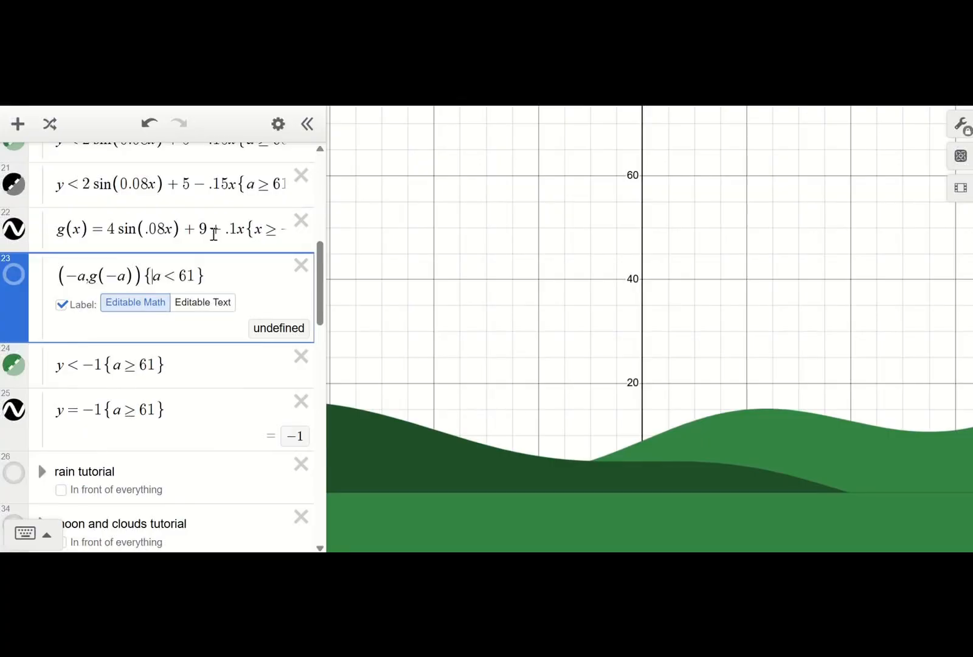
Add a new expression 4 sin(x) + 11 below the labelled point (a−4, f(a−4)) in the hills folder.
{"action": "scroll", "coordinate": [213, 238], "scroll_direction": "up", "scroll_amount": 2}
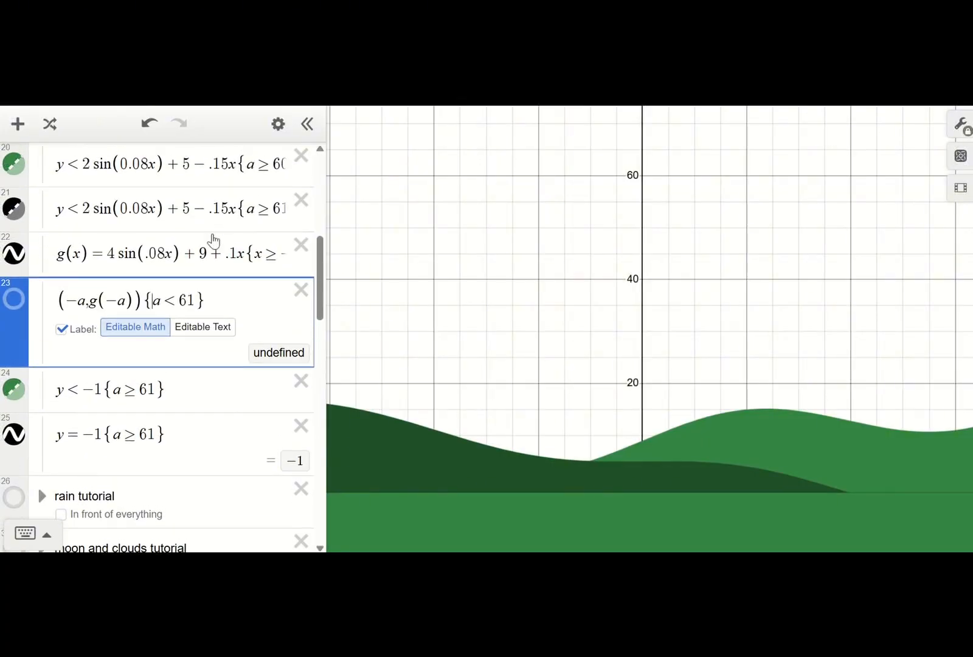
{"action": "scroll", "coordinate": [214, 236], "scroll_direction": "up", "scroll_amount": 4}
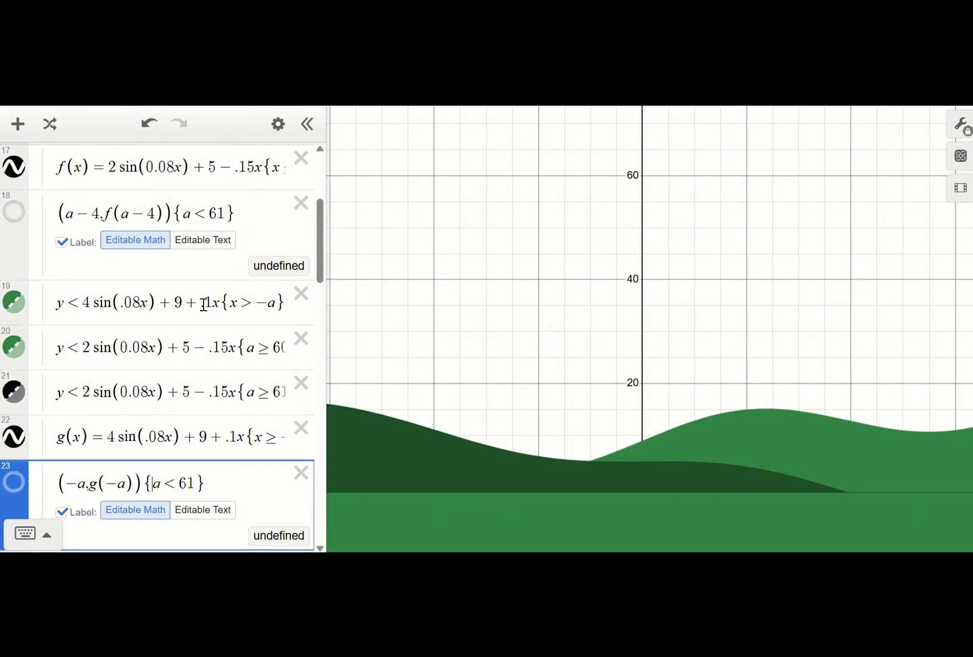
{"action": "double_click", "coordinate": [214, 304]}
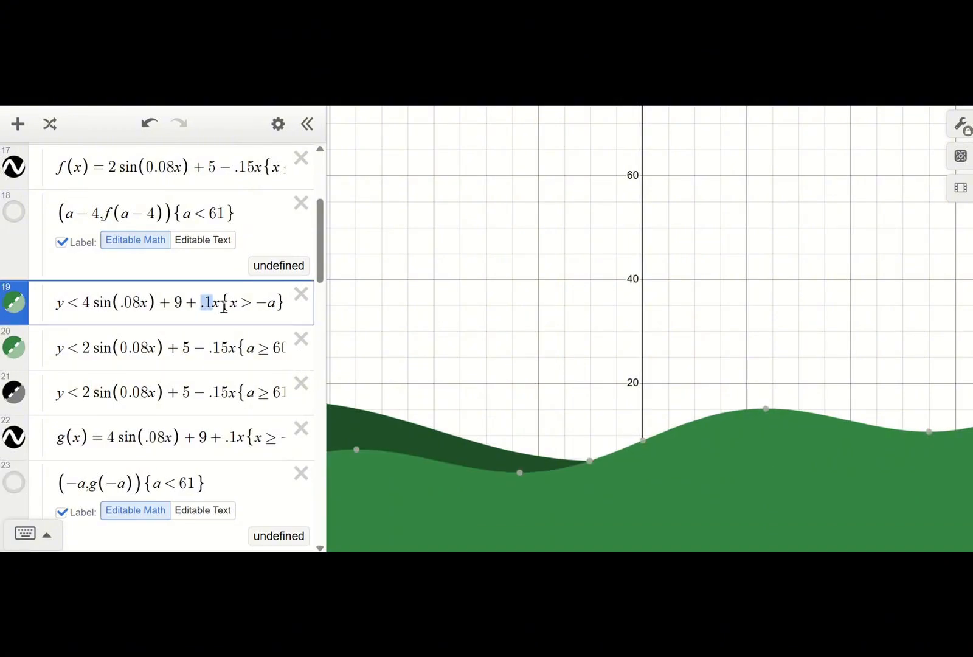
{"action": "left_click", "coordinate": [250, 212]}
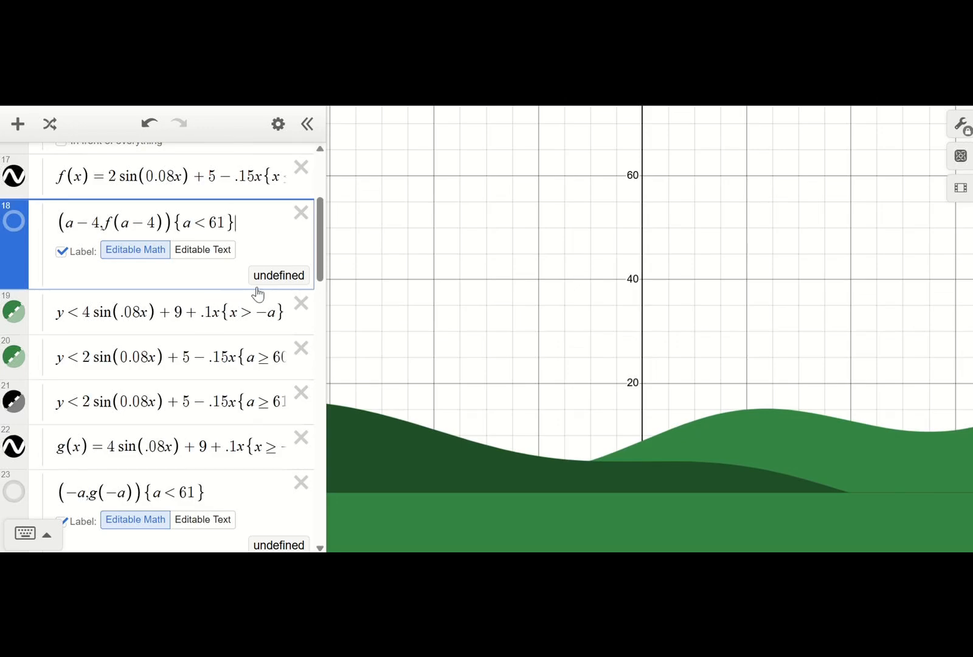
{"action": "key", "text": "Return"}
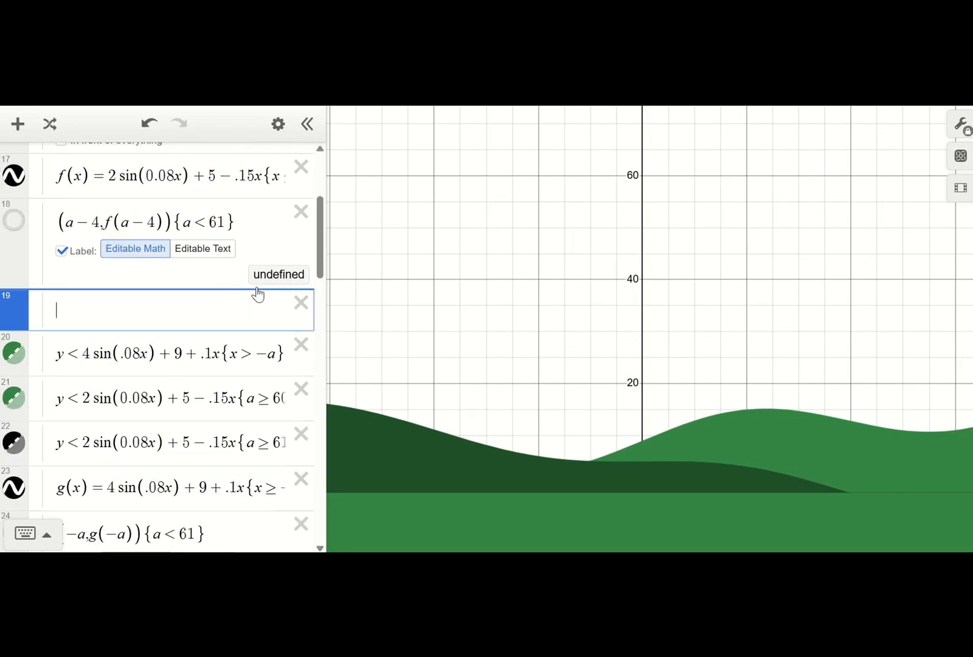
{"action": "type", "text": "4 sin(x) + "}
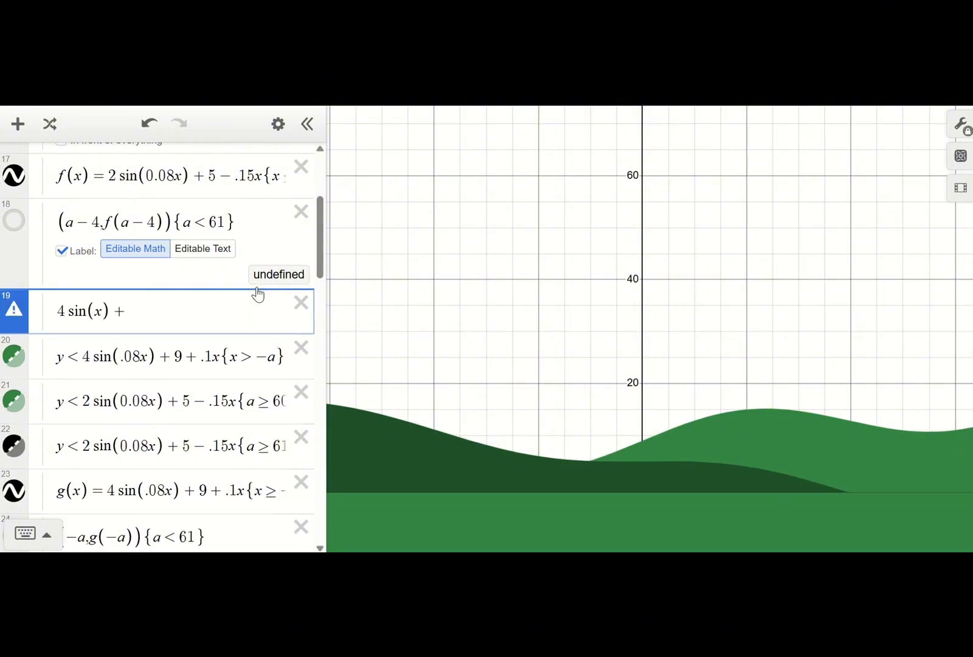
{"action": "type", "text": "11"}
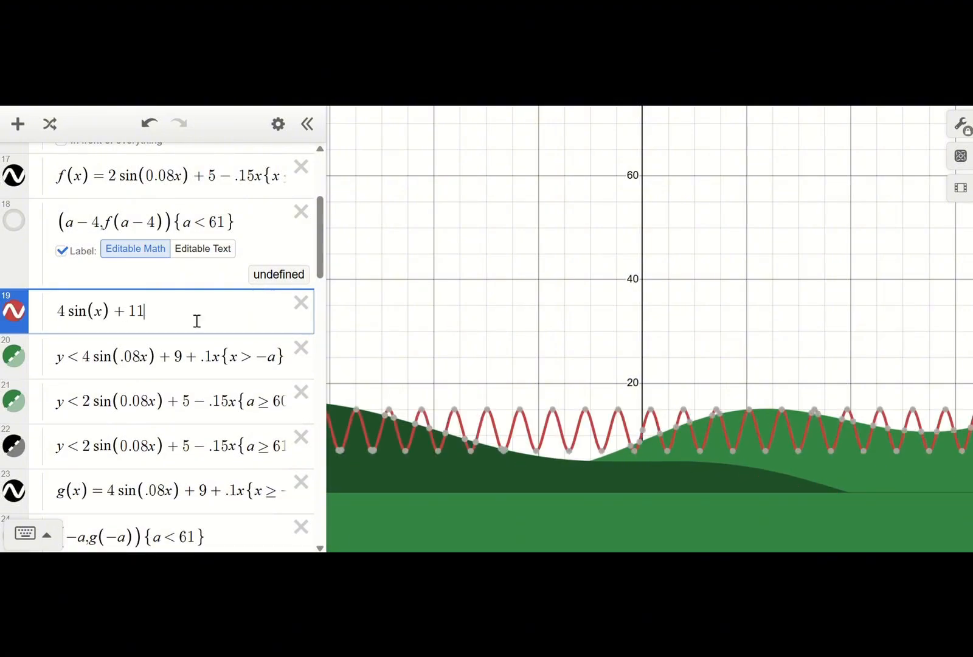
Insert a coefficient of .1 before x inside the sine of the new expression.
{"action": "left_click", "coordinate": [89, 311]}
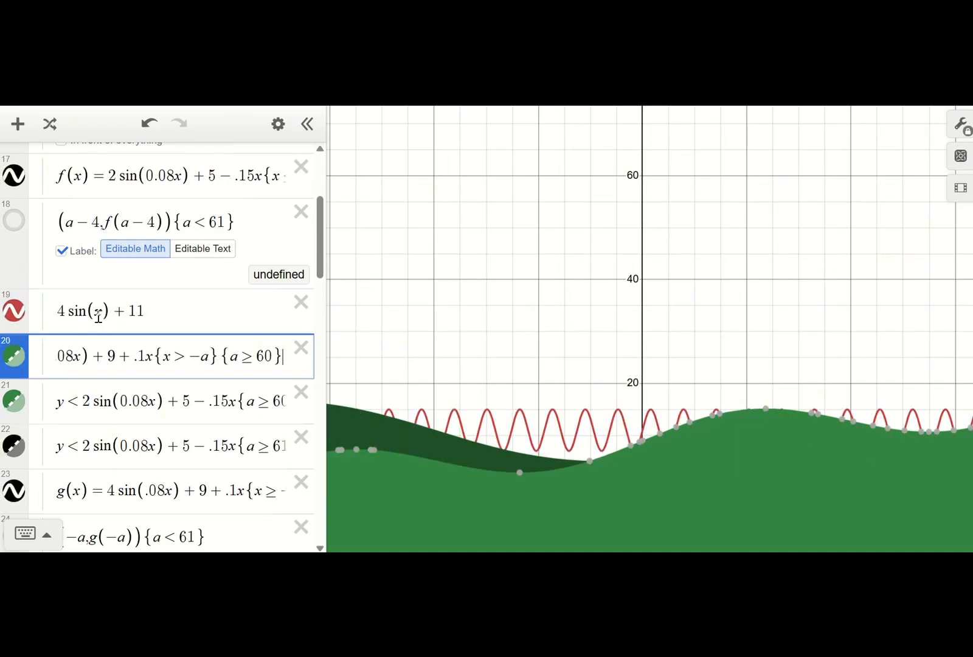
{"action": "left_click", "coordinate": [98, 312]}
{"action": "type", "text": ".1"}
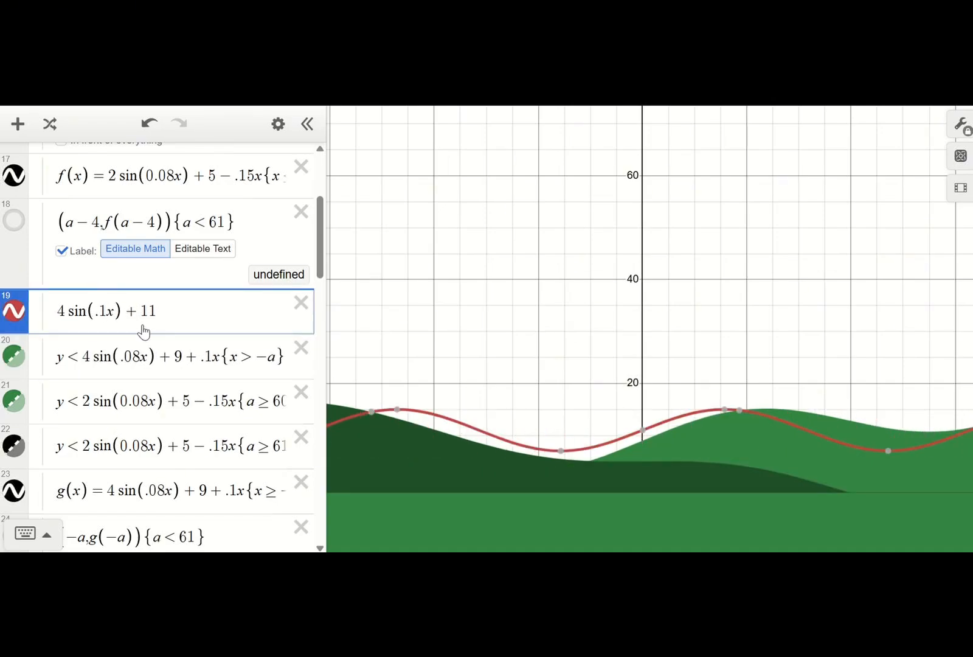
Append + .2x to the new sine expression and hide its curve from the graph.
{"action": "key", "text": "Right"}
{"action": "key", "text": "Right"}
{"action": "key", "text": "Right"}
{"action": "type", "text": "+ .1"}
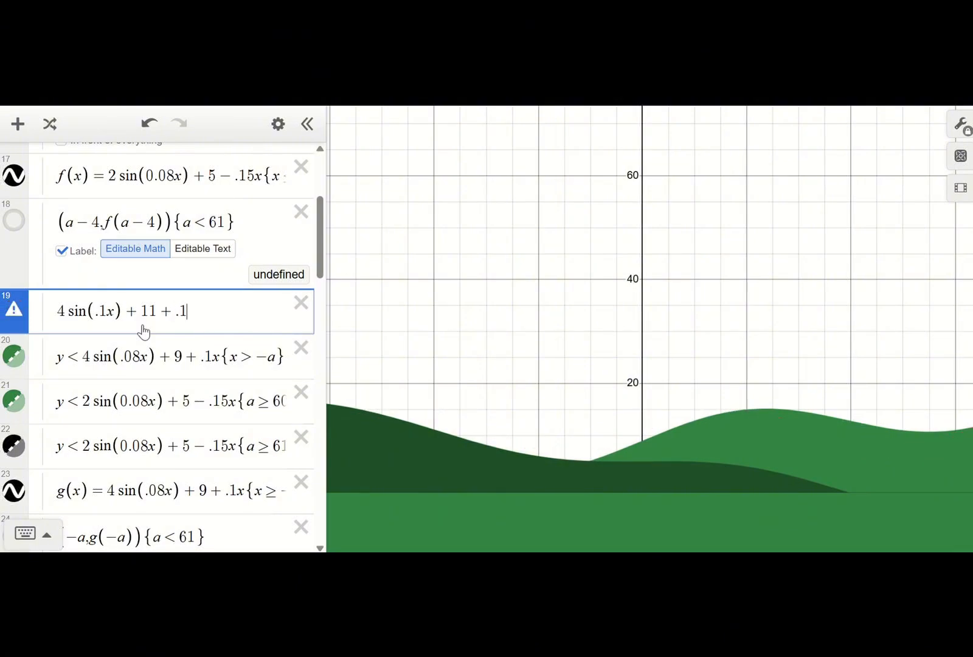
{"action": "type", "text": "x"}
{"action": "key", "text": "BackSpace"}
{"action": "type", "text": "2x"}
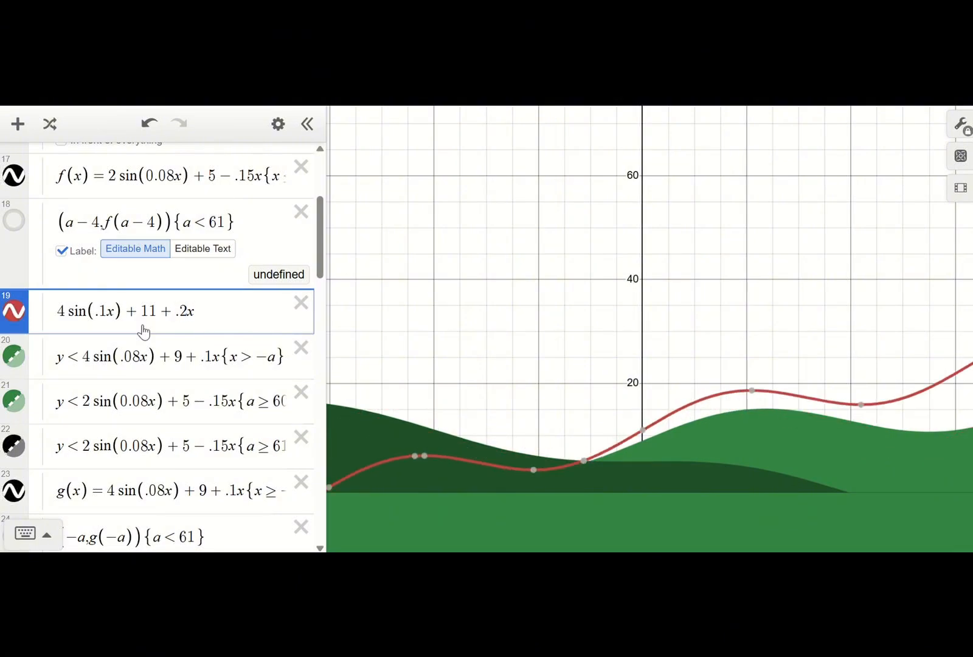
{"action": "left_click", "coordinate": [10, 322]}
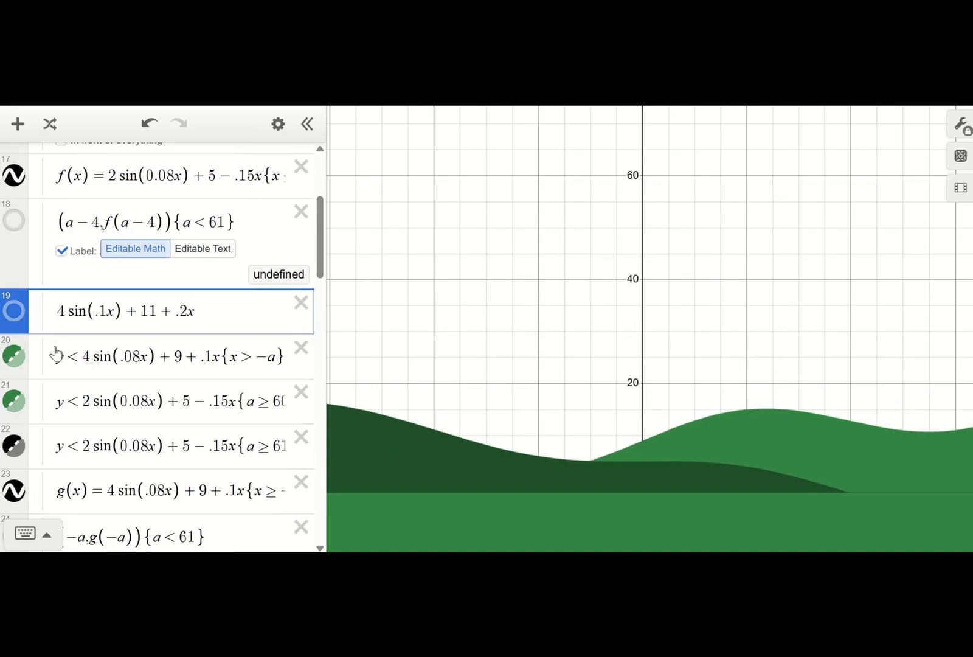
Examine the hill inequalities, the labelled point on g(x) and the y = −1 ground expressions in the hills folder.
{"action": "scroll", "coordinate": [84, 344], "scroll_direction": "down", "scroll_amount": 2}
{"action": "scroll", "coordinate": [83, 344], "scroll_direction": "down", "scroll_amount": 5}
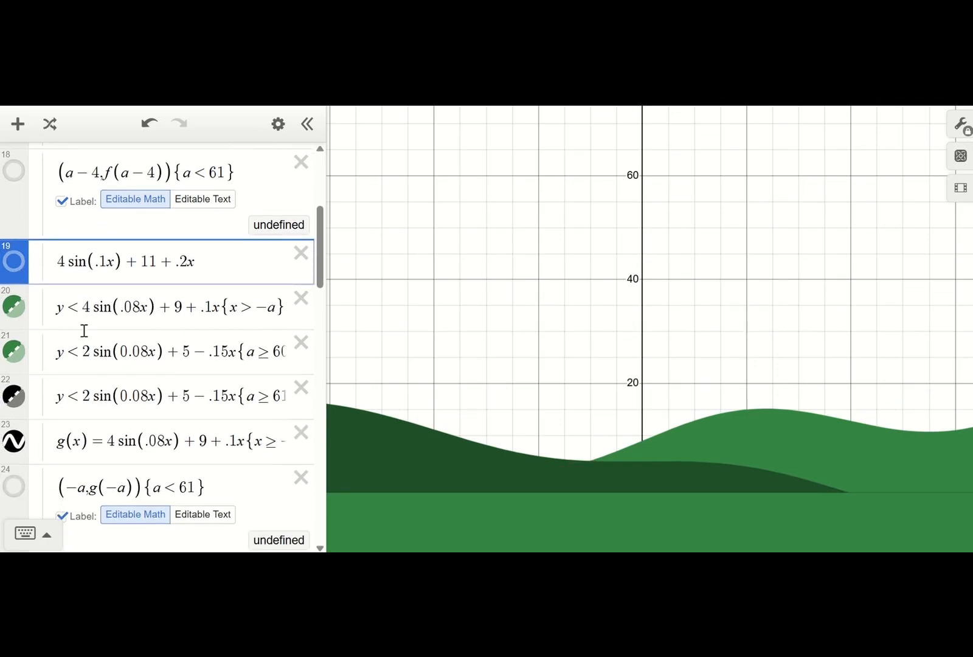
{"action": "left_click", "coordinate": [99, 348]}
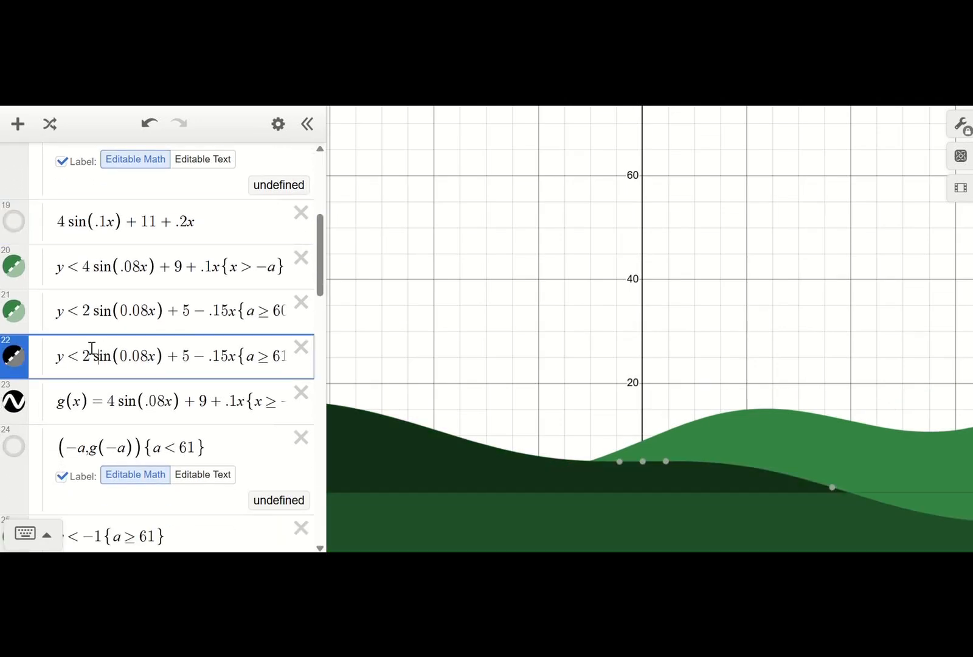
{"action": "left_click", "coordinate": [87, 322]}
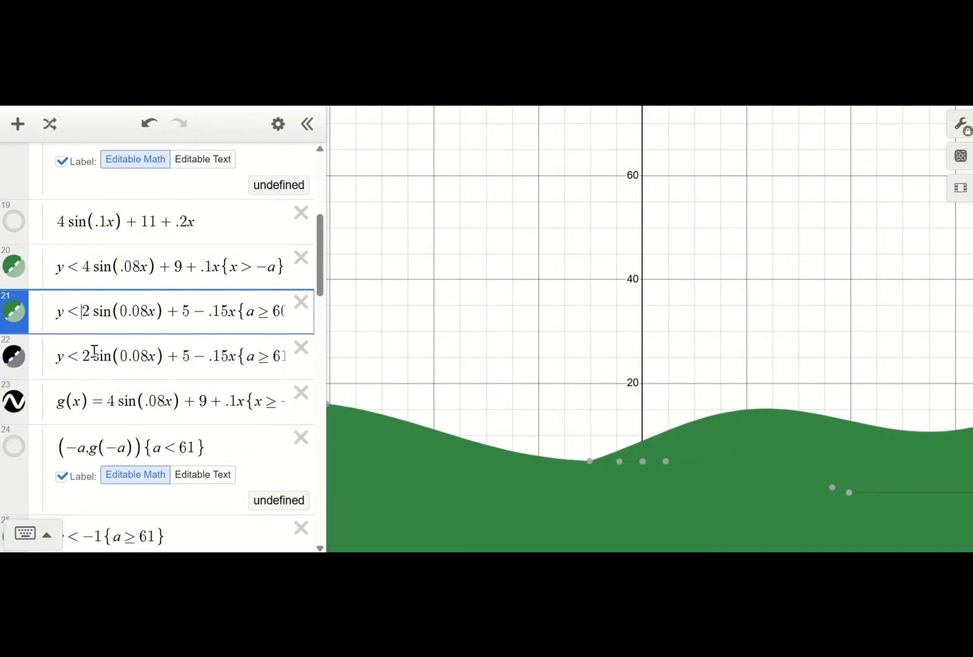
{"action": "left_click", "coordinate": [94, 351]}
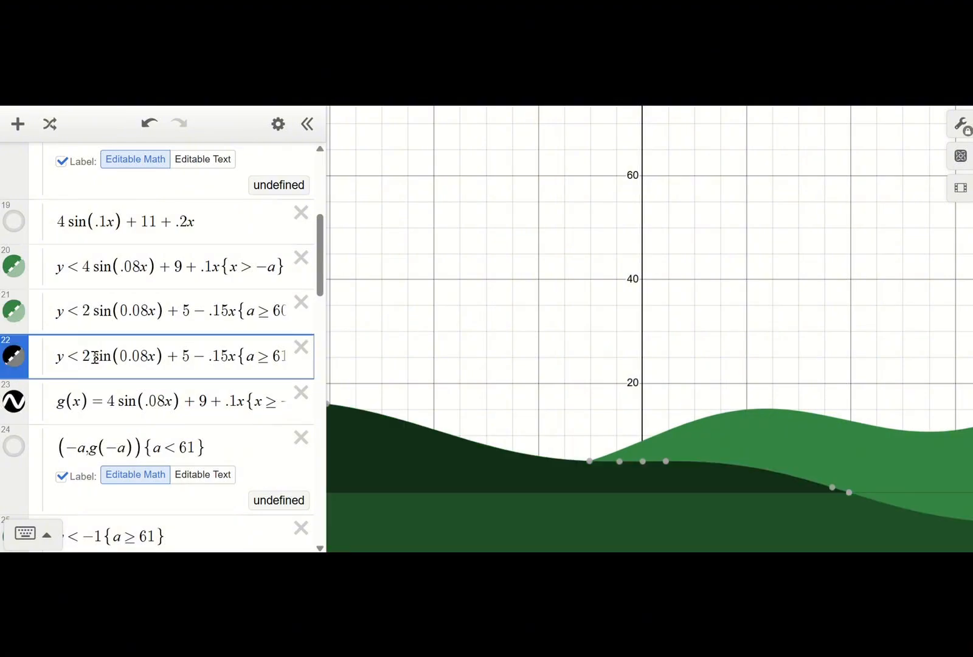
{"action": "left_click", "coordinate": [149, 218]}
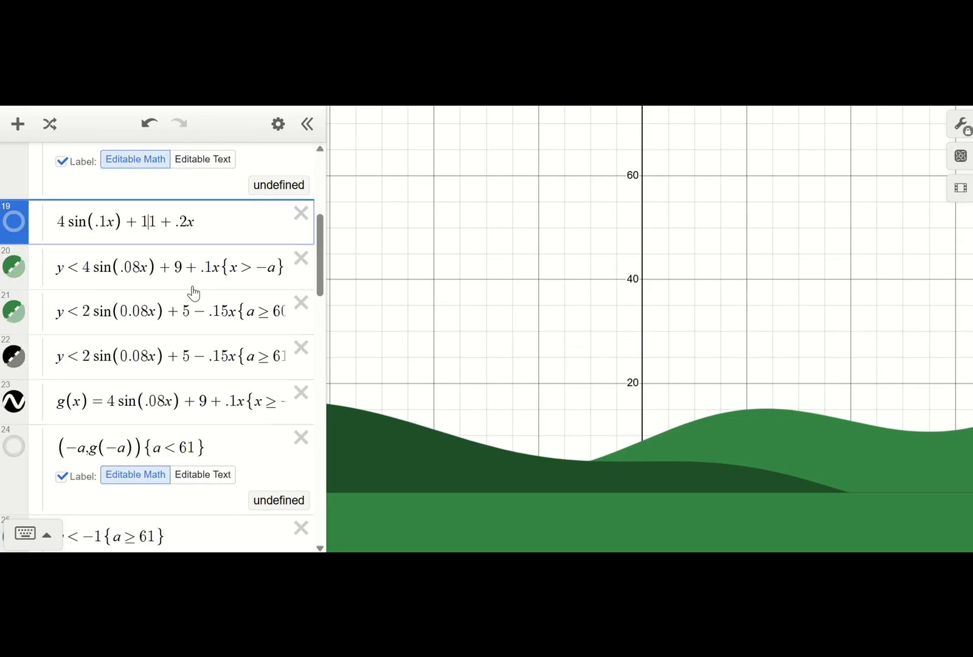
{"action": "scroll", "coordinate": [191, 337], "scroll_direction": "down", "scroll_amount": 3}
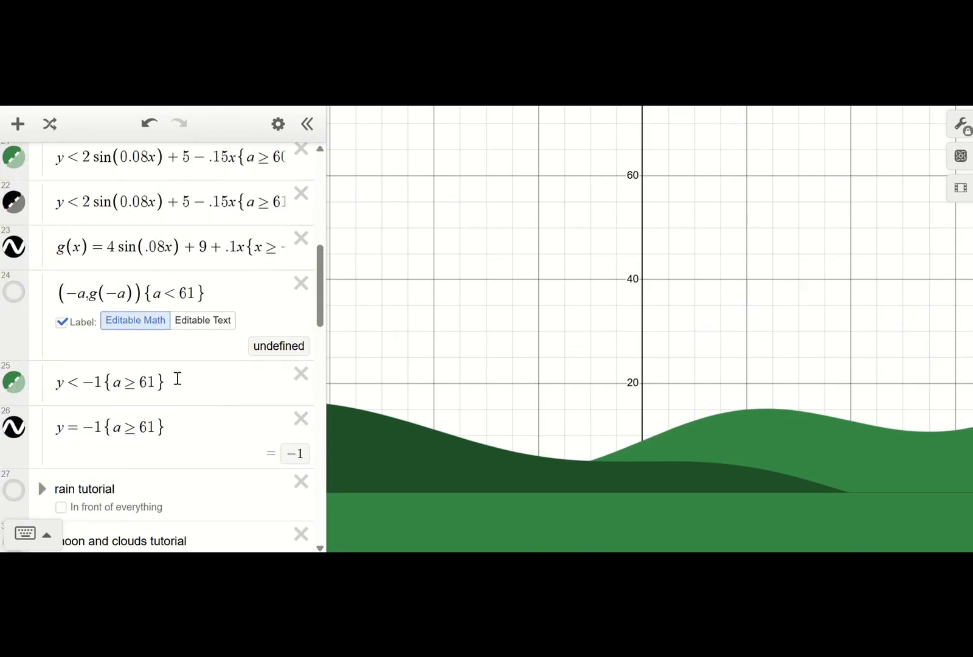
{"action": "left_click", "coordinate": [172, 404]}
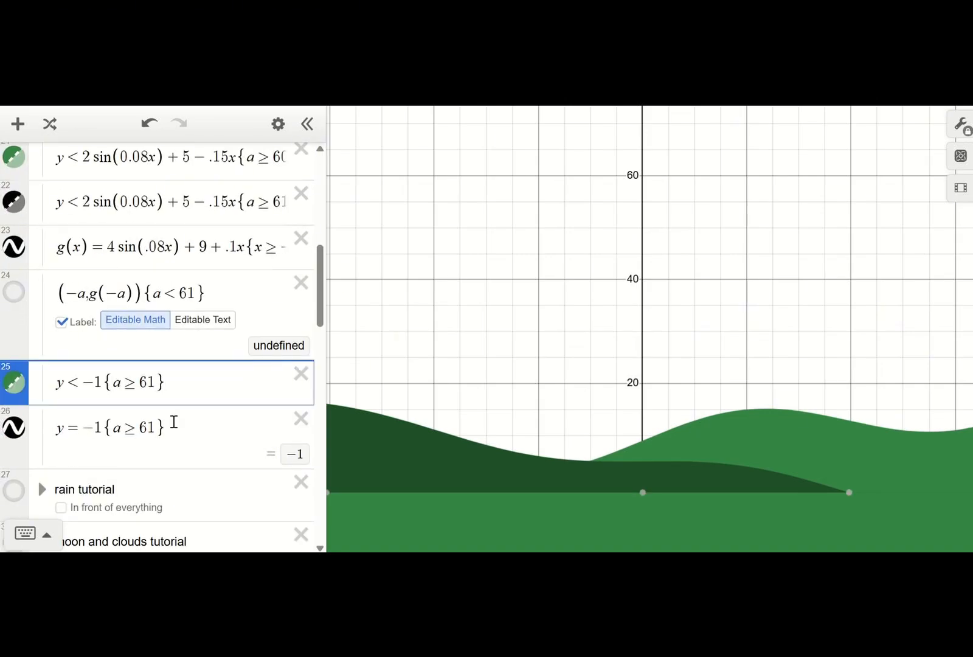
{"action": "left_click", "coordinate": [173, 426]}
{"action": "left_click", "coordinate": [208, 294]}
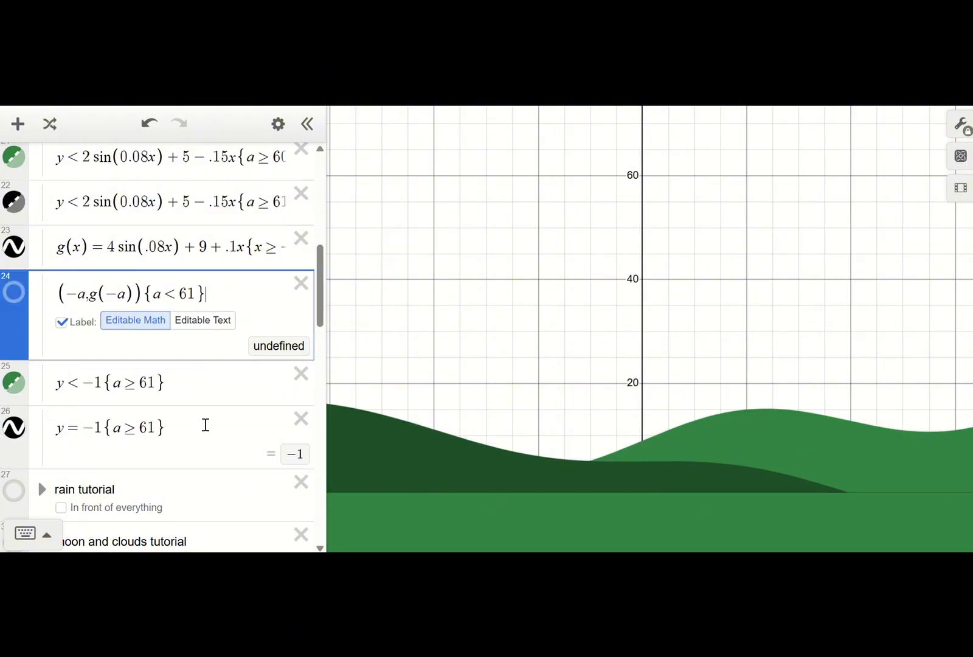
Expand the sky tutorial folder and show its contents on the graph.
{"action": "scroll", "coordinate": [196, 411], "scroll_direction": "up", "scroll_amount": 1}
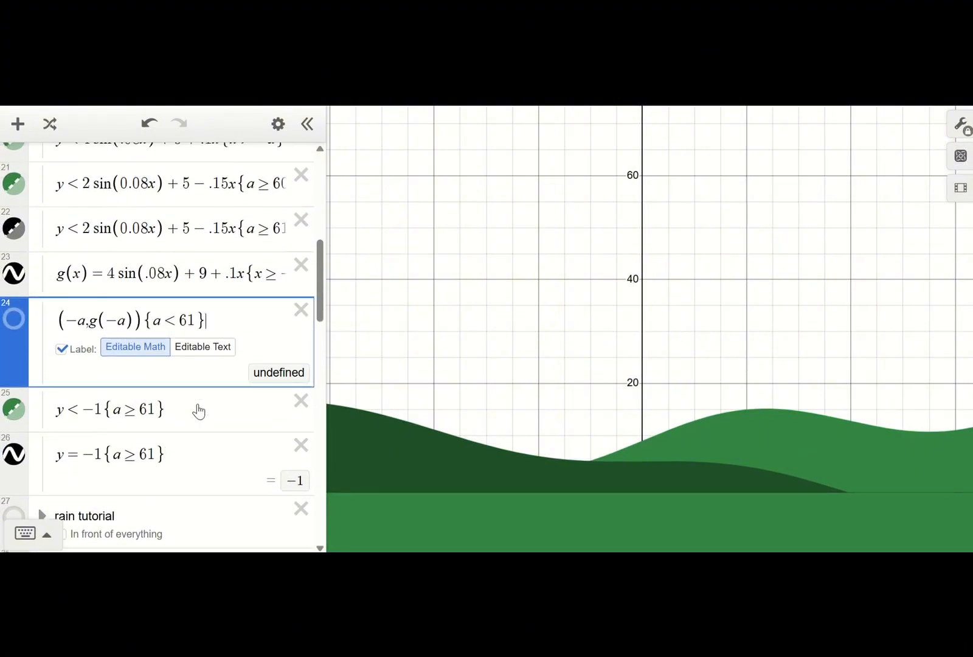
{"action": "scroll", "coordinate": [197, 409], "scroll_direction": "down", "scroll_amount": 1}
{"action": "scroll", "coordinate": [199, 406], "scroll_direction": "up", "scroll_amount": 10}
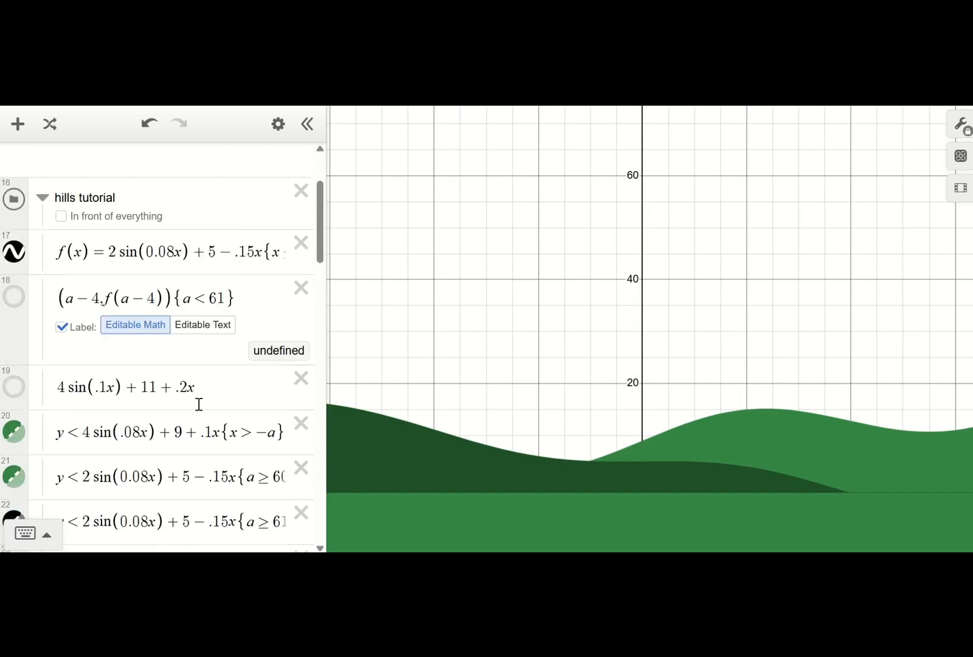
{"action": "scroll", "coordinate": [199, 404], "scroll_direction": "up", "scroll_amount": 4}
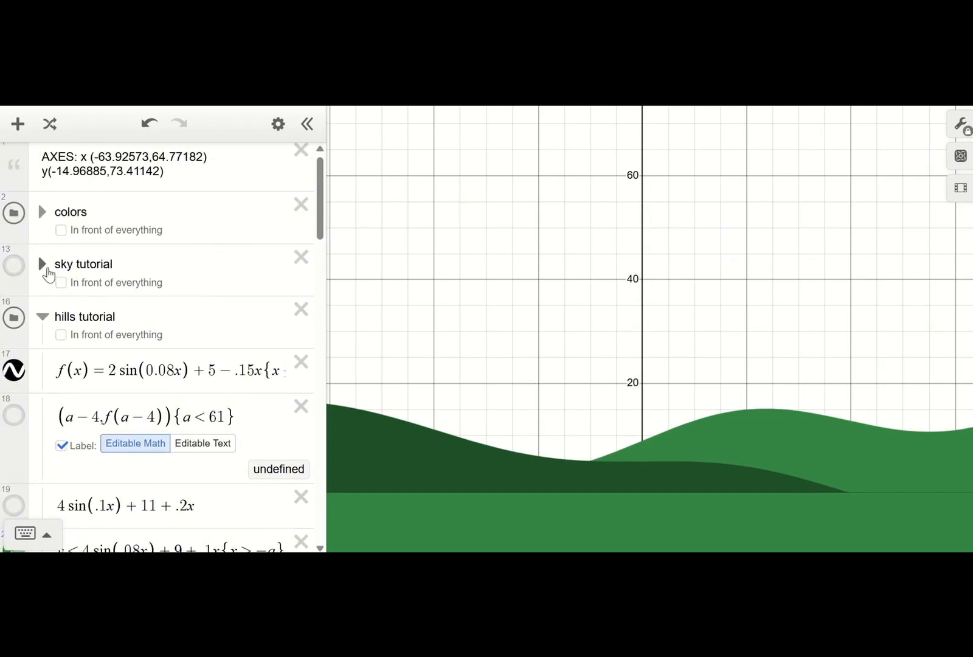
{"action": "left_click", "coordinate": [46, 271]}
{"action": "left_click", "coordinate": [16, 273]}
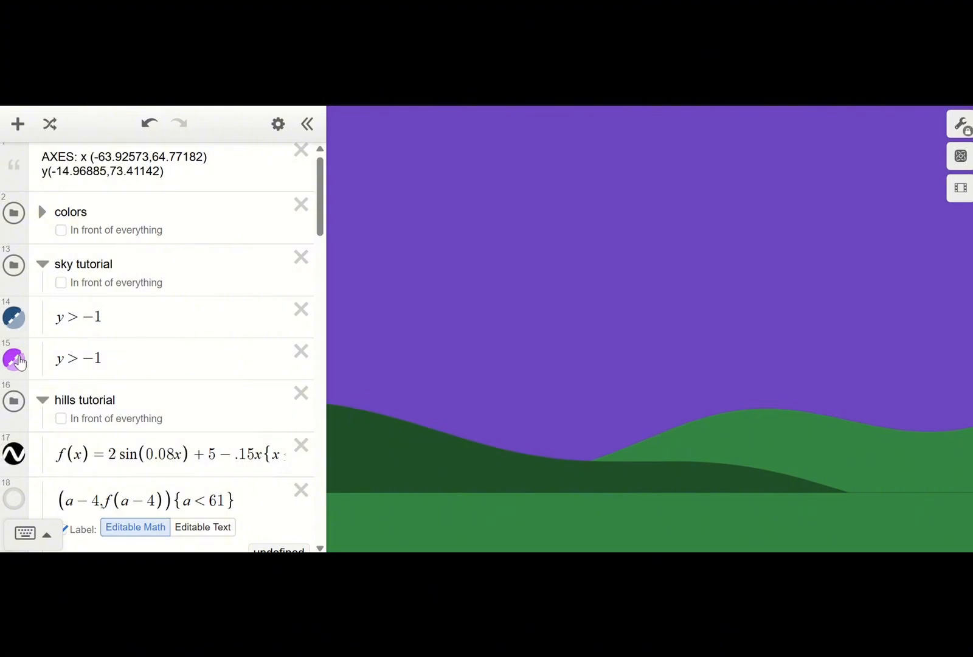
Inspect the fill opacity and colour of the purple y > −1 sky layer and view the blue layer beneath it.
{"action": "left_click", "coordinate": [16, 359]}
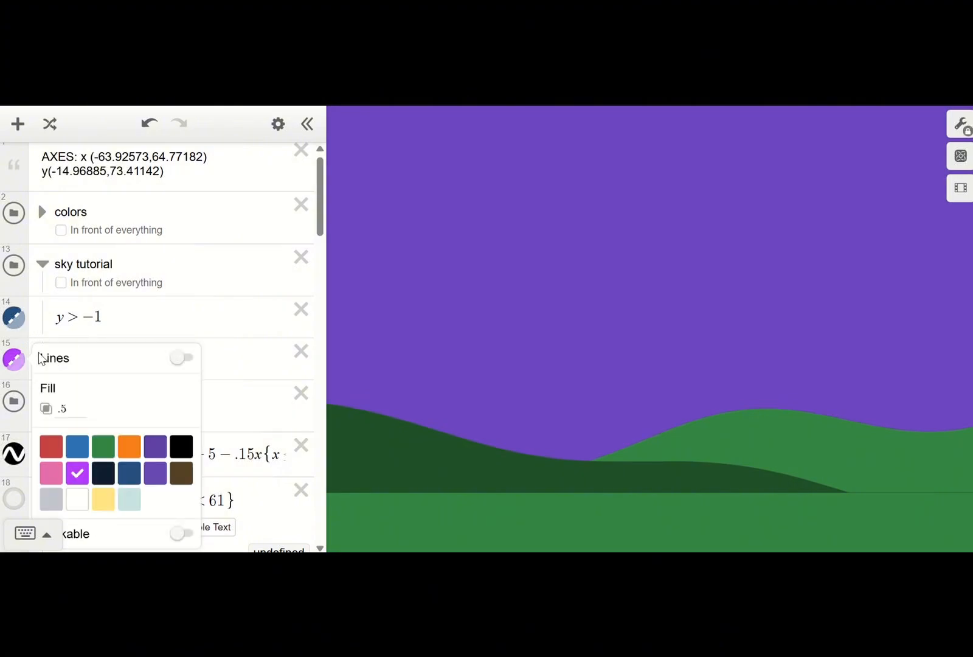
{"action": "left_click", "coordinate": [98, 322]}
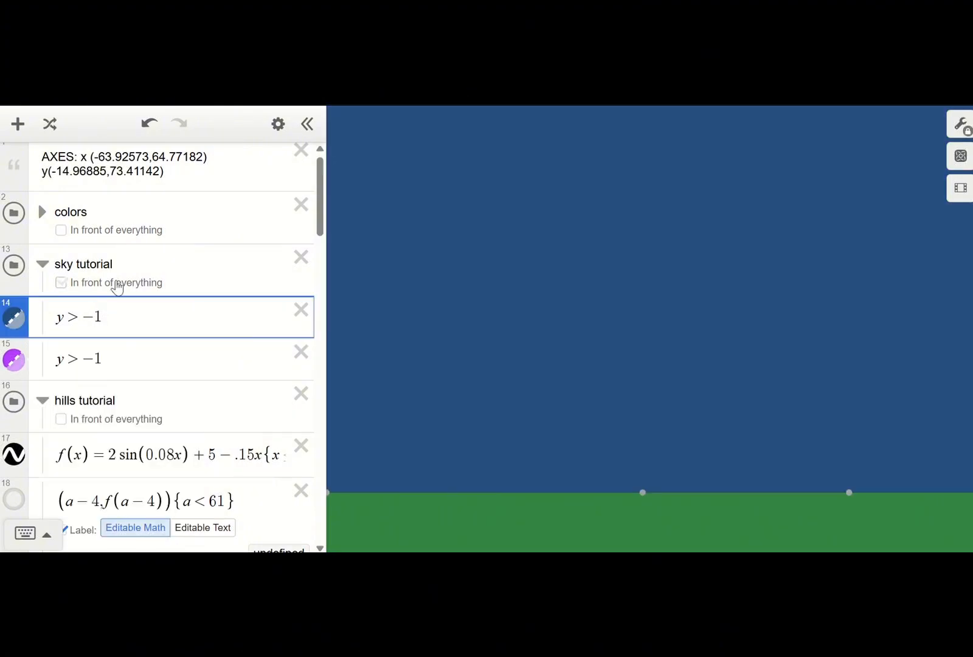
{"action": "left_click", "coordinate": [123, 268]}
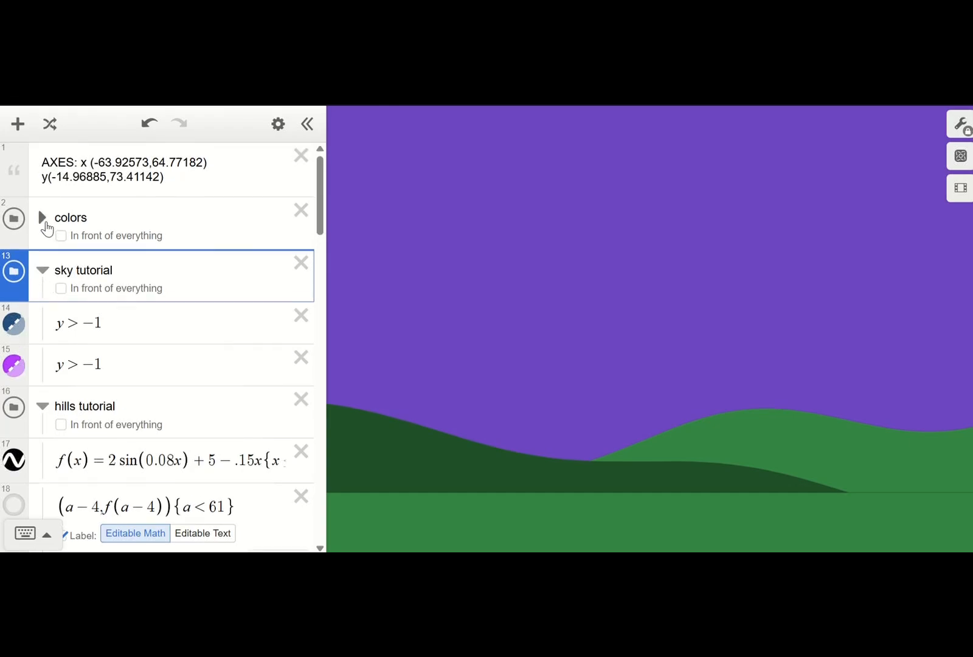
Expand the colors folder, review its custom rgb colour definitions, and collapse it again.
{"action": "left_click", "coordinate": [42, 219]}
{"action": "scroll", "coordinate": [63, 281], "scroll_direction": "down", "scroll_amount": 4}
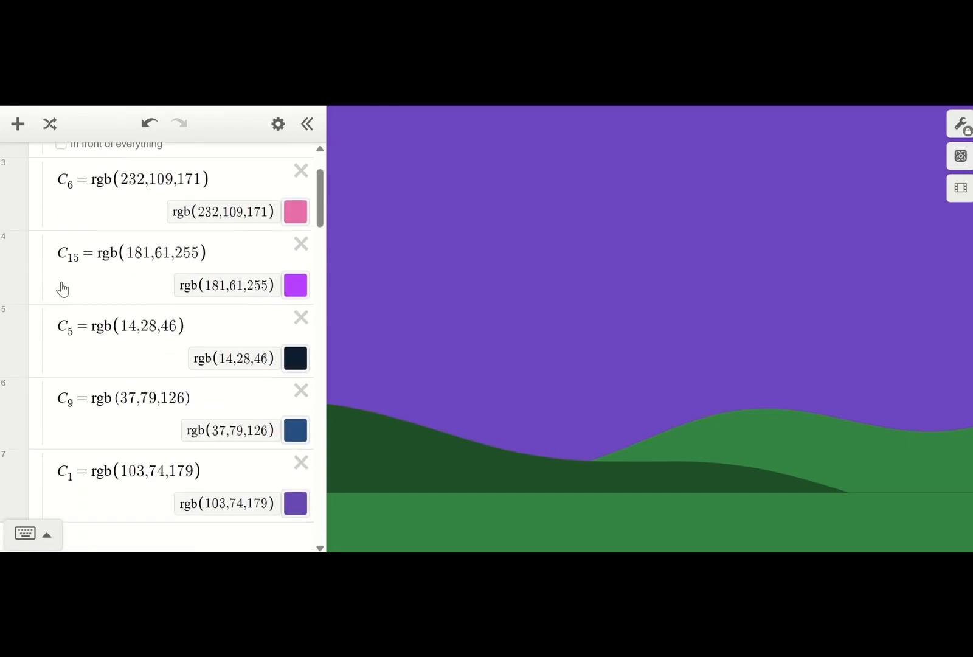
{"action": "scroll", "coordinate": [63, 289], "scroll_direction": "down", "scroll_amount": 4}
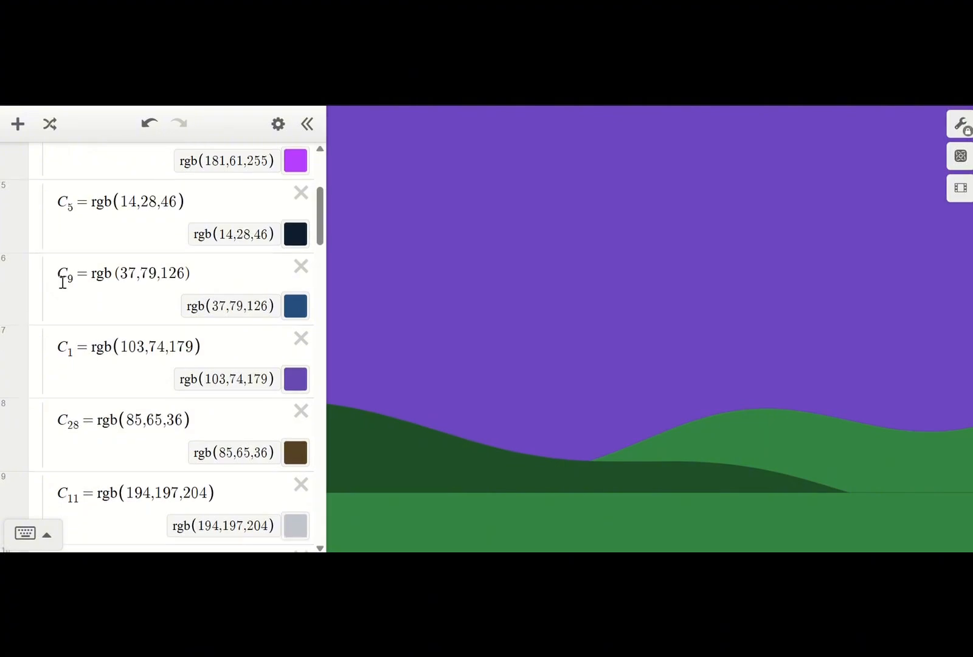
{"action": "scroll", "coordinate": [63, 283], "scroll_direction": "down", "scroll_amount": 2}
{"action": "scroll", "coordinate": [62, 286], "scroll_direction": "up", "scroll_amount": 8}
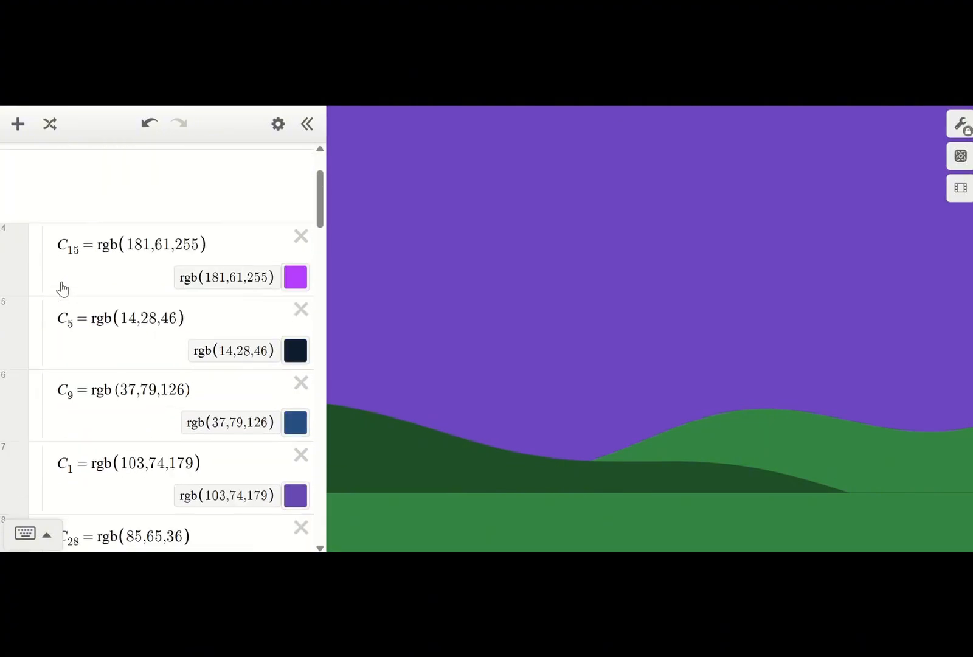
{"action": "scroll", "coordinate": [63, 288], "scroll_direction": "down", "scroll_amount": 5}
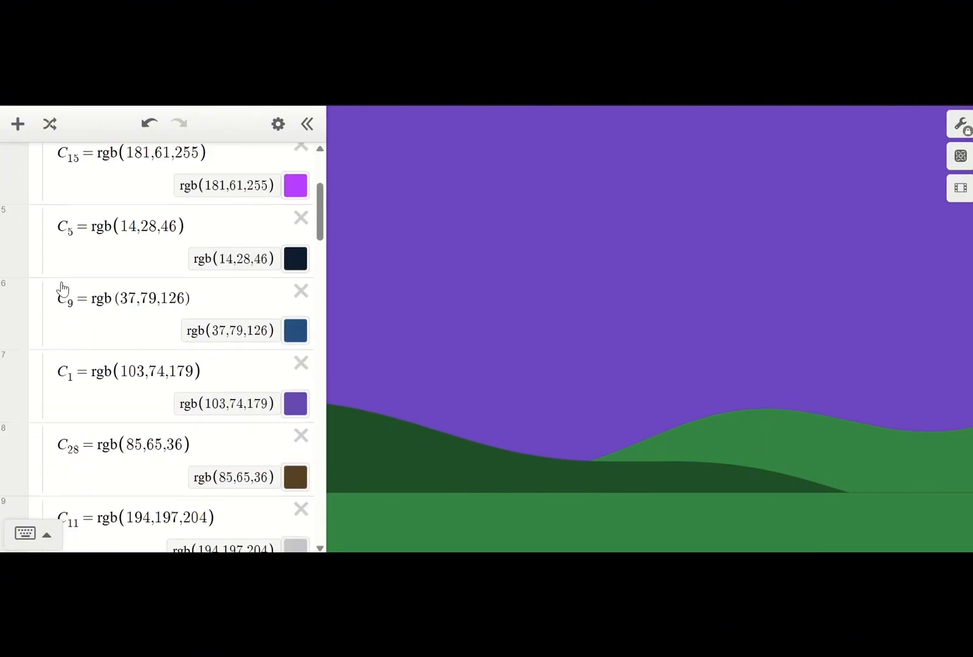
{"action": "scroll", "coordinate": [62, 289], "scroll_direction": "up", "scroll_amount": 3}
{"action": "scroll", "coordinate": [62, 288], "scroll_direction": "up", "scroll_amount": 3}
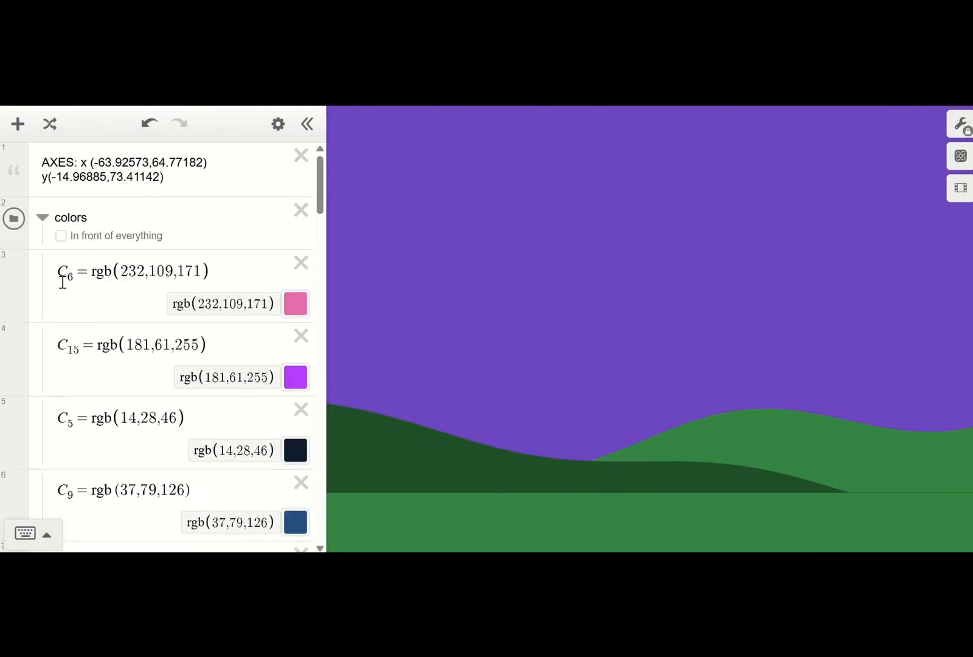
{"action": "left_click", "coordinate": [43, 218]}
Collapse the sky tutorial folder.
{"action": "scroll", "coordinate": [61, 292], "scroll_direction": "down", "scroll_amount": 1}
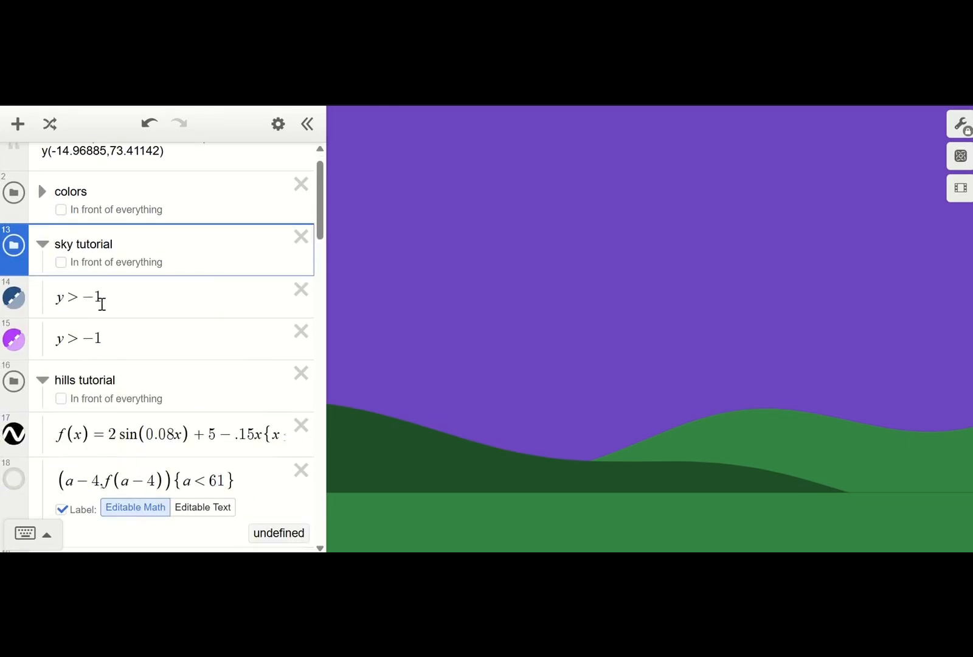
{"action": "scroll", "coordinate": [102, 322], "scroll_direction": "down", "scroll_amount": 1}
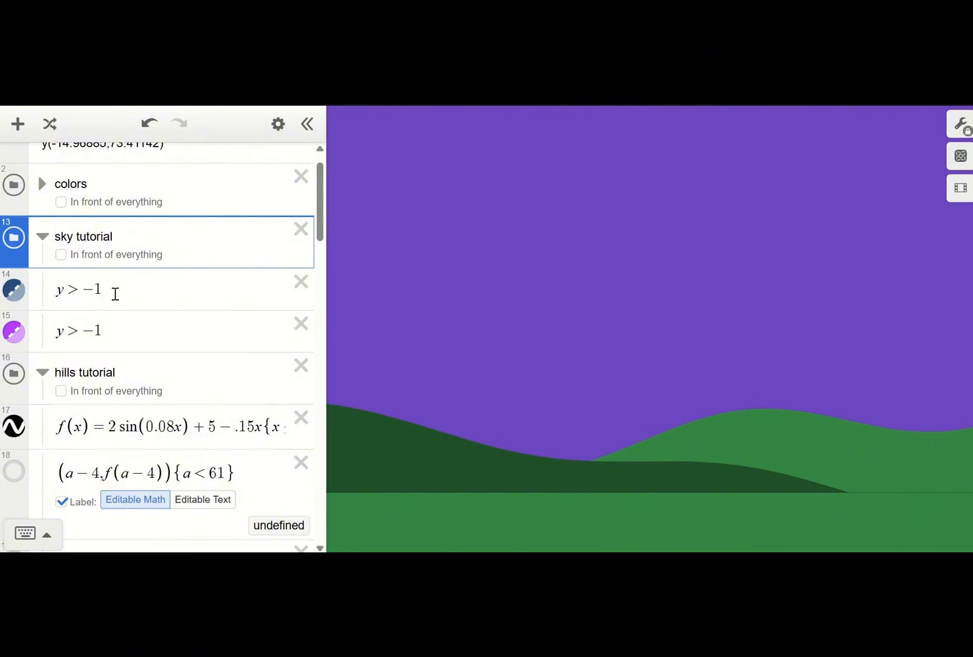
{"action": "scroll", "coordinate": [115, 294], "scroll_direction": "down", "scroll_amount": 1}
{"action": "left_click", "coordinate": [43, 221]}
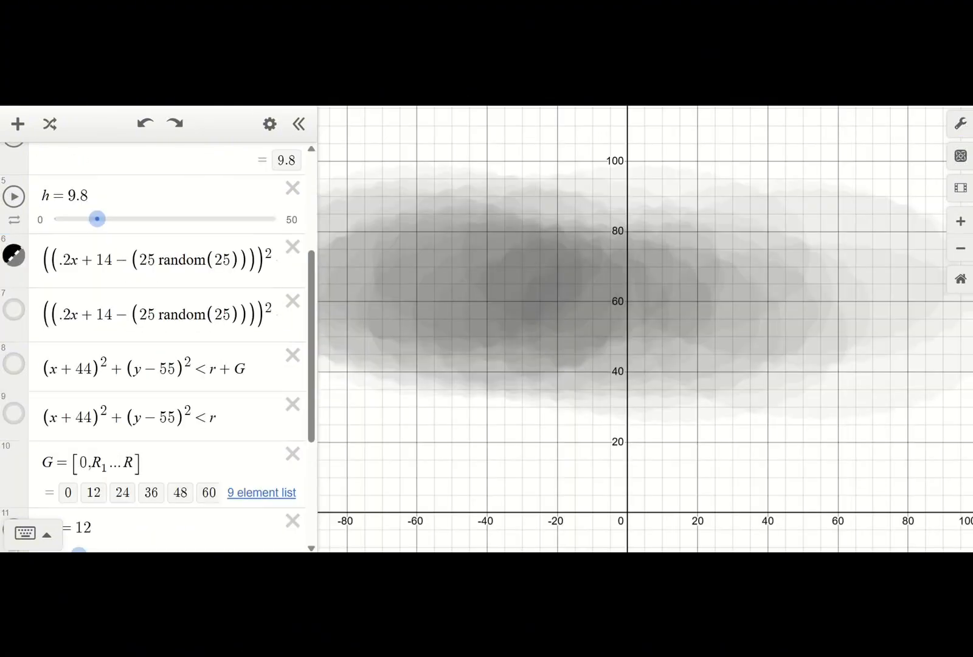
Widen the expression list so the long cloud inequality can be read.
{"action": "left_click_drag", "start_coordinate": [436, 423], "coordinate": [447, 424]}
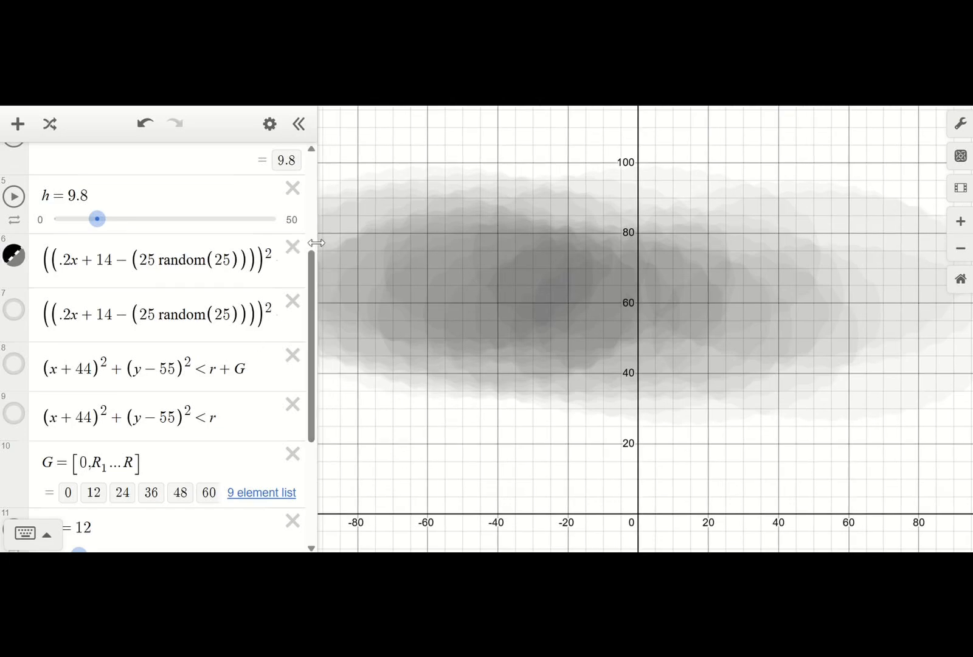
{"action": "left_click_drag", "start_coordinate": [315, 245], "coordinate": [648, 251]}
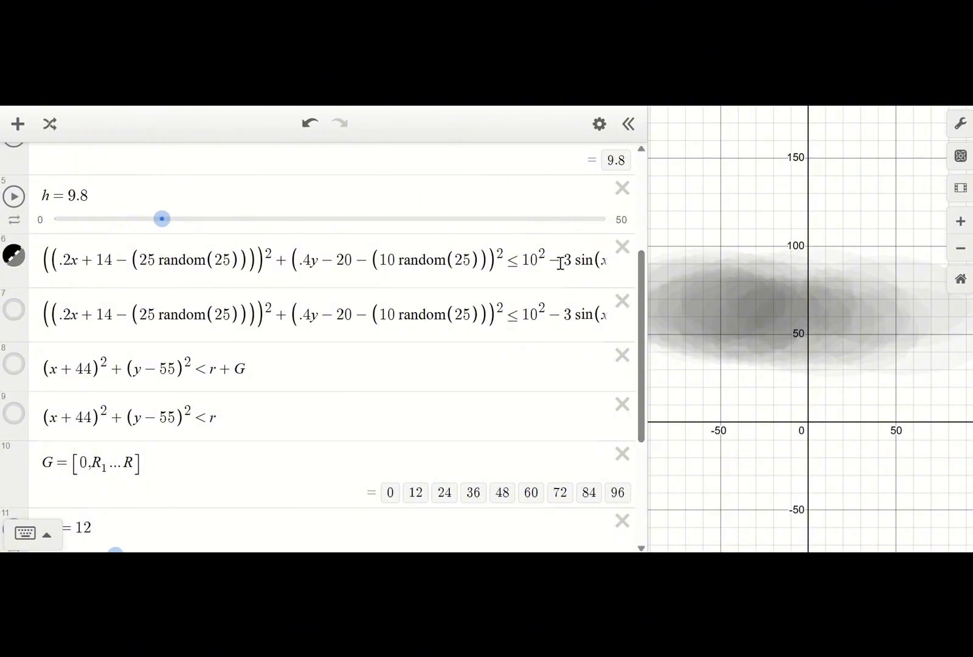
Remove the − 3 sin(x) term from the first cloud inequality to compare the cloud's edges, and undo the removal.
{"action": "left_click_drag", "start_coordinate": [556, 263], "coordinate": [603, 272]}
{"action": "key", "text": "BackSpace"}
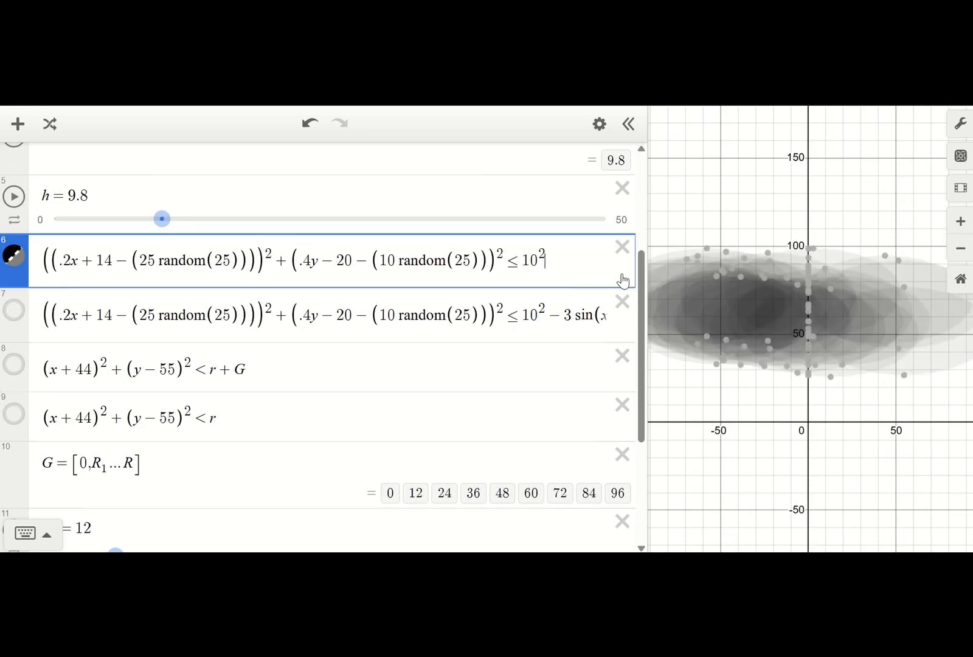
{"action": "left_click", "coordinate": [721, 214]}
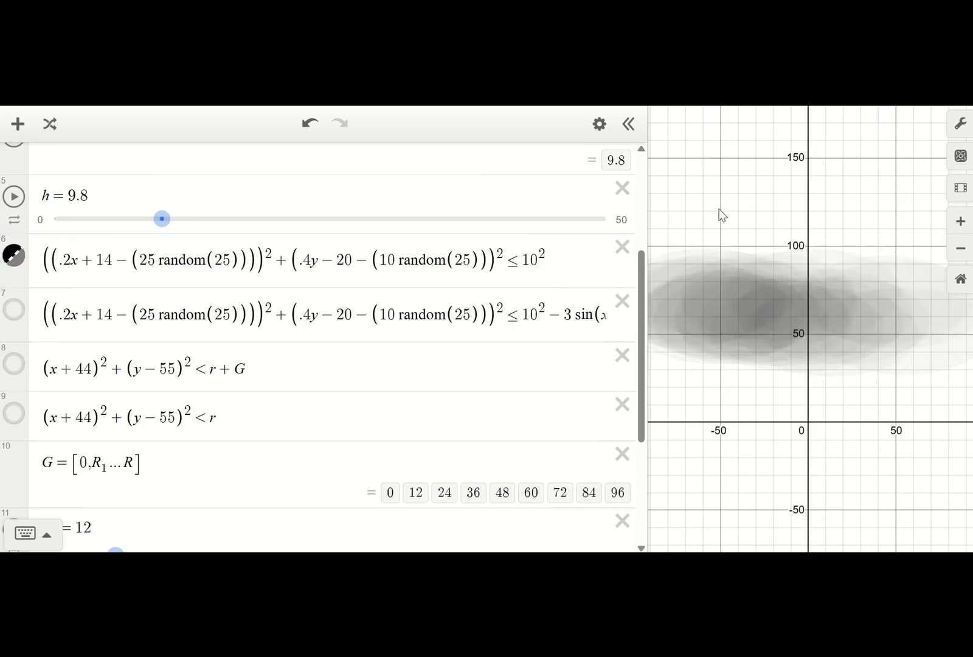
{"action": "left_click", "coordinate": [551, 265]}
{"action": "key", "text": "ctrl+z"}
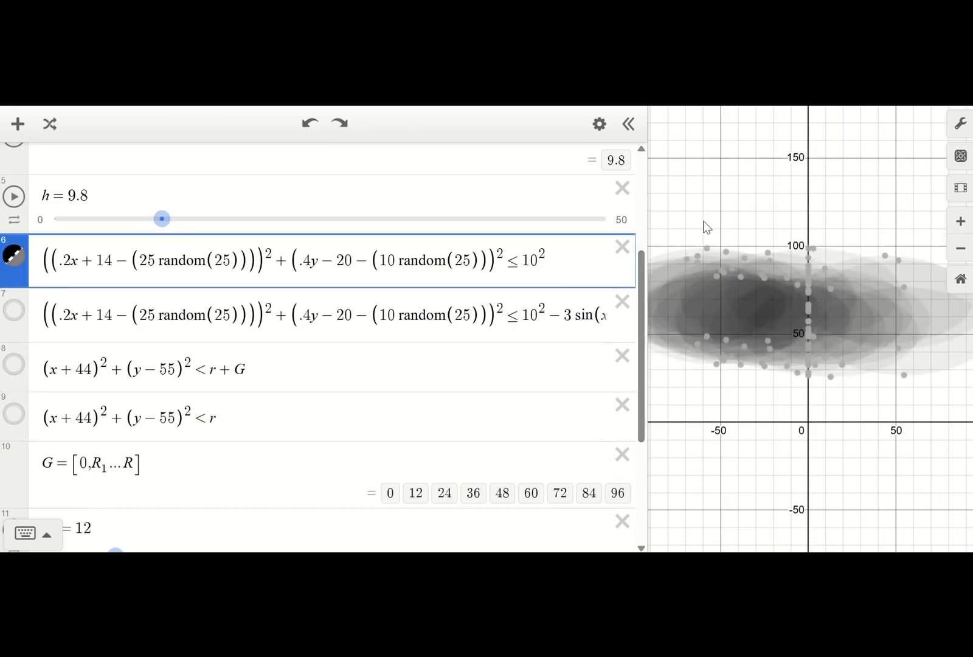
{"action": "key", "text": "ctrl+z"}
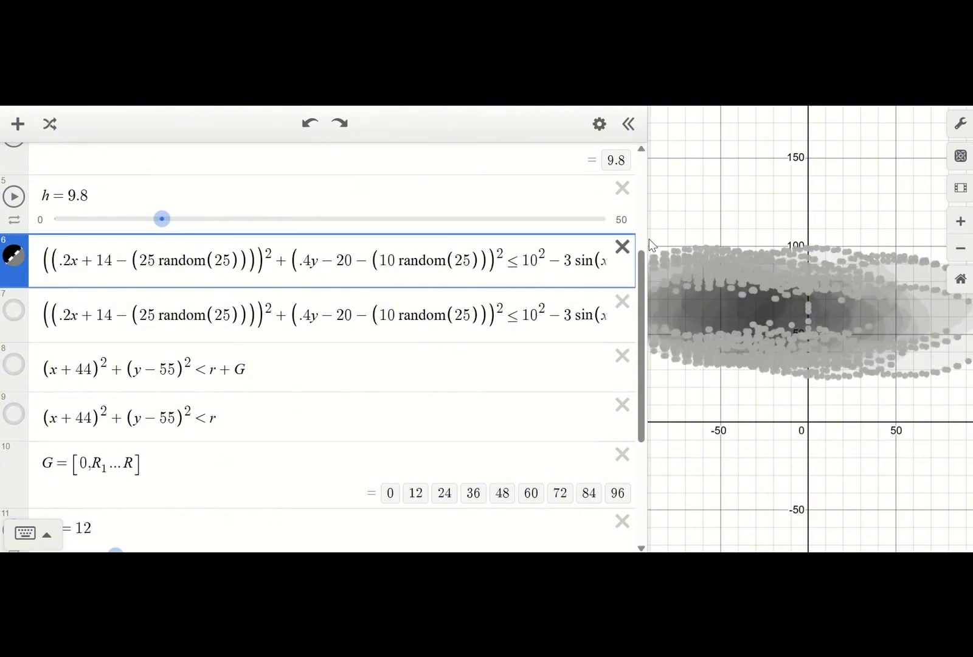
{"action": "left_click", "coordinate": [705, 222]}
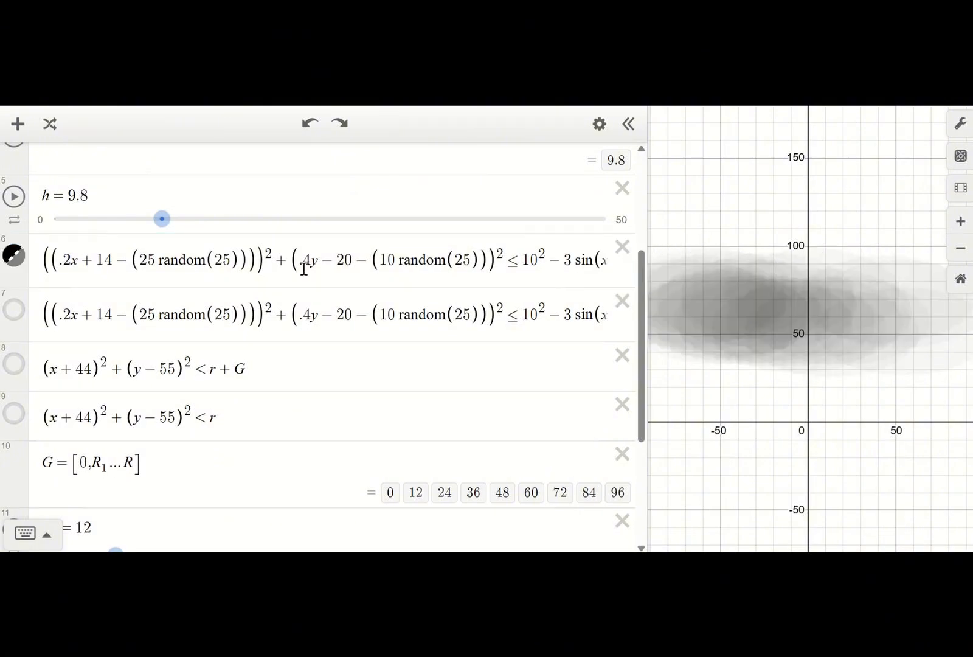
Set both random() counts in the first cloud inequality to 5.
{"action": "left_click", "coordinate": [226, 265]}
{"action": "double_click", "coordinate": [227, 264]}
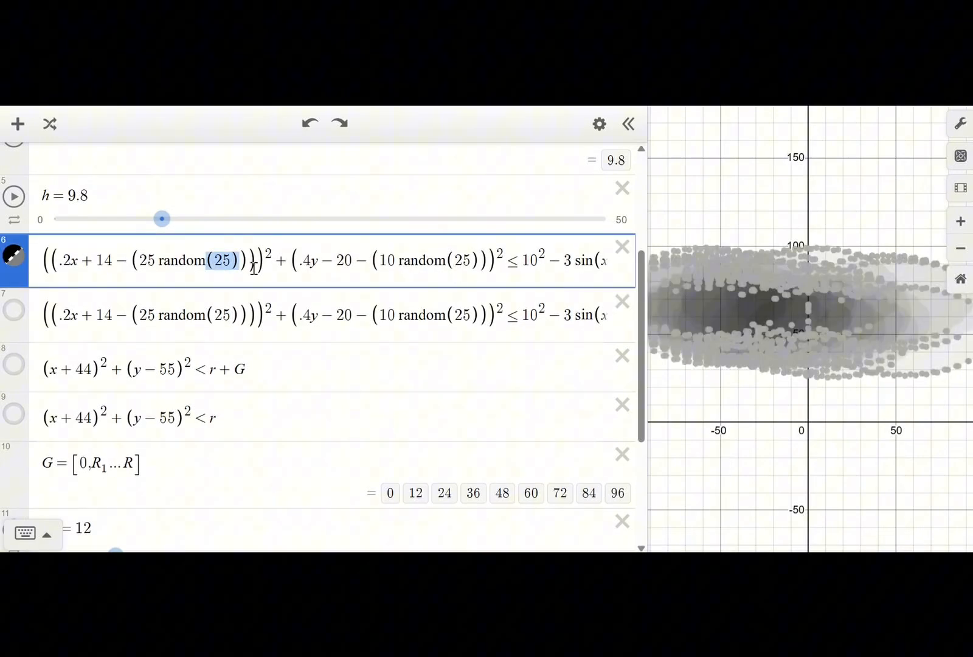
{"action": "left_click", "coordinate": [686, 230]}
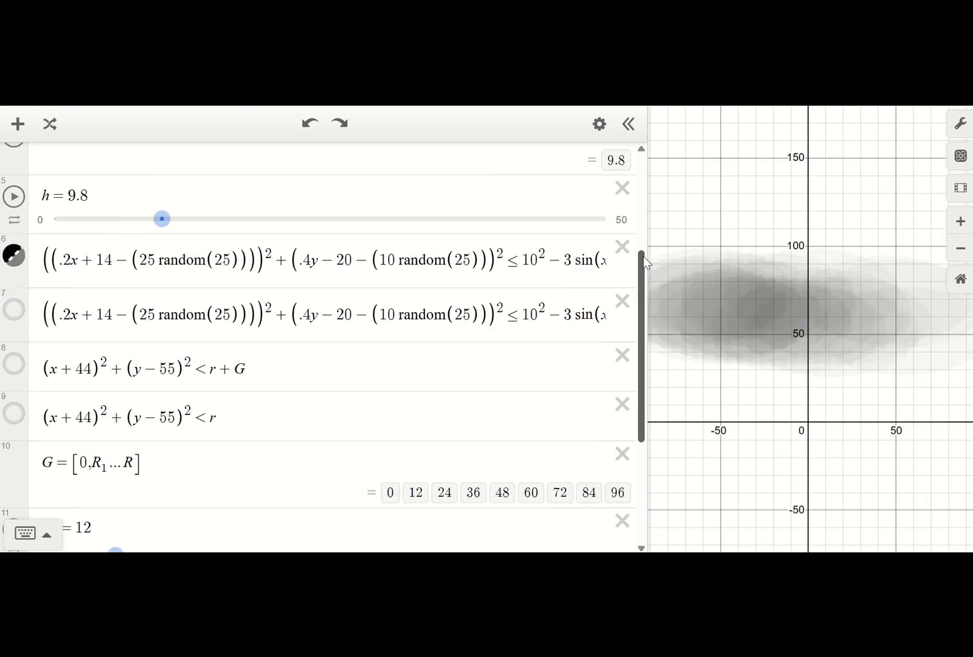
{"action": "double_click", "coordinate": [213, 274]}
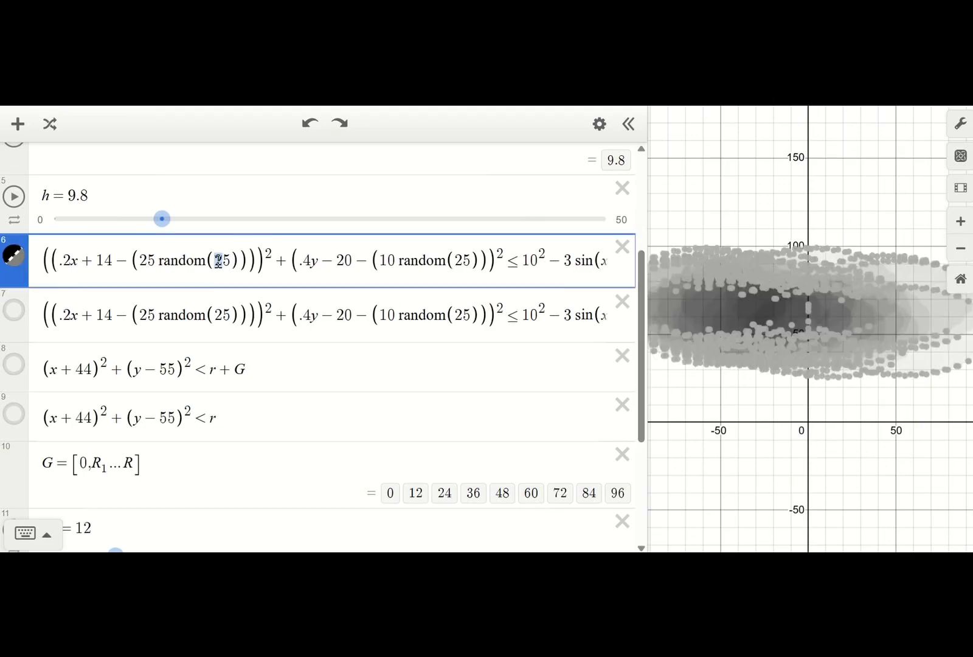
{"action": "type", "text": "5"}
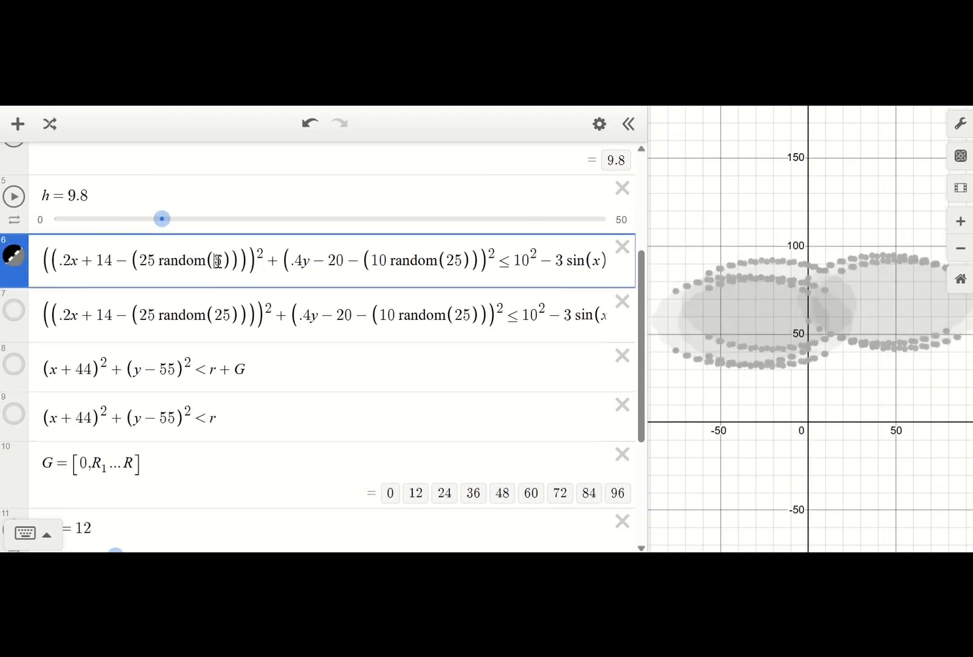
{"action": "double_click", "coordinate": [453, 260]}
{"action": "type", "text": "5"}
{"action": "left_click", "coordinate": [743, 225]}
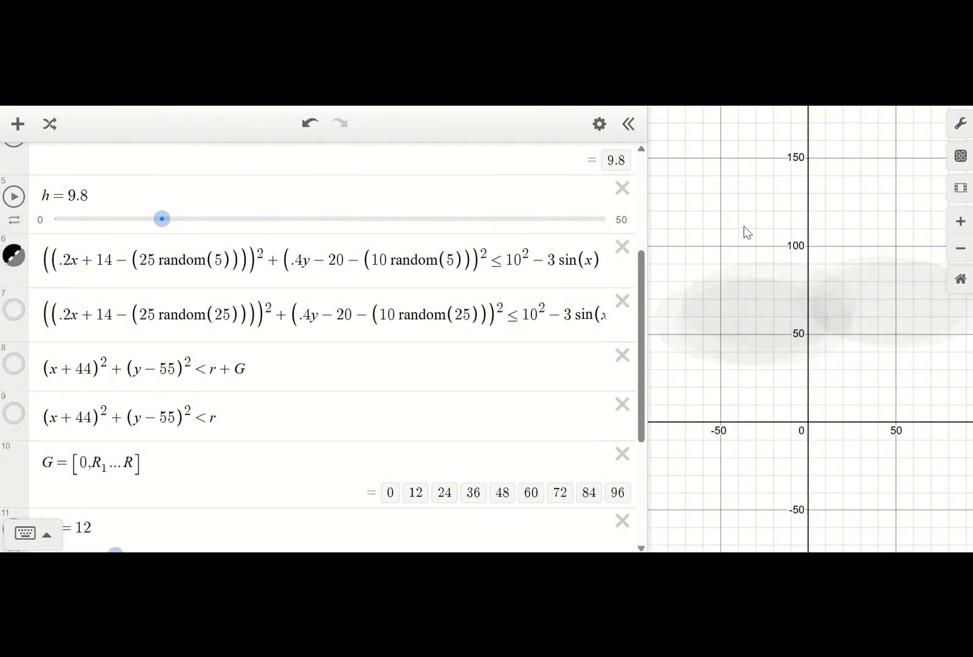
Set both random() counts in the first cloud inequality to 45.
{"action": "left_click", "coordinate": [222, 263]}
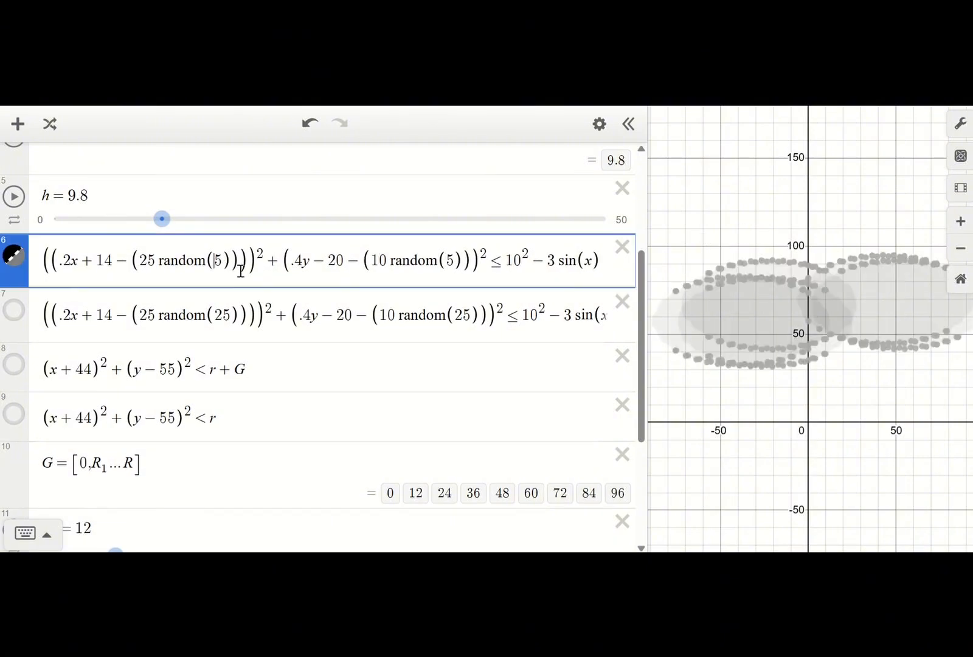
{"action": "type", "text": "4"}
{"action": "left_click", "coordinate": [450, 263]}
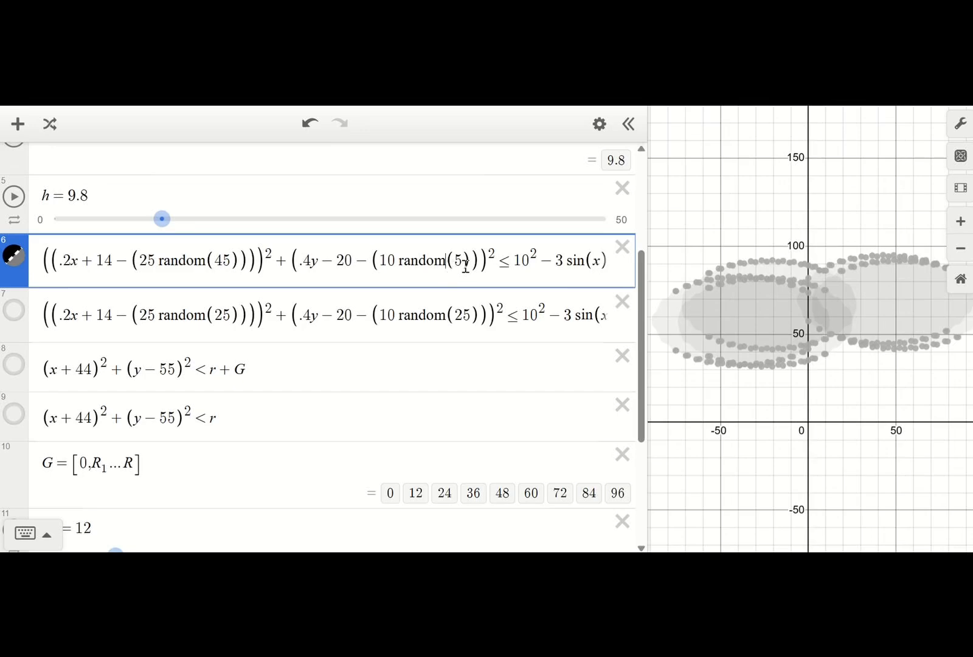
{"action": "type", "text": "4"}
{"action": "left_click", "coordinate": [733, 223]}
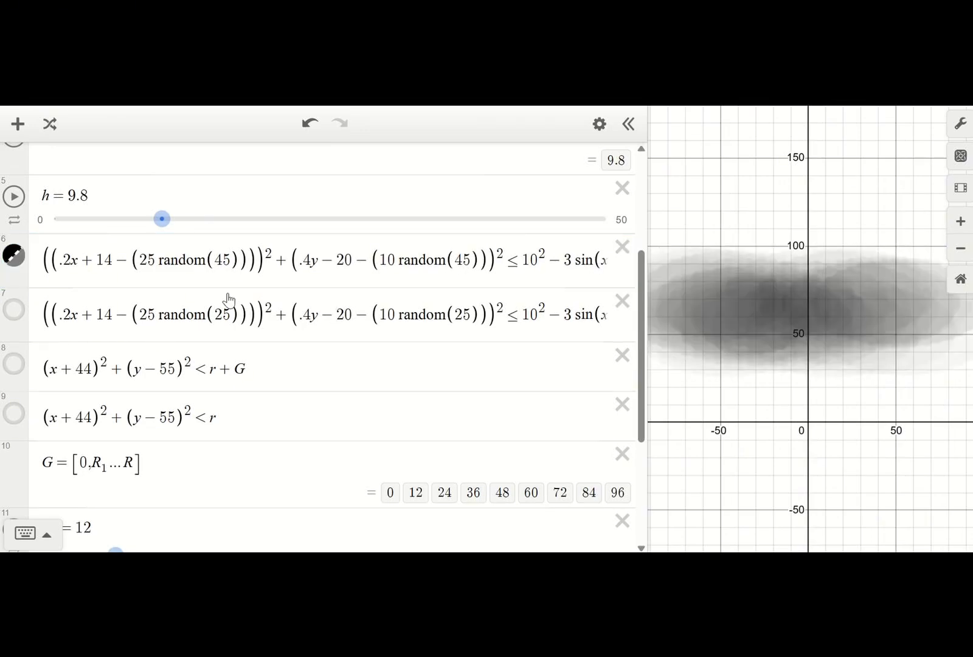
Try a fill opacity of .02 on the first cloud inequality and restore it to .03.
{"action": "left_click", "coordinate": [21, 267]}
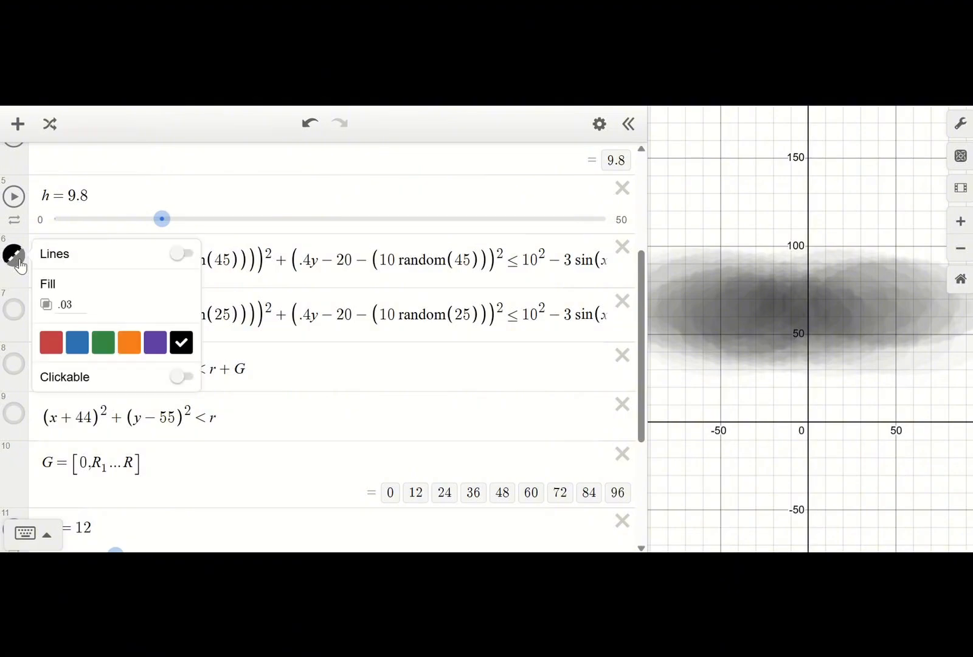
{"action": "left_click", "coordinate": [89, 310]}
{"action": "key", "text": "BackSpace"}
{"action": "type", "text": "2"}
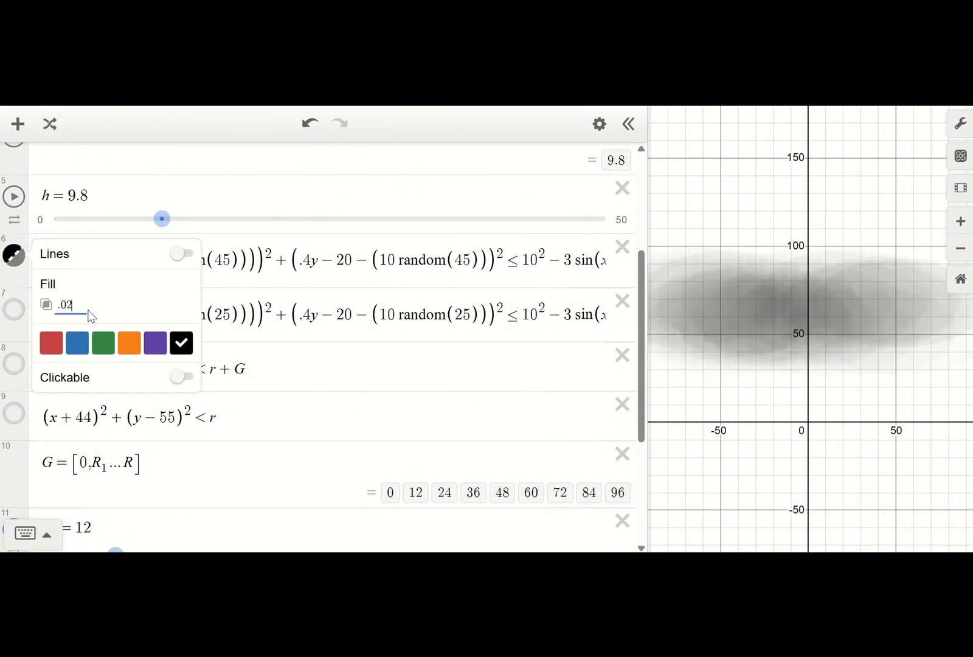
{"action": "type", "text": "1"}
{"action": "key", "text": "BackSpace"}
{"action": "type", "text": "2"}
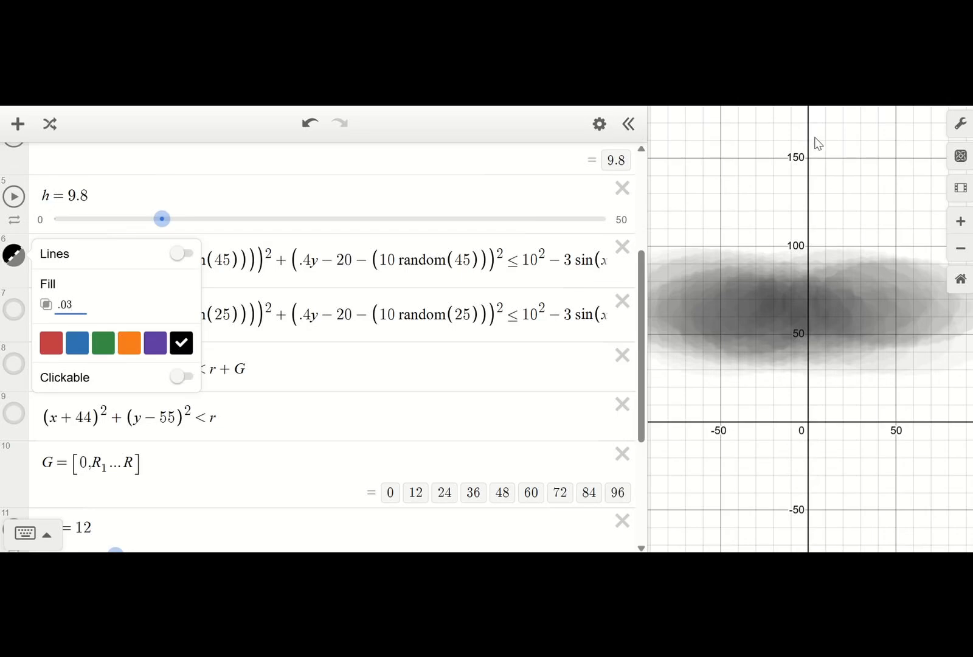
{"action": "left_click", "coordinate": [754, 190]}
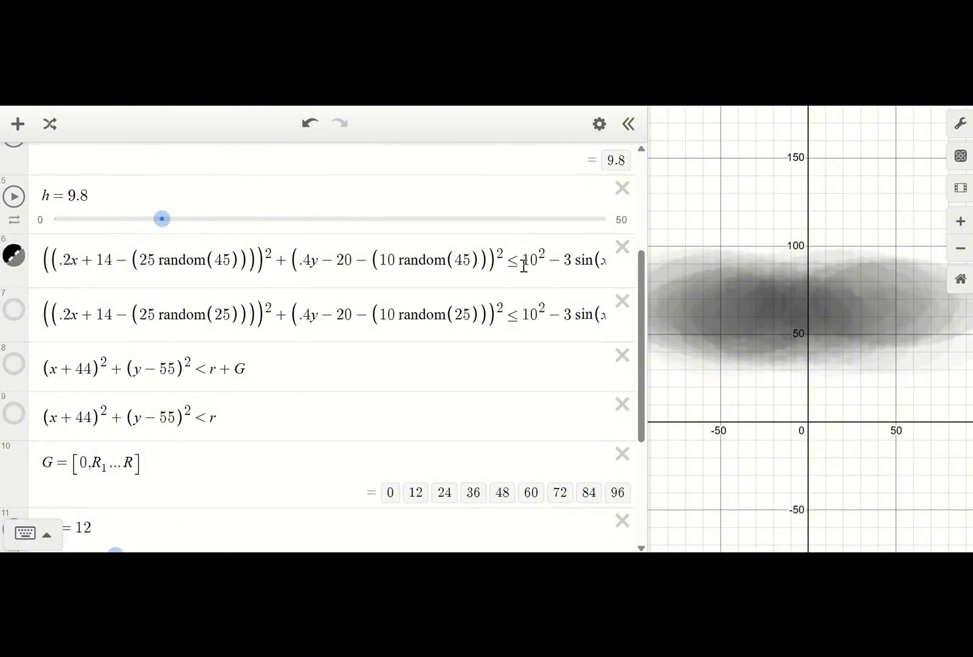
{"action": "left_click_drag", "start_coordinate": [555, 265], "coordinate": [577, 269]}
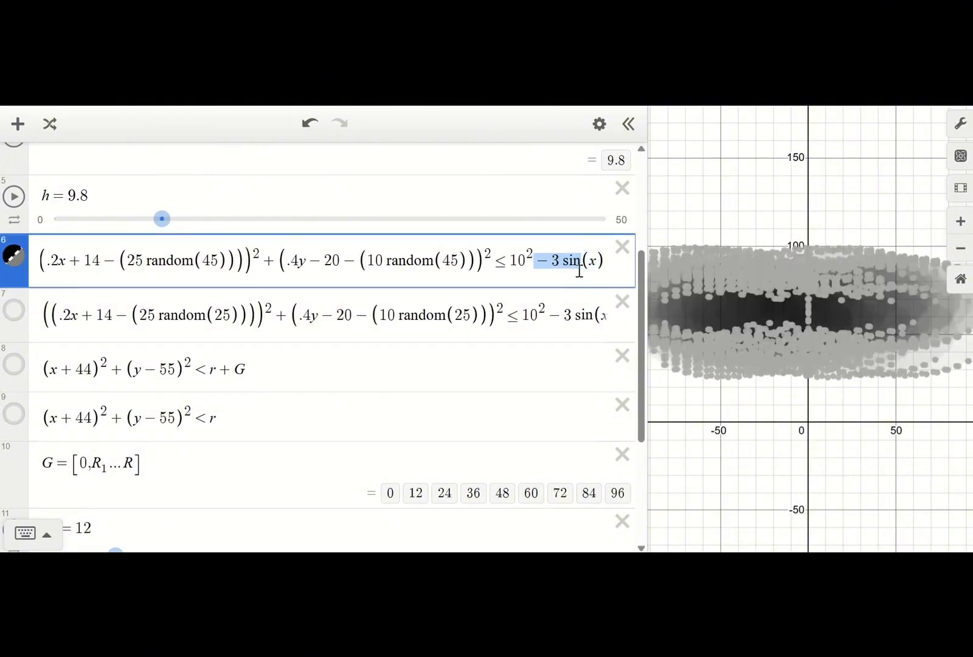
{"action": "left_click", "coordinate": [706, 221]}
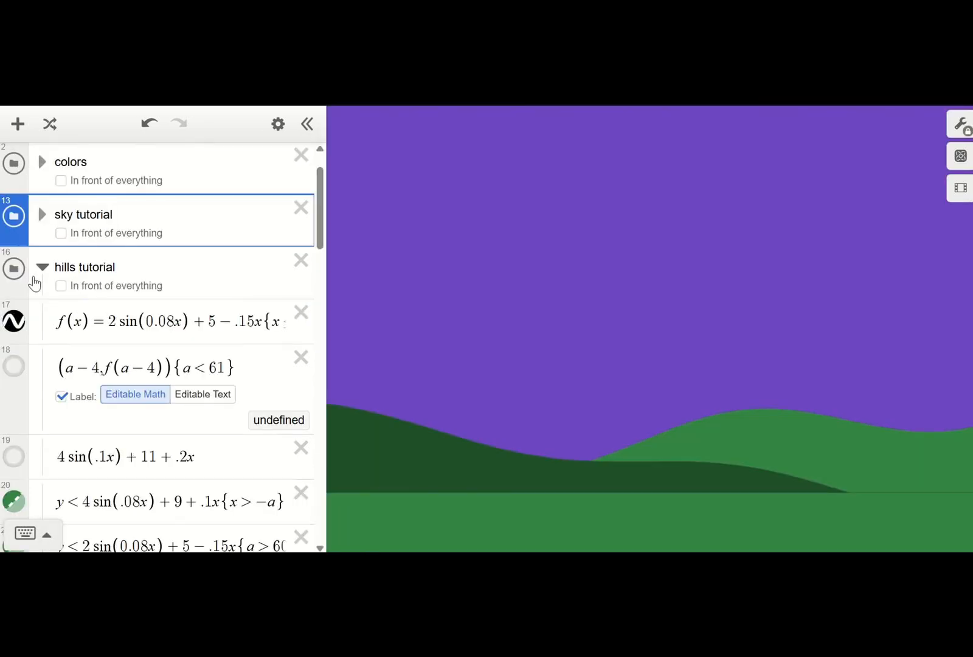
{"action": "scroll", "coordinate": [44, 275], "scroll_direction": "down", "scroll_amount": 1}
{"action": "scroll", "coordinate": [44, 275], "scroll_direction": "down", "scroll_amount": 12}
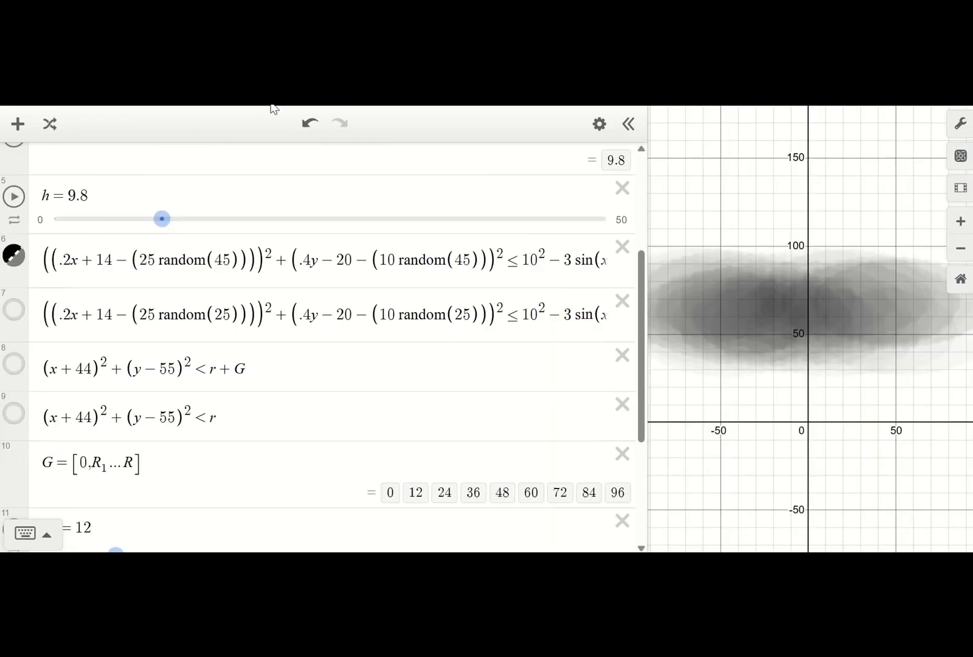
Show the glow circle (x + 44)² + (y − 55)² < r + G and hide the first cloud inequality.
{"action": "scroll", "coordinate": [268, 285], "scroll_direction": "up", "scroll_amount": 4}
{"action": "scroll", "coordinate": [268, 286], "scroll_direction": "down", "scroll_amount": 5}
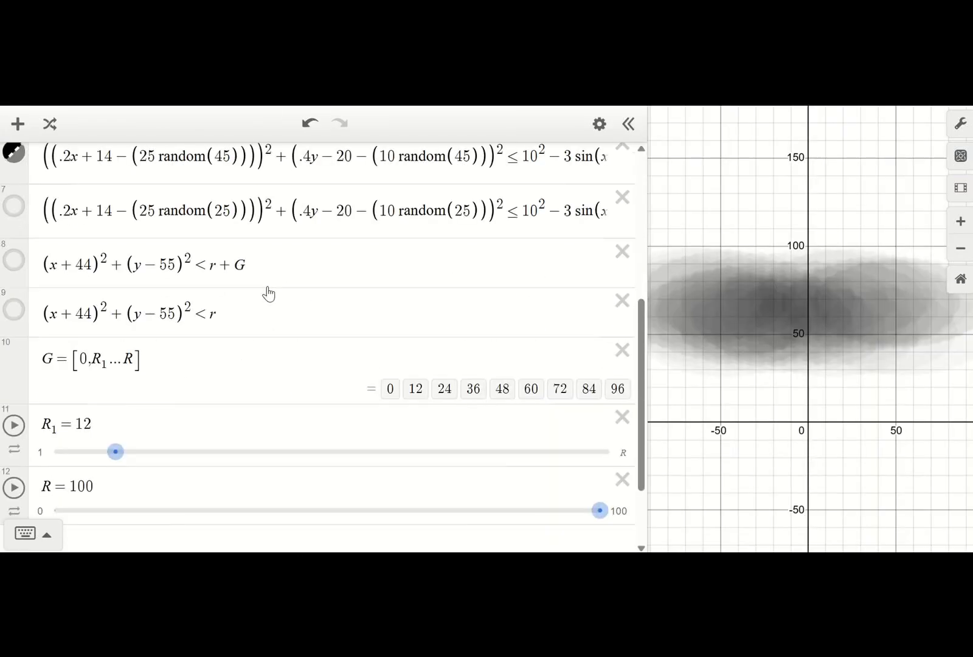
{"action": "scroll", "coordinate": [268, 293], "scroll_direction": "up", "scroll_amount": 1}
{"action": "left_click", "coordinate": [12, 316]}
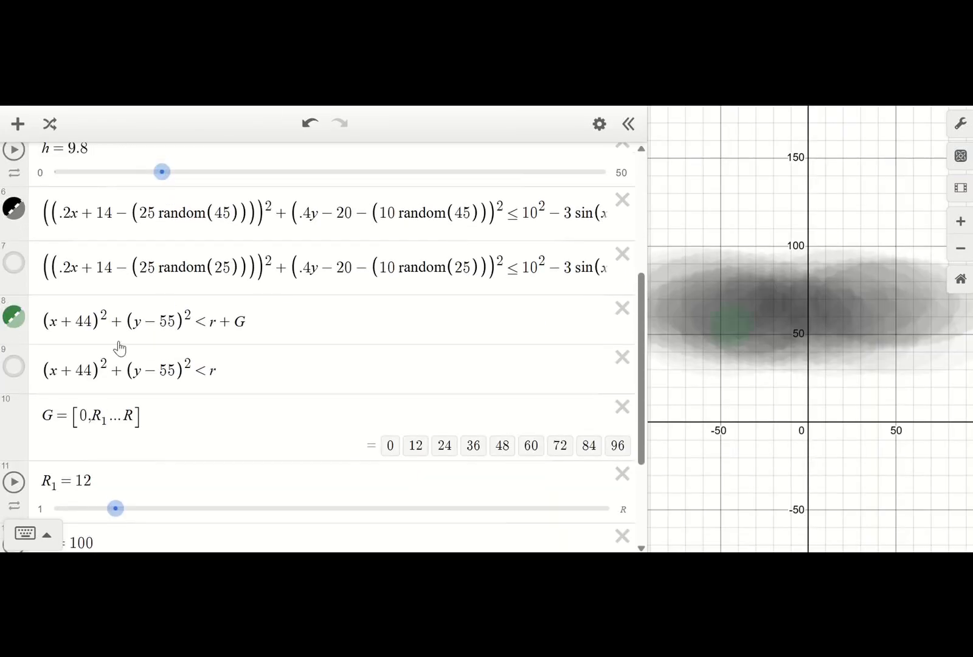
{"action": "scroll", "coordinate": [727, 381], "scroll_direction": "up", "scroll_amount": 4}
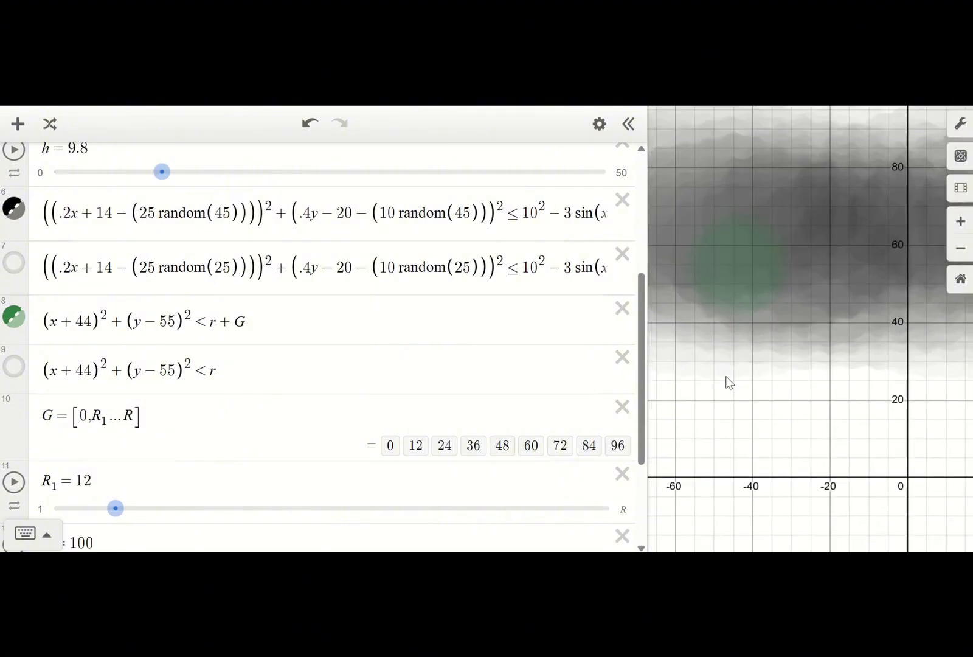
{"action": "left_click", "coordinate": [14, 208]}
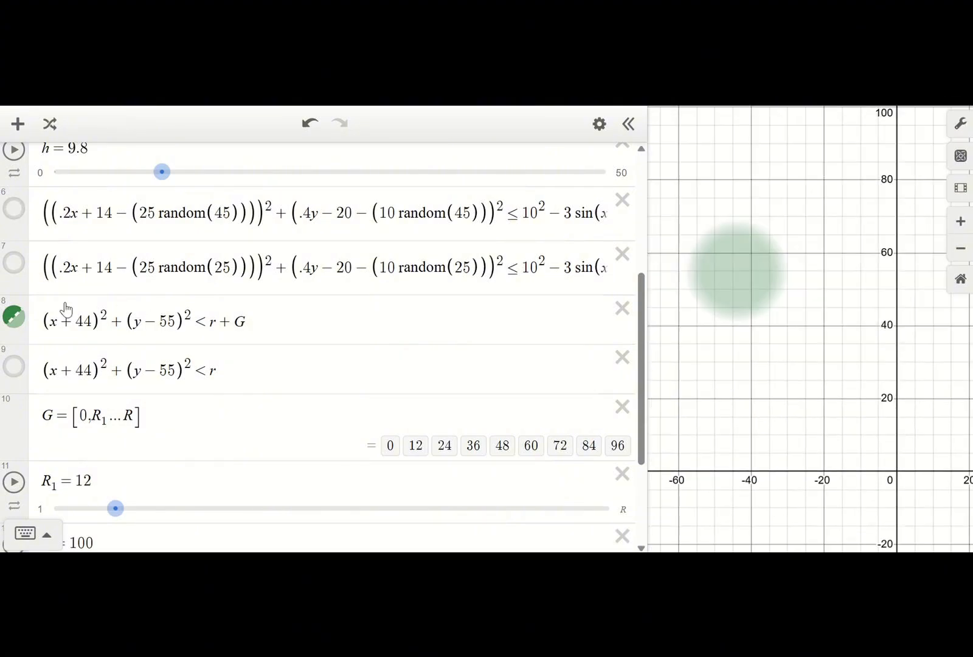
Show the plain circle (x + 44)² + (y − 55)² < r instead of the glow circle and test the r slider, ending at 100.
{"action": "left_click", "coordinate": [14, 368]}
{"action": "left_click", "coordinate": [14, 316]}
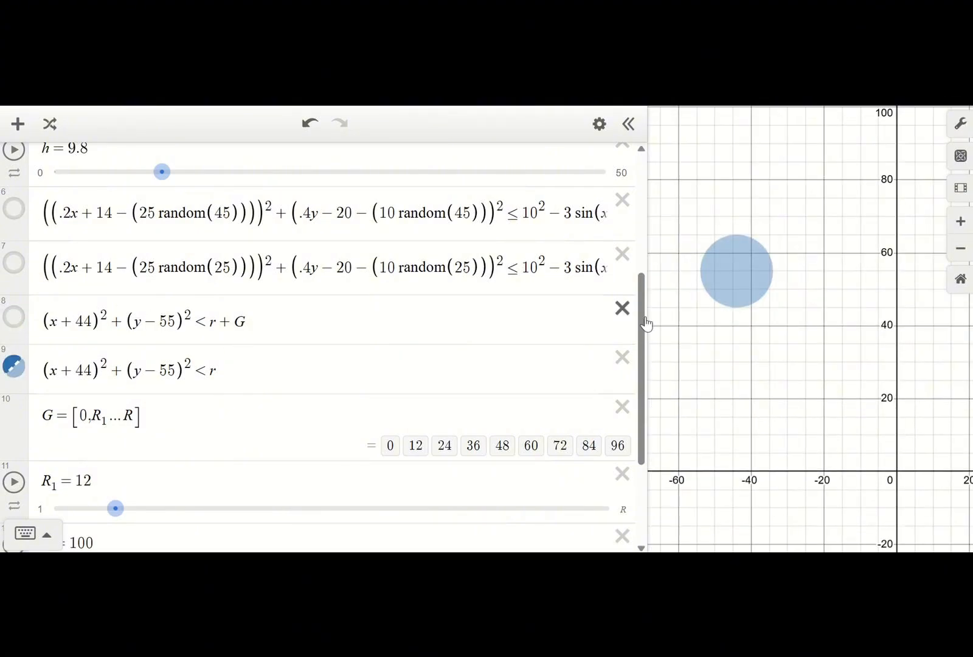
{"action": "scroll", "coordinate": [170, 418], "scroll_direction": "down", "scroll_amount": 3}
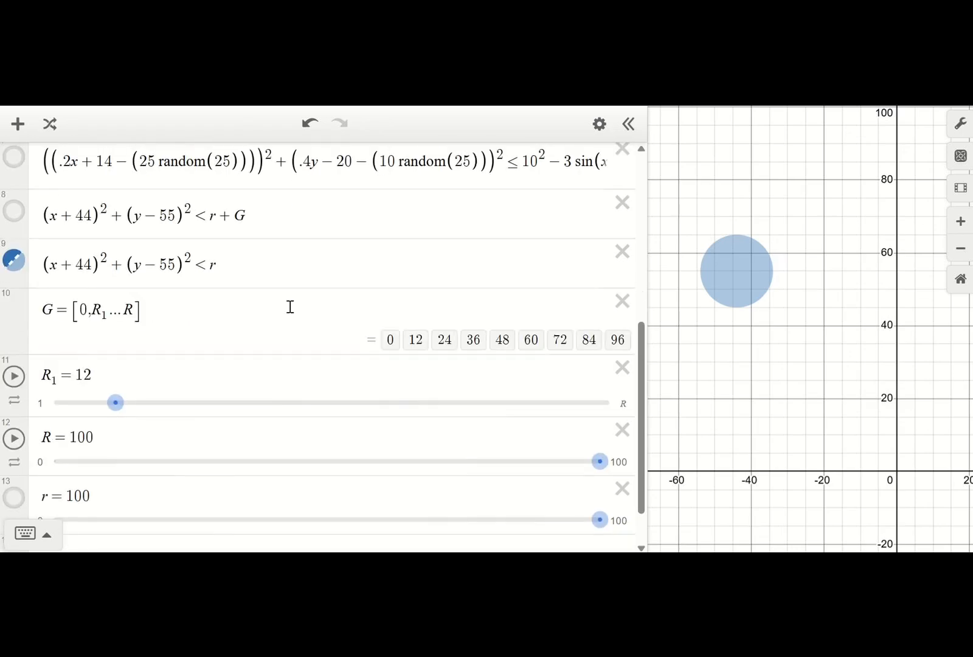
{"action": "scroll", "coordinate": [289, 304], "scroll_direction": "down", "scroll_amount": 2}
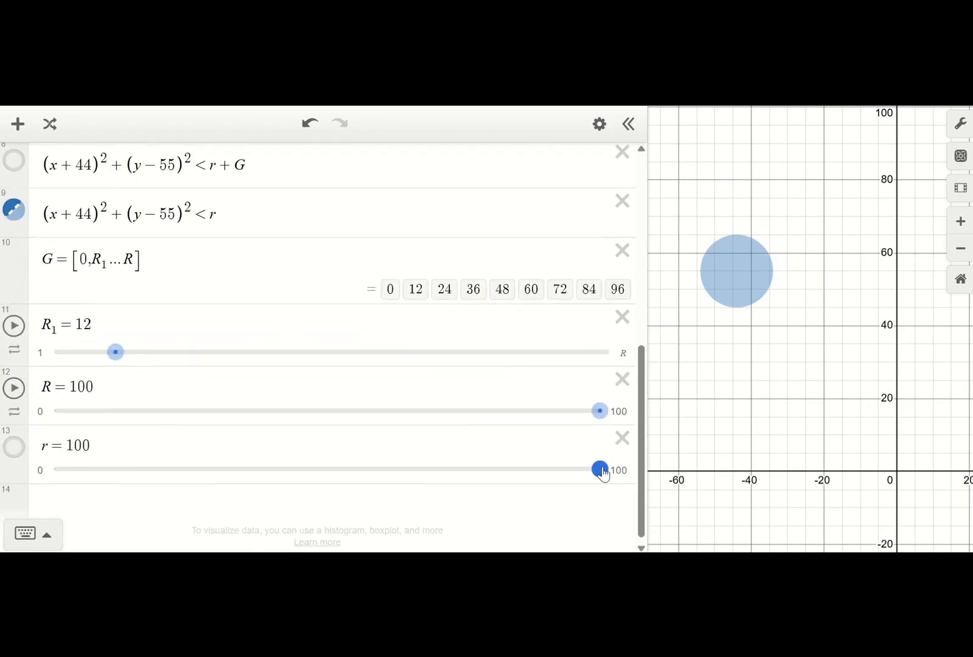
{"action": "mouse_move", "coordinate": [602, 475]}
{"action": "left_mouse_down"}
{"action": "mouse_move", "coordinate": [124, 486]}
{"action": "mouse_move", "coordinate": [259, 456]}
{"action": "mouse_move", "coordinate": [654, 452]}
{"action": "left_mouse_up"}
{"action": "scroll", "coordinate": [263, 342], "scroll_direction": "up", "scroll_amount": 3}
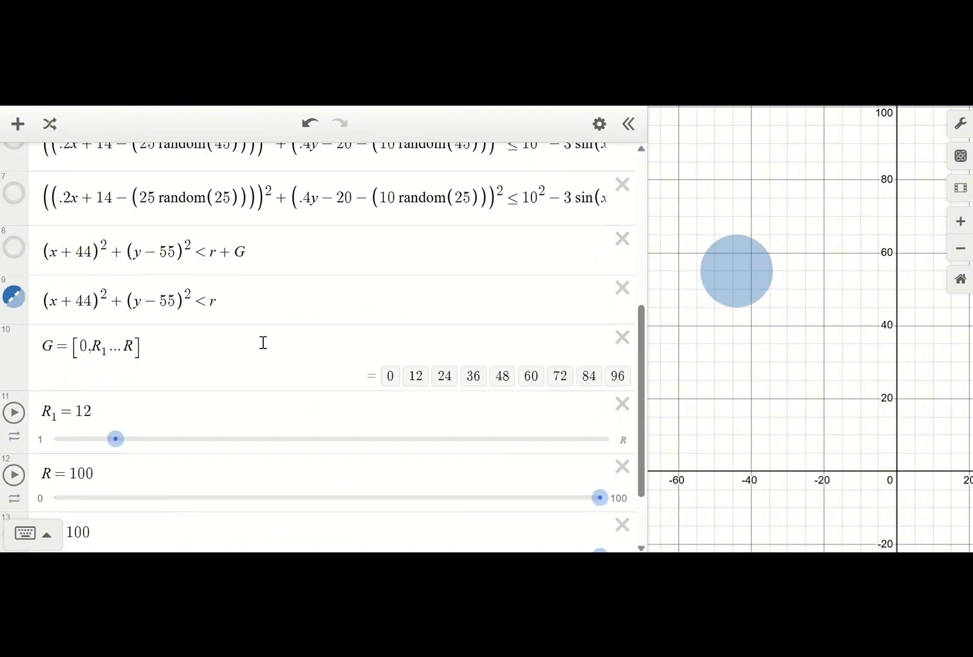
Show the glow circle together with the plain circle and add the list G₂ = [0,50,100] below the list G.
{"action": "left_click", "coordinate": [13, 247]}
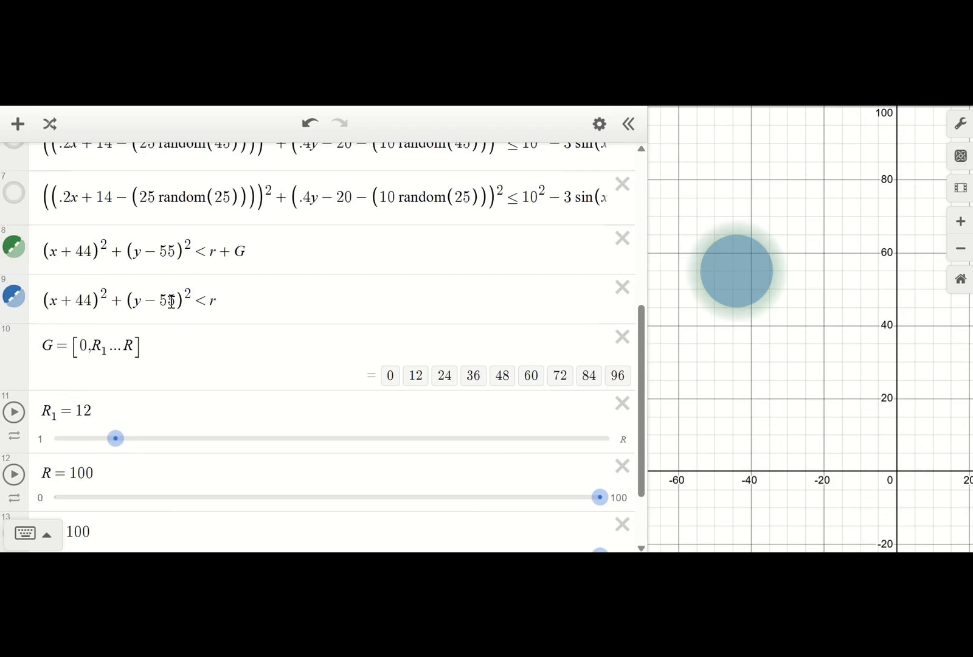
{"action": "left_click", "coordinate": [122, 345]}
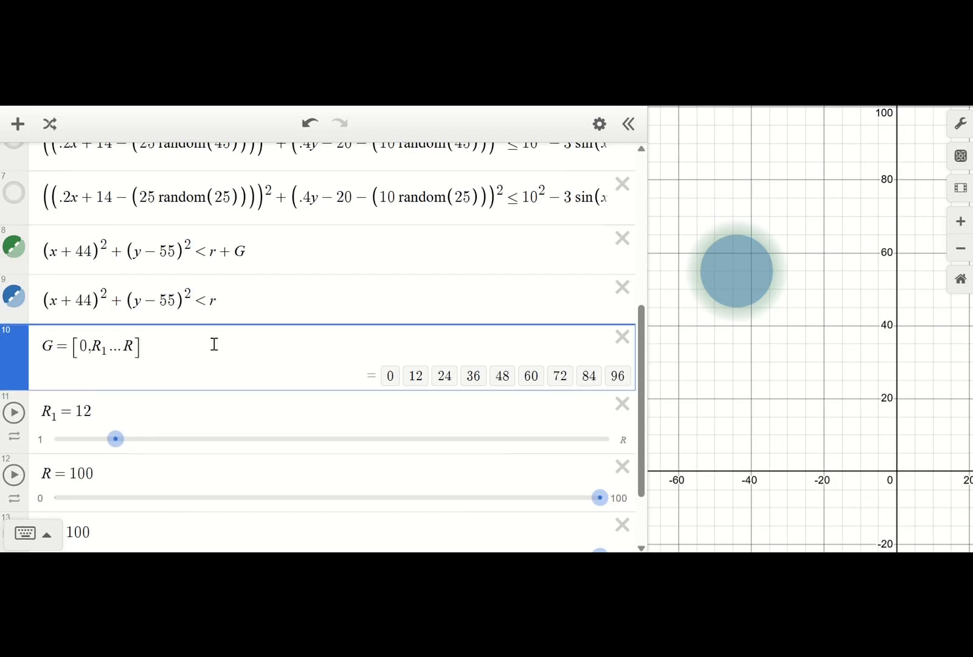
{"action": "key", "text": "Return"}
{"action": "type", "text": "G"}
{"action": "key", "text": "BackSpace"}
{"action": "type", "text": "G_2"}
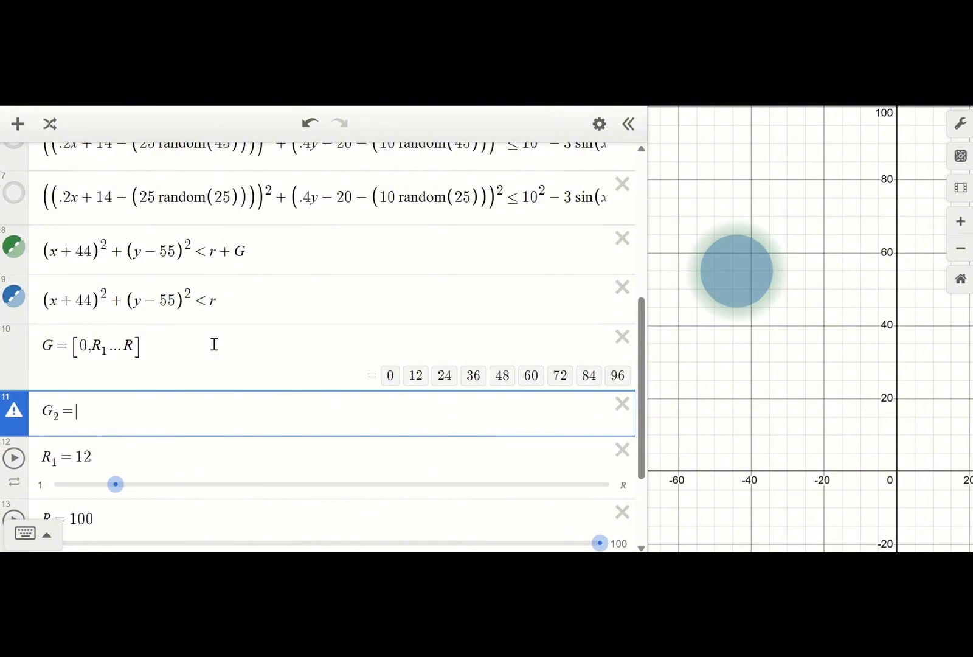
{"action": "type", "text": "=[0,"}
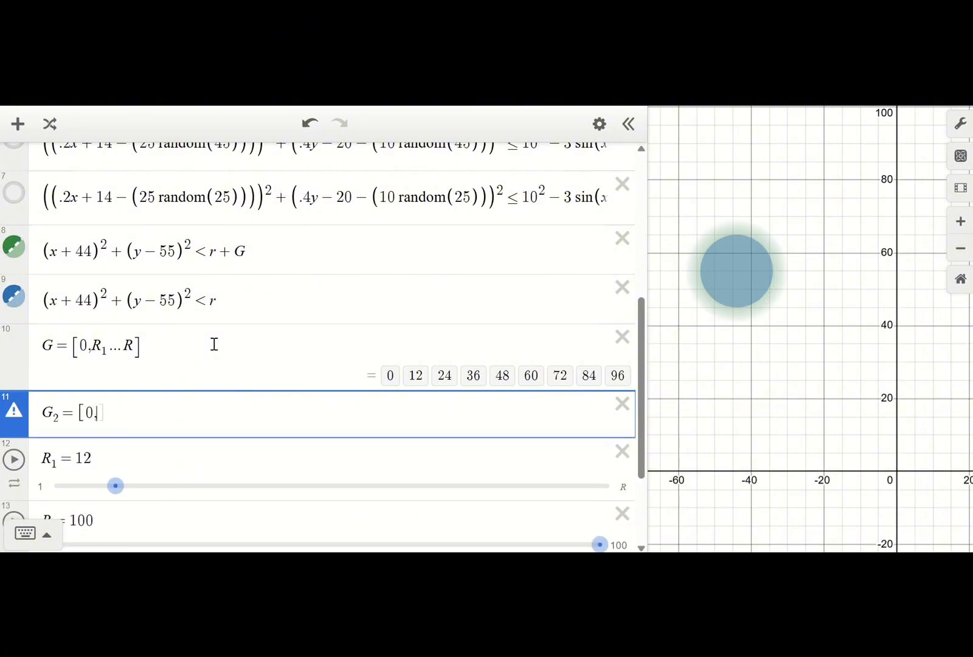
{"action": "type", "text": "50,1"}
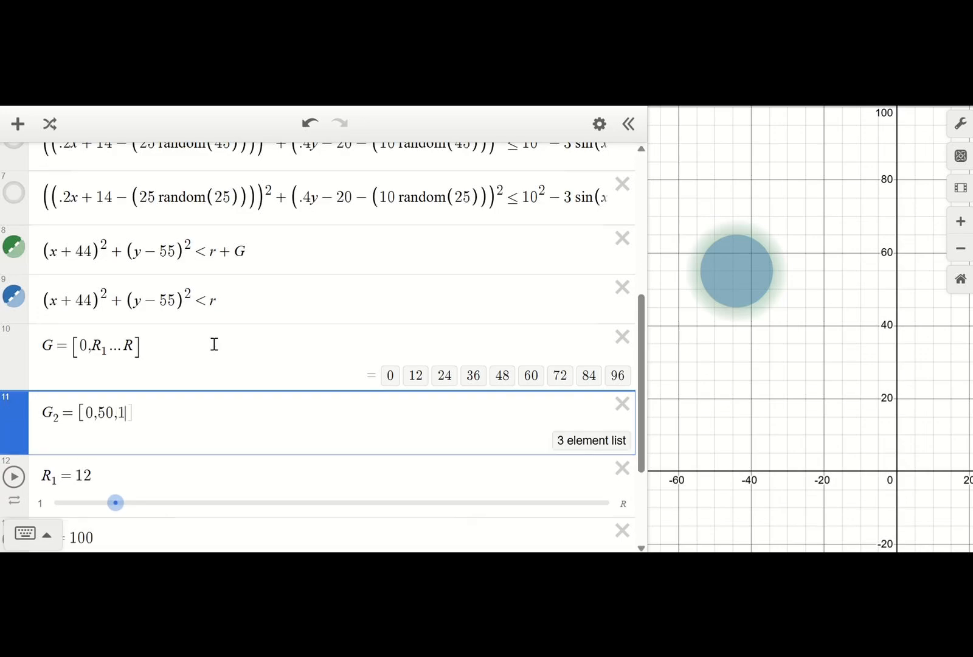
Try G₂ in place of G in the glow circle inequality and restore it to r + G.
{"action": "left_click", "coordinate": [295, 261]}
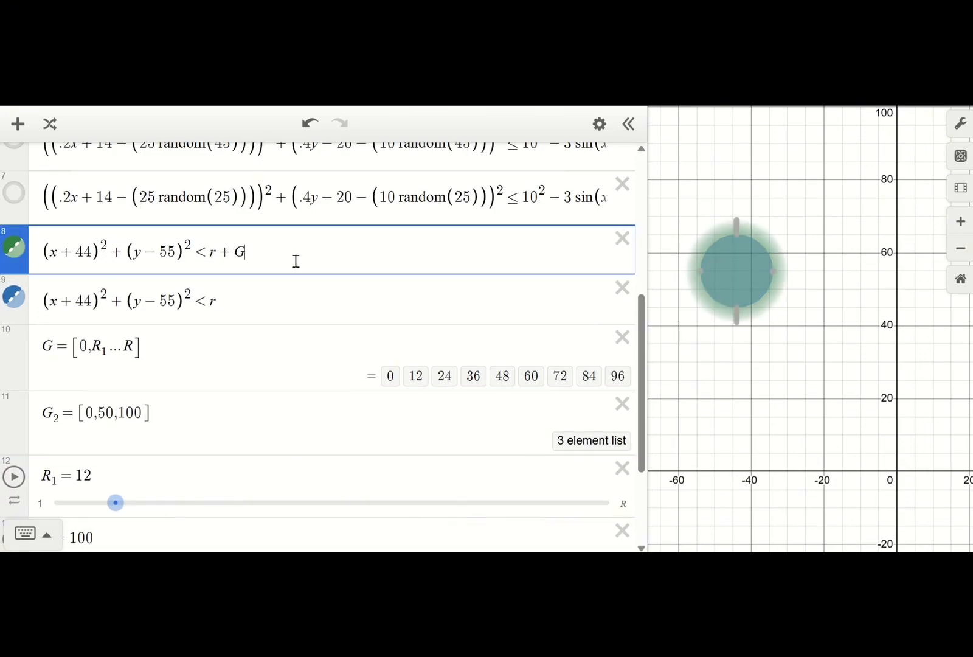
{"action": "type", "text": "_2"}
{"action": "left_click", "coordinate": [259, 296]}
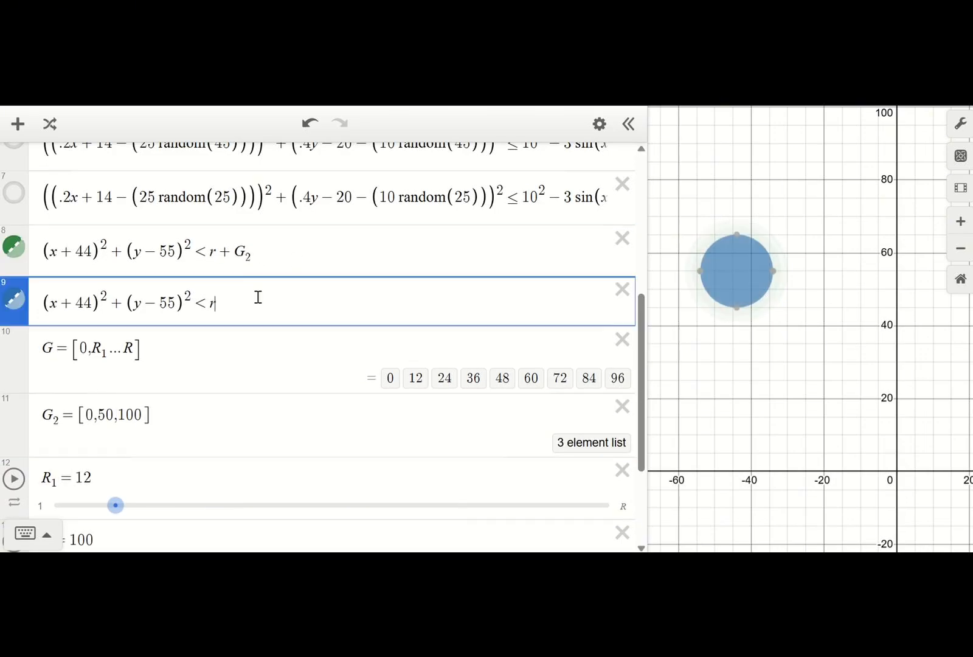
{"action": "left_click", "coordinate": [257, 256]}
{"action": "left_click", "coordinate": [213, 255]}
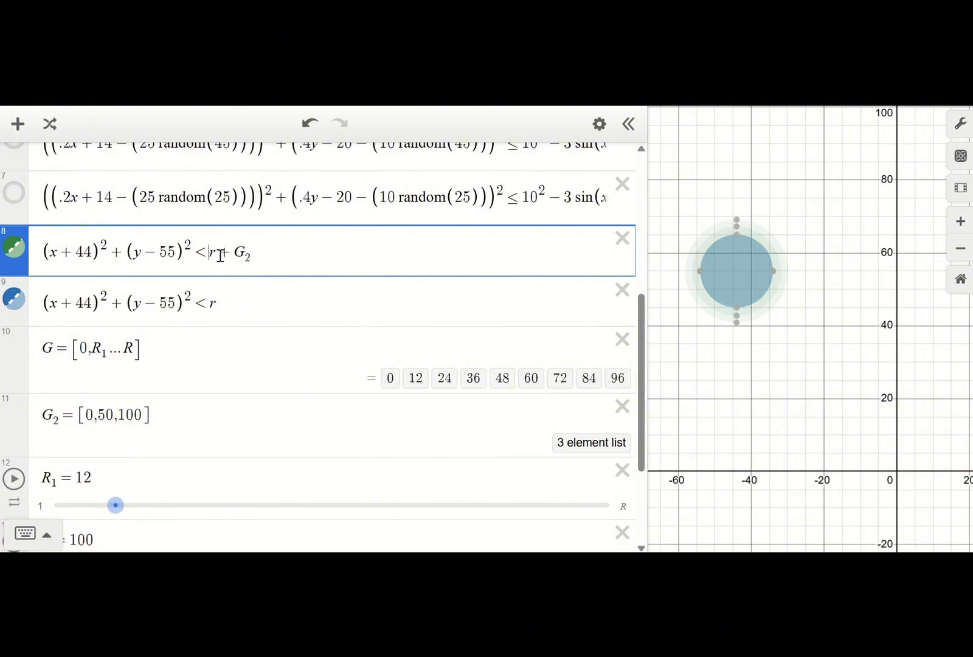
{"action": "left_click", "coordinate": [677, 277]}
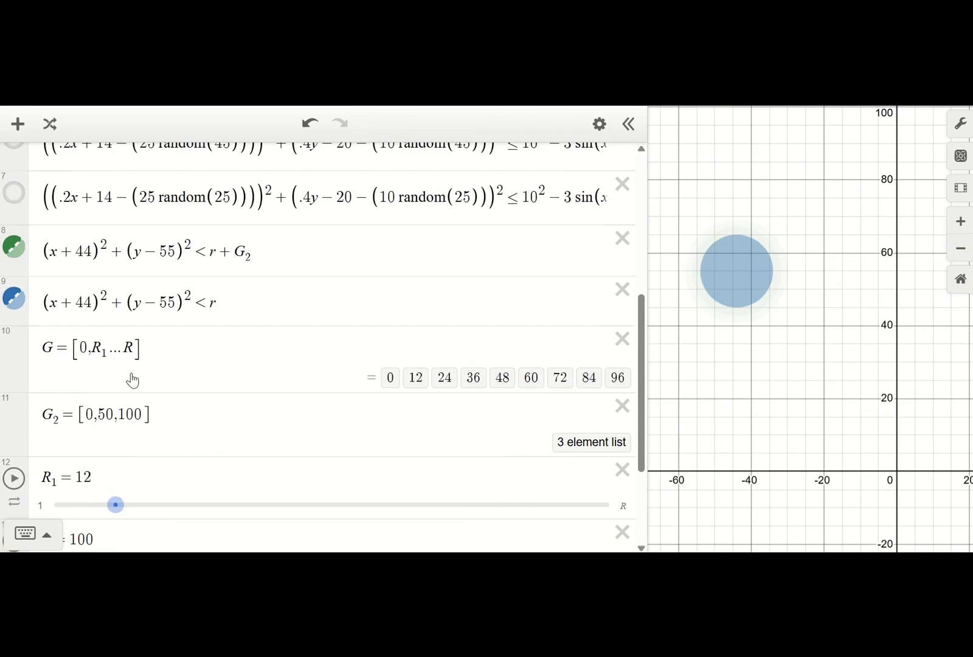
{"action": "left_click", "coordinate": [109, 413]}
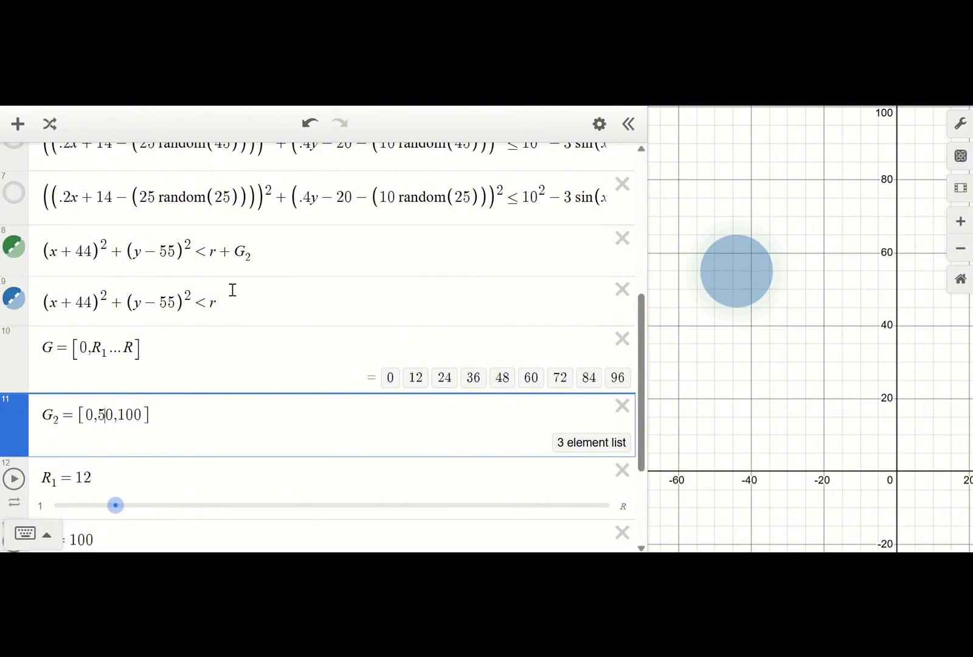
{"action": "left_click", "coordinate": [877, 263]}
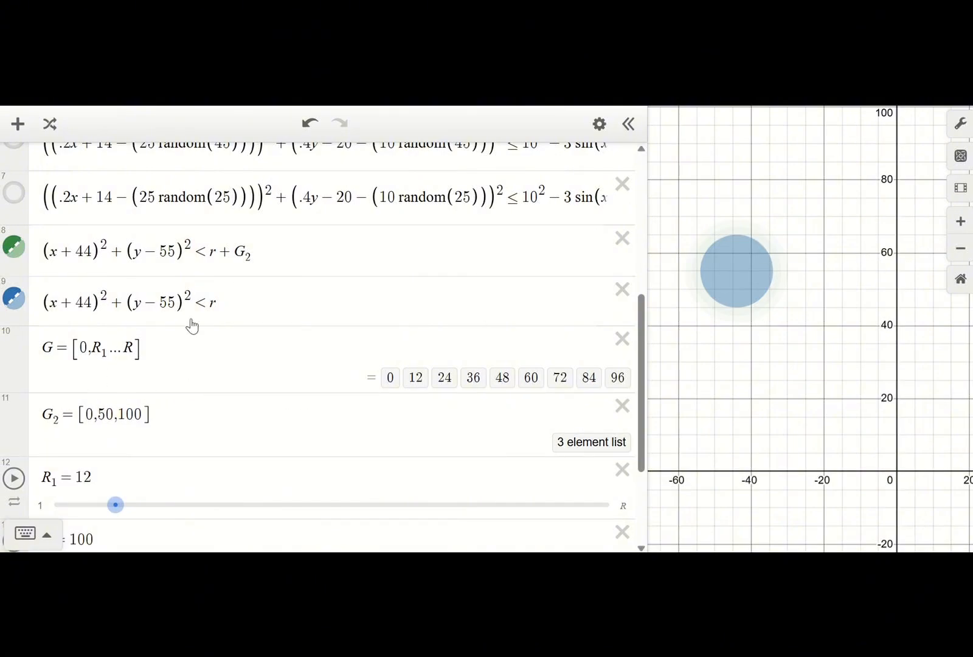
{"action": "left_click", "coordinate": [268, 255]}
{"action": "key", "text": "BackSpace"}
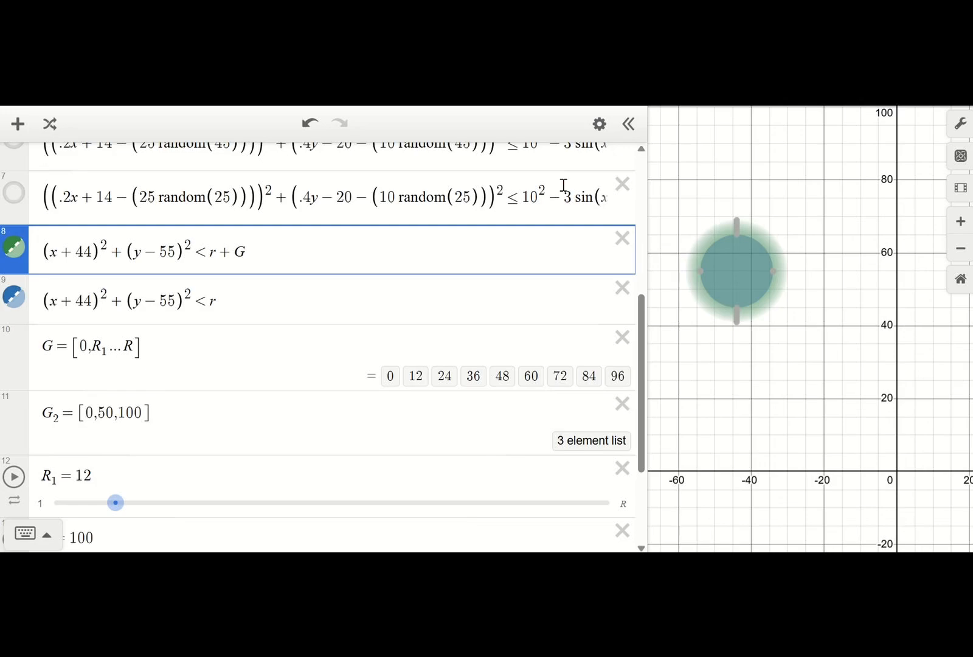
{"action": "left_click", "coordinate": [753, 195]}
Check the fill opacity setting of the glow circle inequality.
{"action": "scroll", "coordinate": [373, 386], "scroll_direction": "down", "scroll_amount": 2}
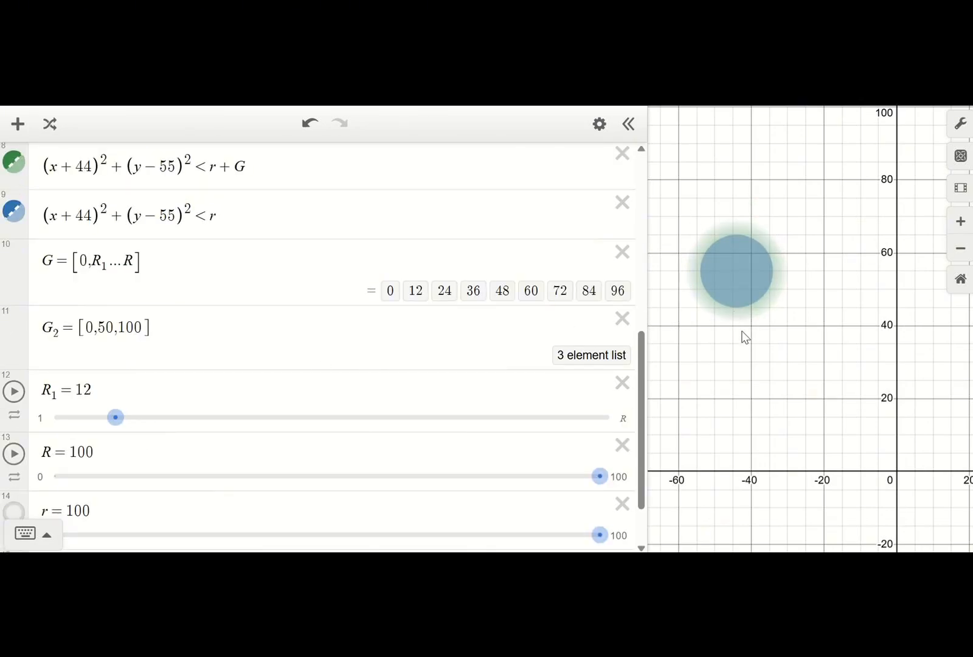
{"action": "scroll", "coordinate": [300, 248], "scroll_direction": "up", "scroll_amount": 3}
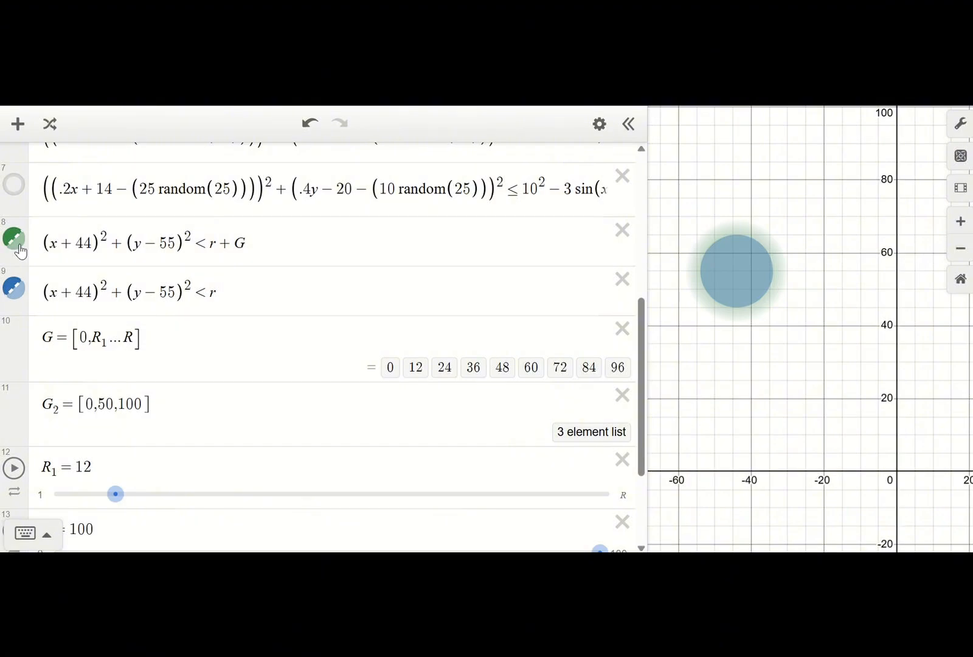
{"action": "left_click", "coordinate": [18, 247]}
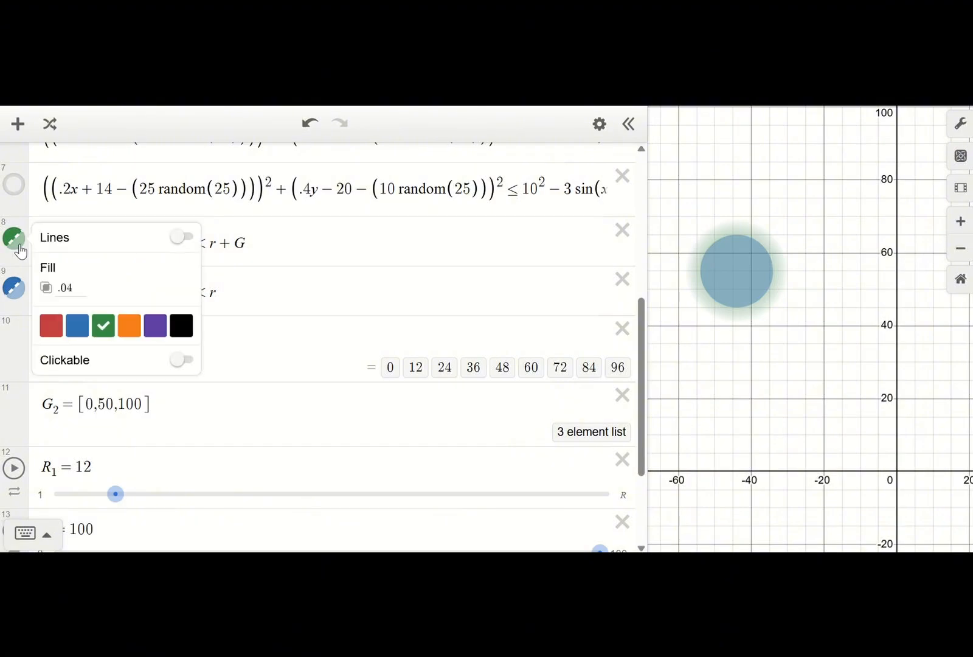
{"action": "left_click", "coordinate": [711, 385]}
Set the list spacing R₁ to 9.1 to refine the glow around the circle.
{"action": "scroll", "coordinate": [388, 412], "scroll_direction": "down", "scroll_amount": 3}
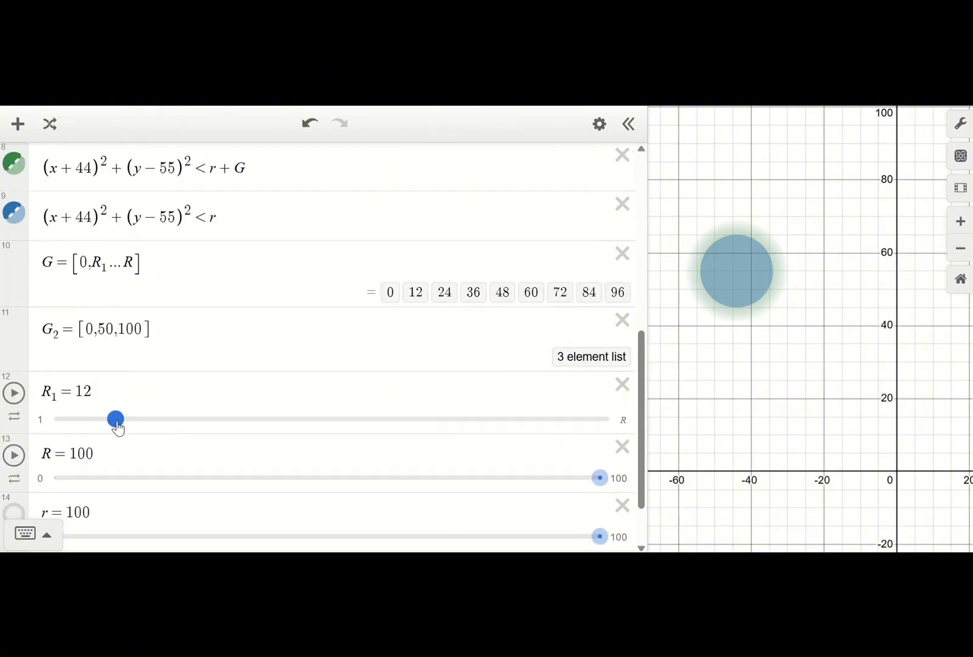
{"action": "mouse_move", "coordinate": [117, 425]}
{"action": "left_mouse_down"}
{"action": "mouse_move", "coordinate": [52, 424]}
{"action": "mouse_move", "coordinate": [114, 425]}
{"action": "mouse_move", "coordinate": [80, 424]}
{"action": "mouse_move", "coordinate": [100, 426]}
{"action": "left_mouse_up"}
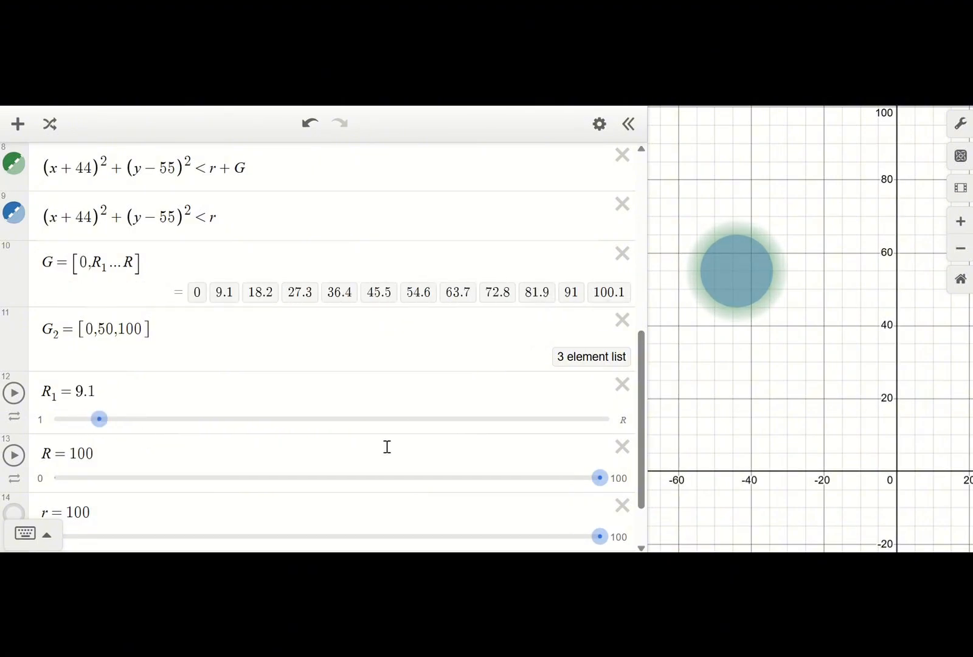
{"action": "scroll", "coordinate": [418, 455], "scroll_direction": "down", "scroll_amount": 1}
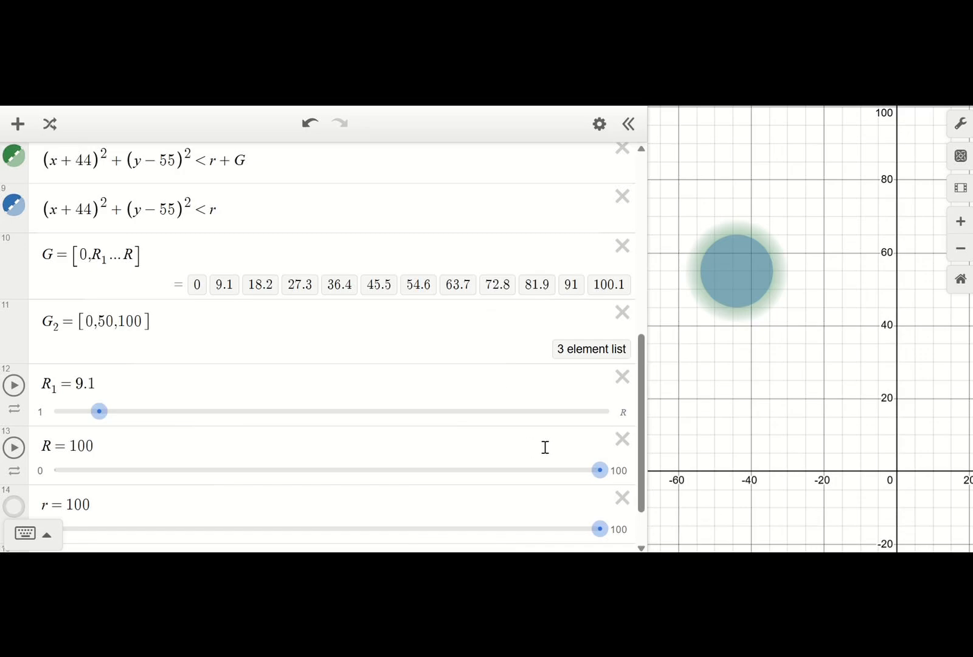
{"action": "scroll", "coordinate": [483, 374], "scroll_direction": "up", "scroll_amount": 1}
{"action": "scroll", "coordinate": [759, 298], "scroll_direction": "up", "scroll_amount": 2}
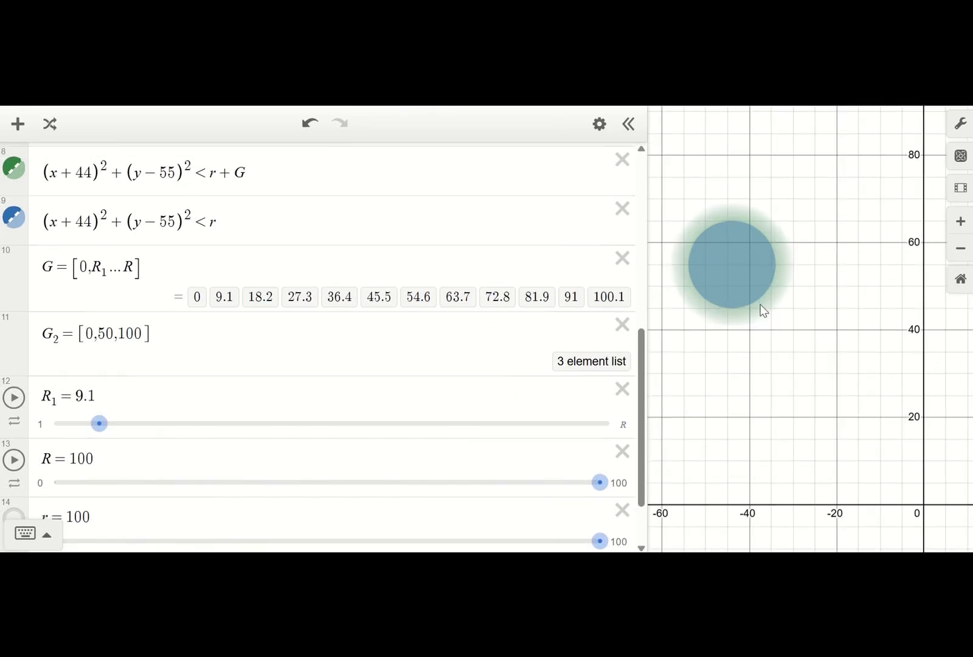
{"action": "scroll", "coordinate": [764, 310], "scroll_direction": "up", "scroll_amount": 1}
{"action": "scroll", "coordinate": [203, 339], "scroll_direction": "up", "scroll_amount": 1}
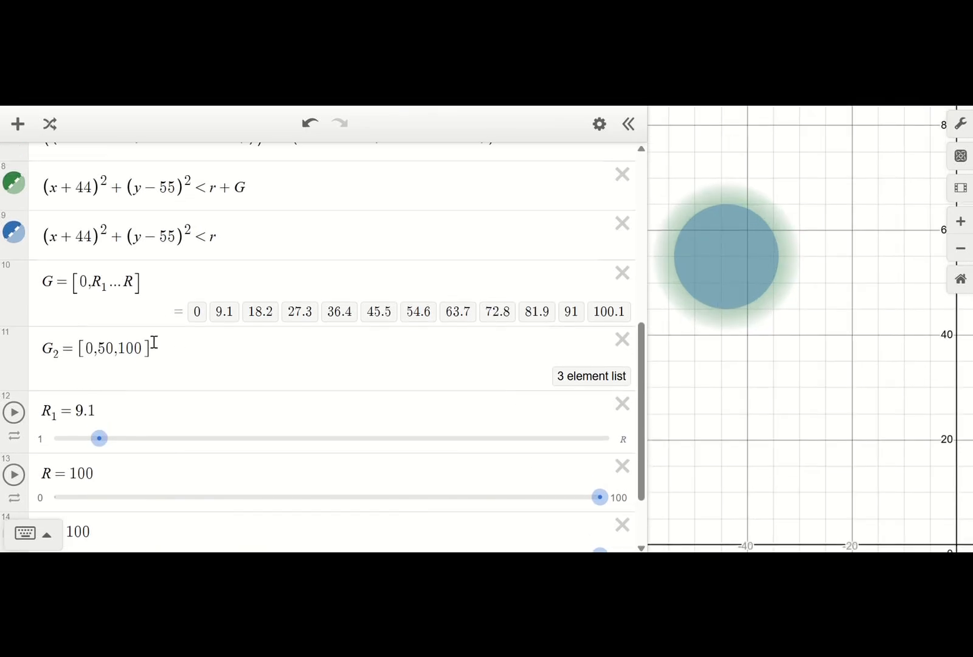
{"action": "scroll", "coordinate": [176, 336], "scroll_direction": "up", "scroll_amount": 1}
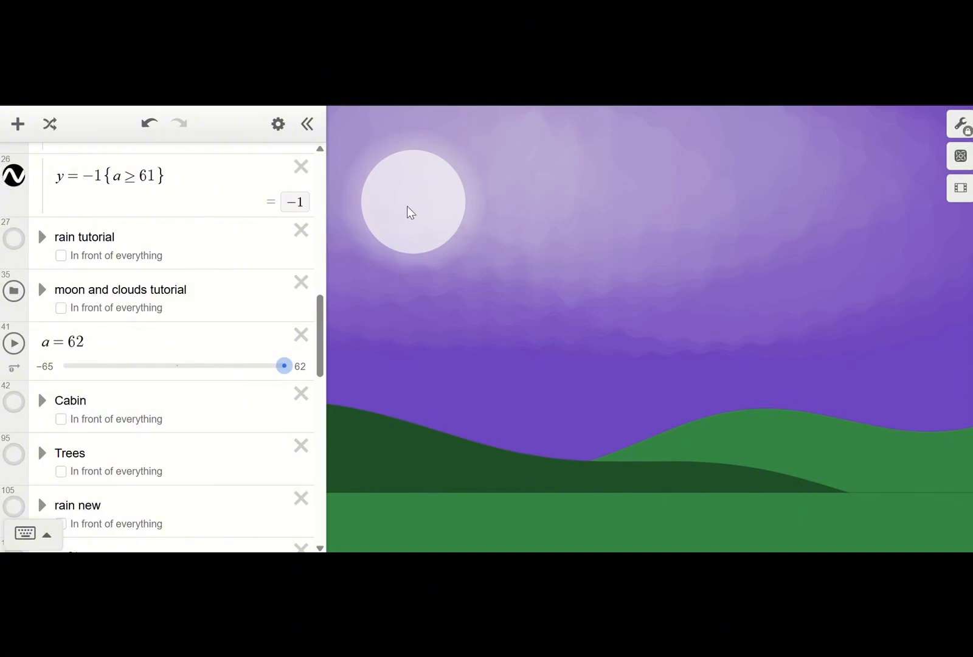
Expand the rain tutorial folder, add the point (2,2) as its first expression and hide that point.
{"action": "scroll", "coordinate": [170, 315], "scroll_direction": "up", "scroll_amount": 3}
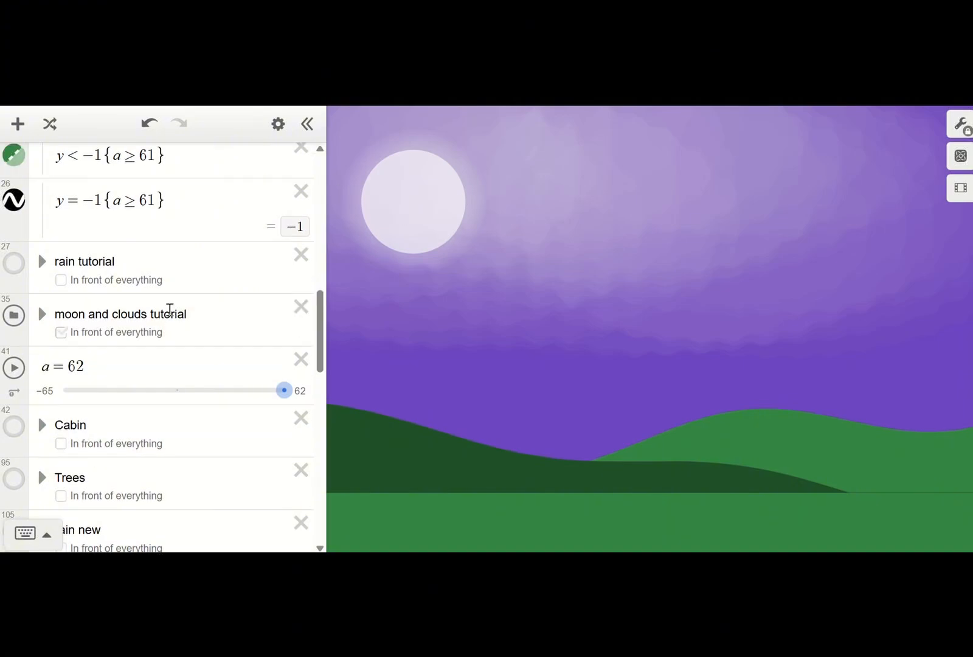
{"action": "left_click", "coordinate": [39, 324]}
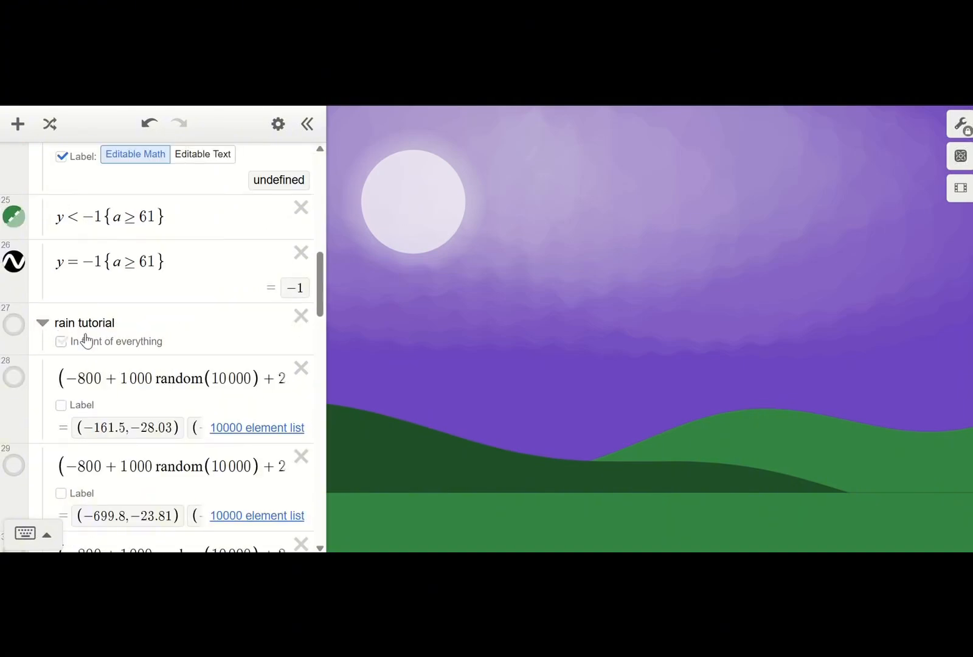
{"action": "scroll", "coordinate": [97, 328], "scroll_direction": "down", "scroll_amount": 1}
{"action": "left_click", "coordinate": [155, 286]}
{"action": "key", "text": "Return"}
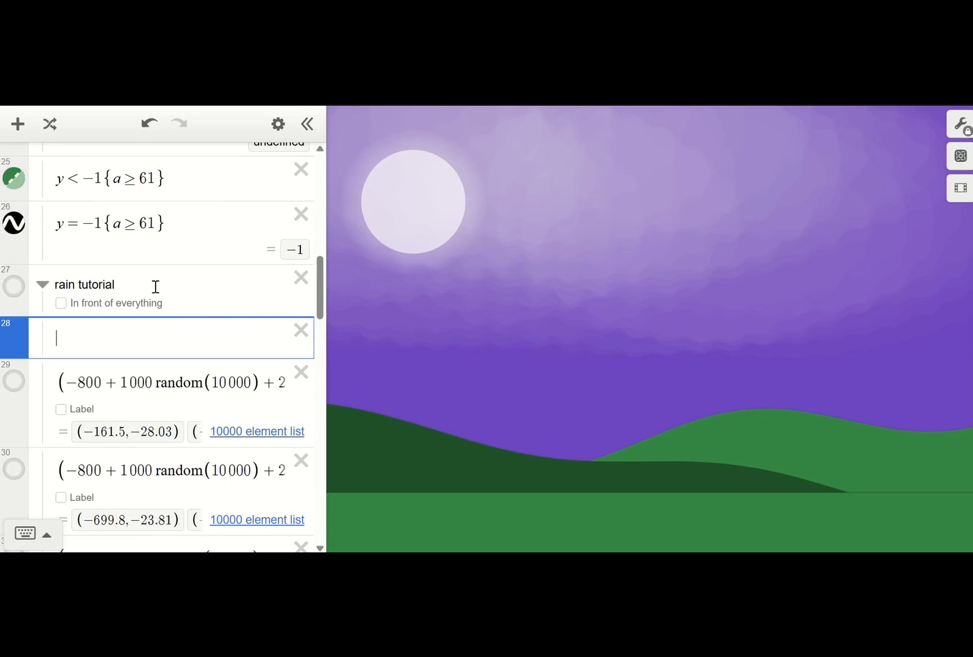
{"action": "type", "text": "(2,2"}
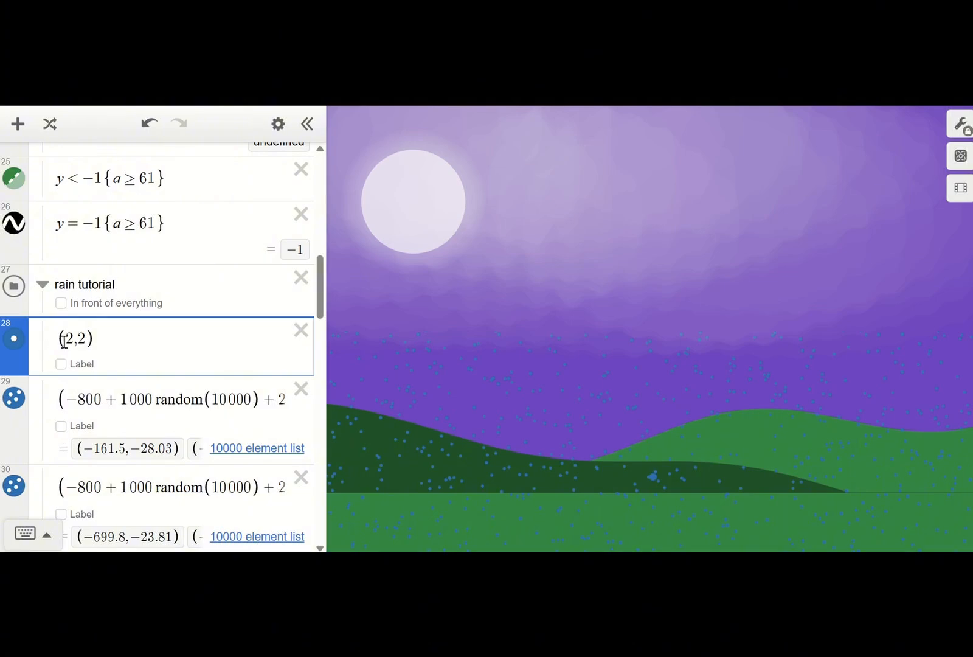
{"action": "left_click", "coordinate": [14, 338]}
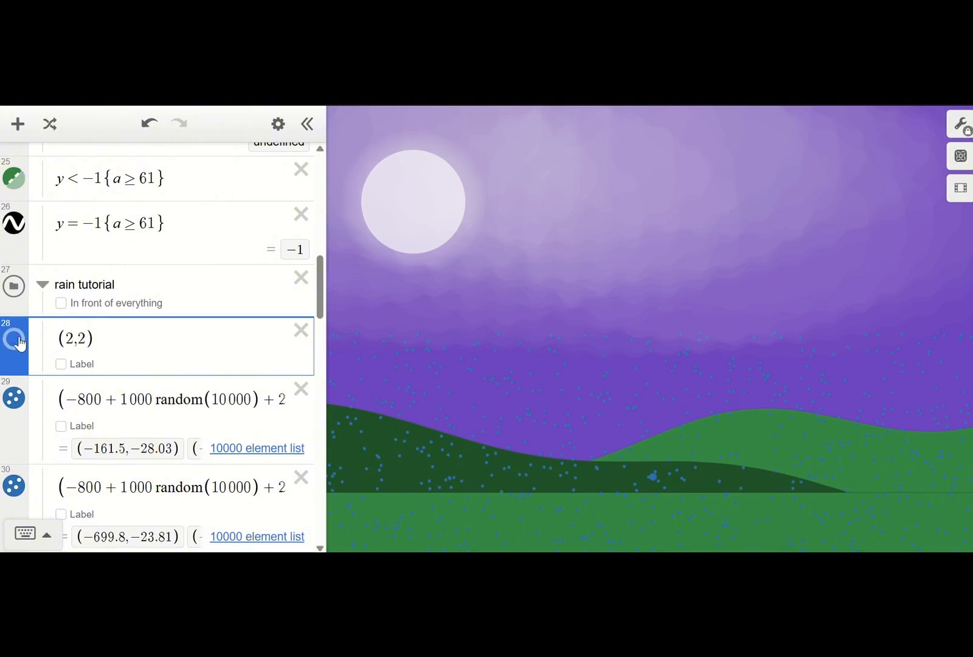
Add the point (2,20) directly above the rain tutorial folder.
{"action": "left_click", "coordinate": [177, 226]}
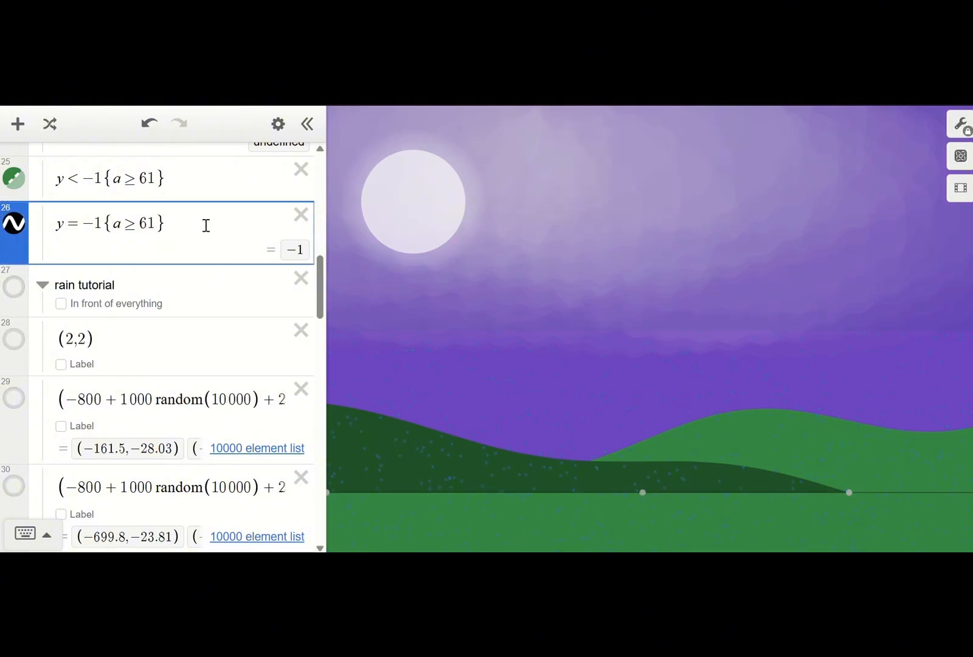
{"action": "key", "text": "Return"}
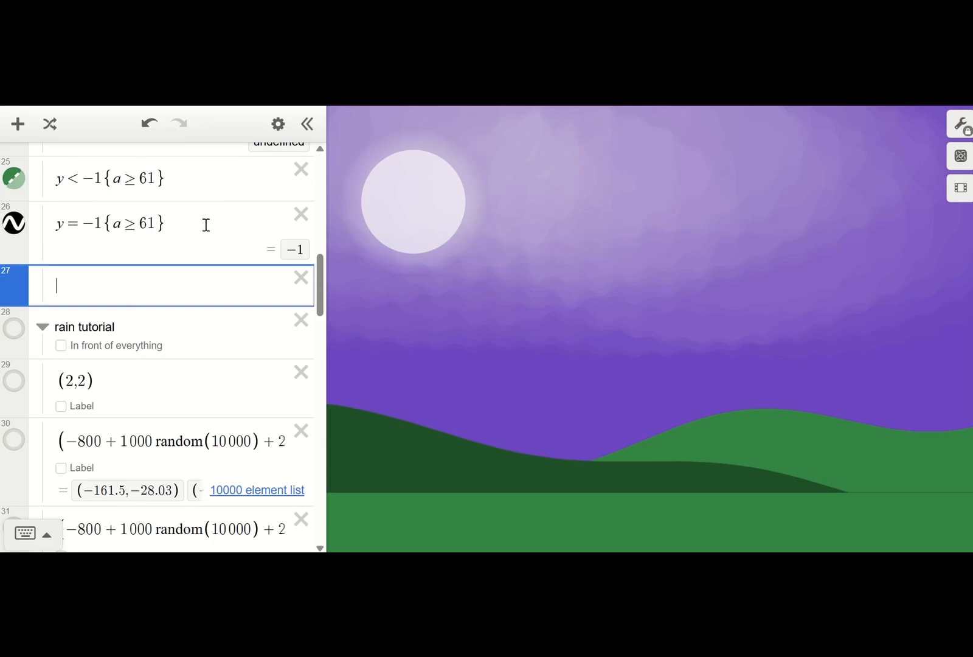
{"action": "type", "text": "(2,2)"}
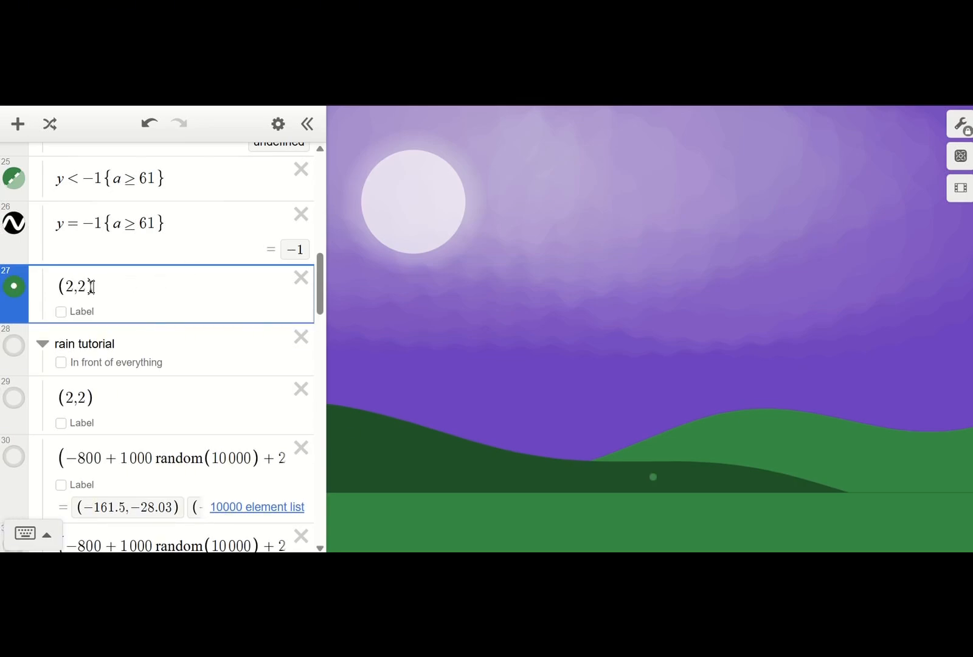
{"action": "type", "text": "0"}
Extend the new point's x-coordinate to 2 + random(50).
{"action": "left_click", "coordinate": [73, 286]}
{"action": "type", "text": "+ran"}
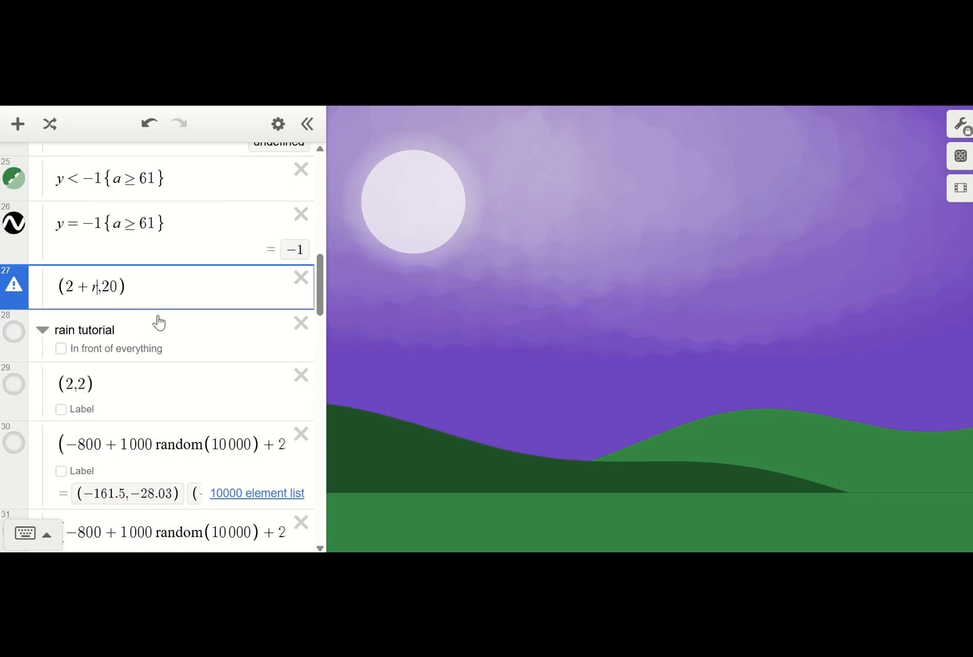
{"action": "type", "text": "dom("}
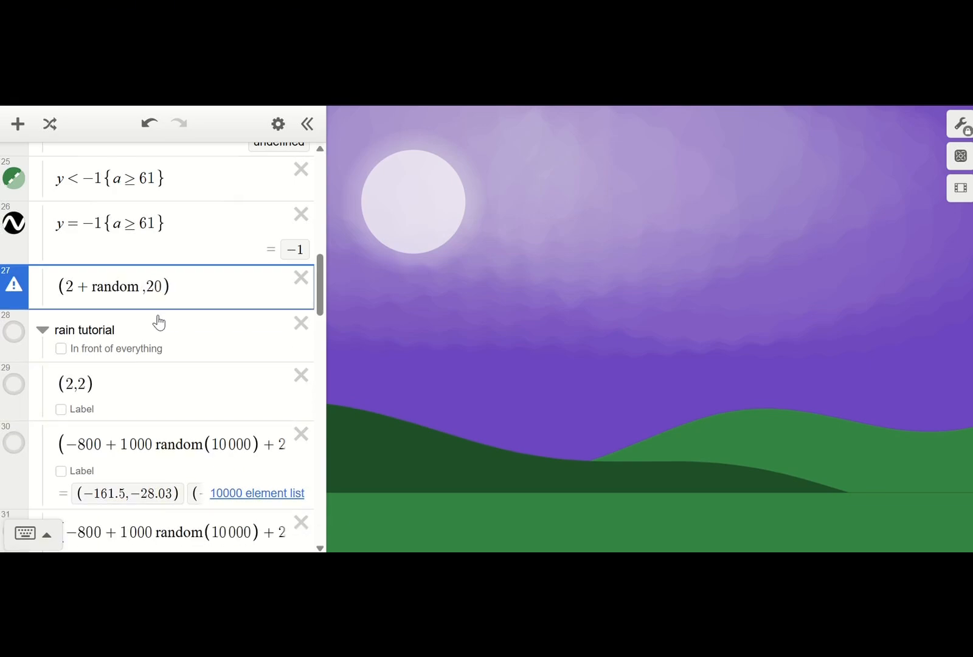
{"action": "type", "text": "50)"}
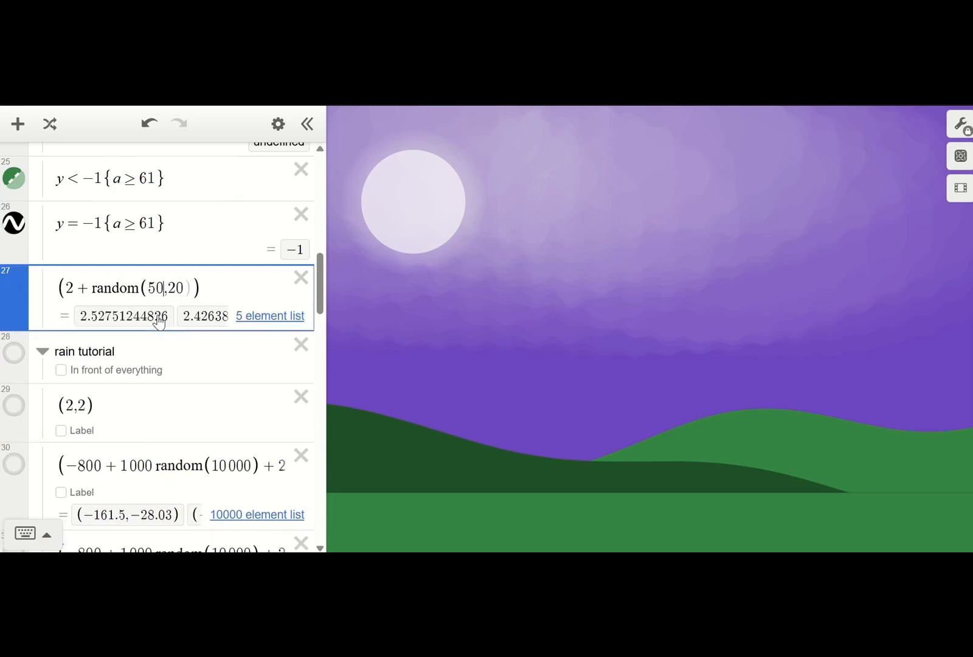
Multiply the random term by 40 so the point list reads (2 + 40 random(50),20).
{"action": "key", "text": "Left"}
{"action": "key", "text": "Left"}
{"action": "key", "text": "Left"}
{"action": "key", "text": "Left"}
{"action": "key", "text": "Left"}
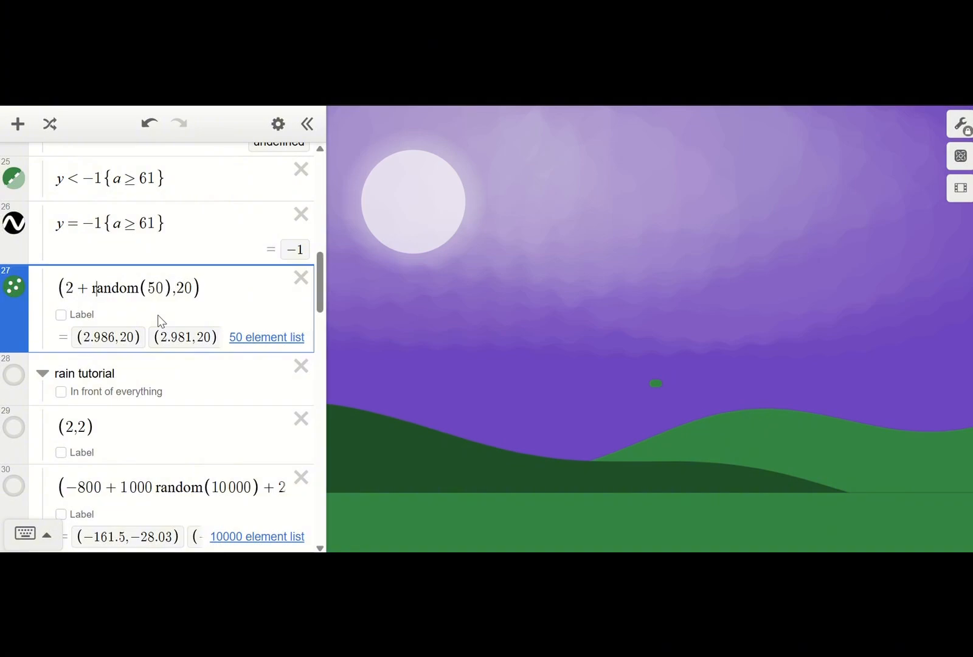
{"action": "type", "text": "2"}
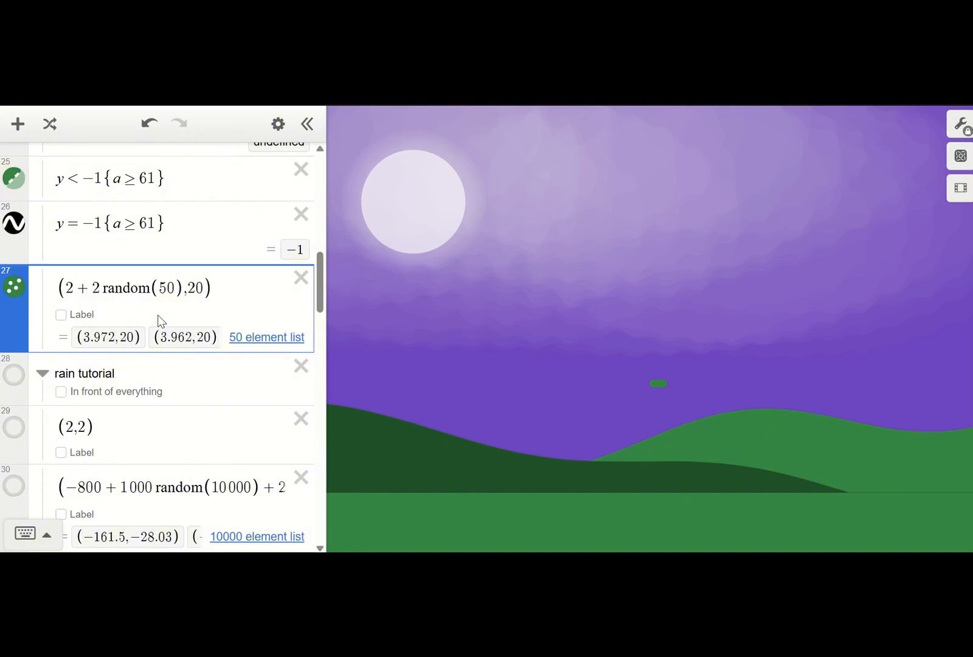
{"action": "type", "text": "0"}
{"action": "key", "text": "Left"}
{"action": "key", "text": "shift+Left"}
{"action": "type", "text": "4"}
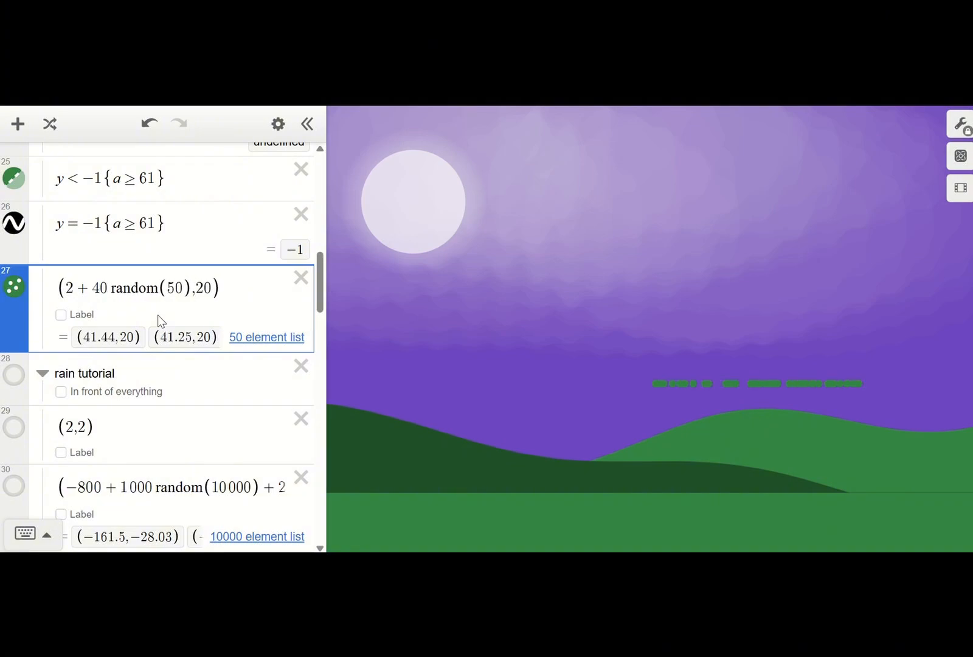
Change the random point list to (2 + 50 random(50),20 + 50 random(50)), so both coordinates are randomized.
{"action": "key", "text": "shift+Left"}
{"action": "type", "text": "5"}
{"action": "key", "text": "Right"}
{"action": "key", "text": "Right"}
{"action": "key", "text": "Right"}
{"action": "key", "text": "Right"}
{"action": "key", "text": "Right"}
{"action": "key", "text": "Right"}
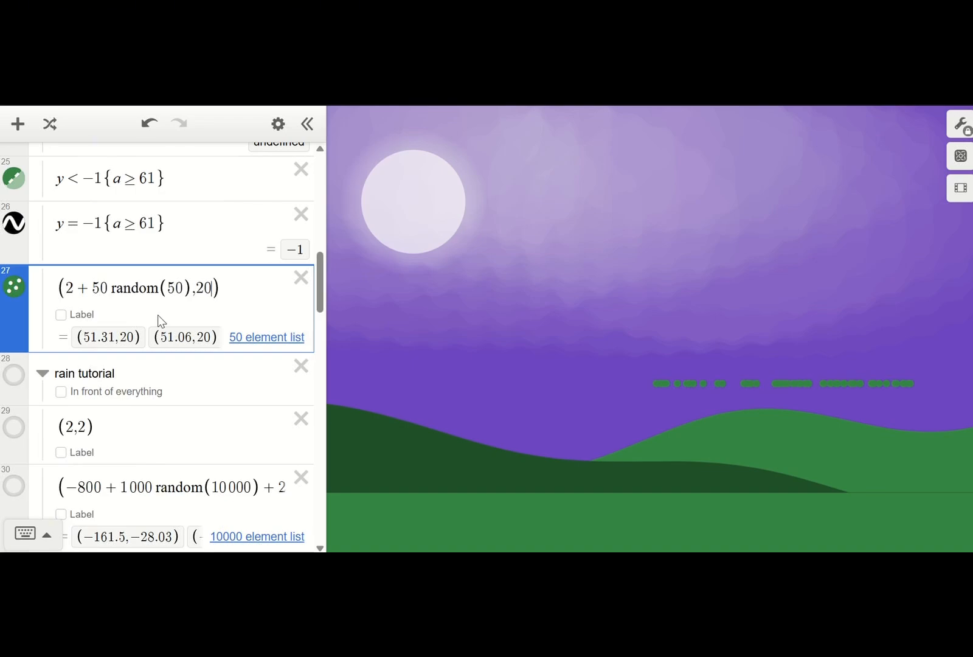
{"action": "type", "text": "+ 50 "}
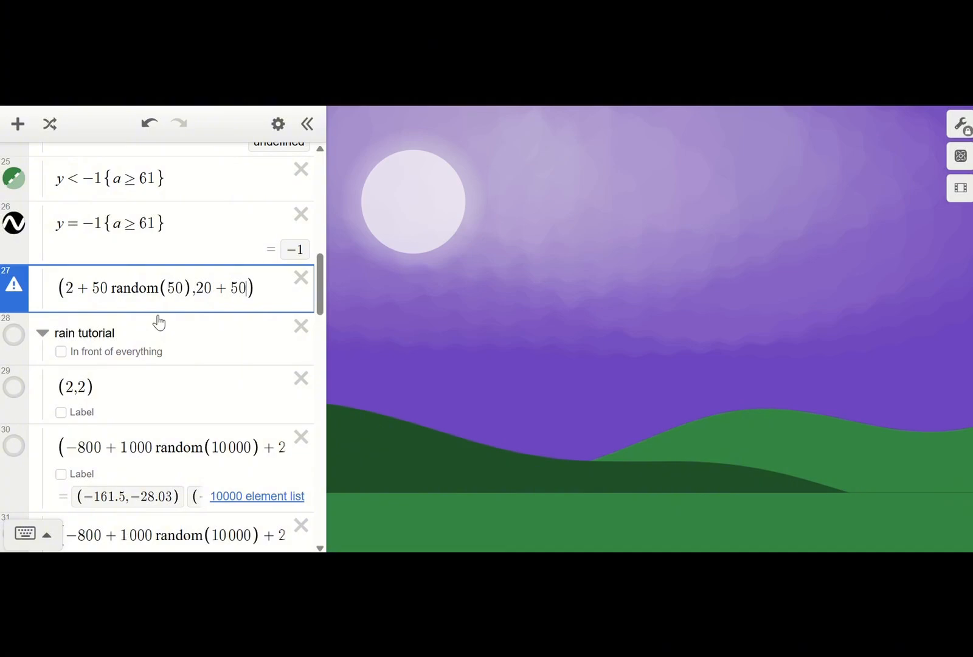
{"action": "type", "text": "random(50"}
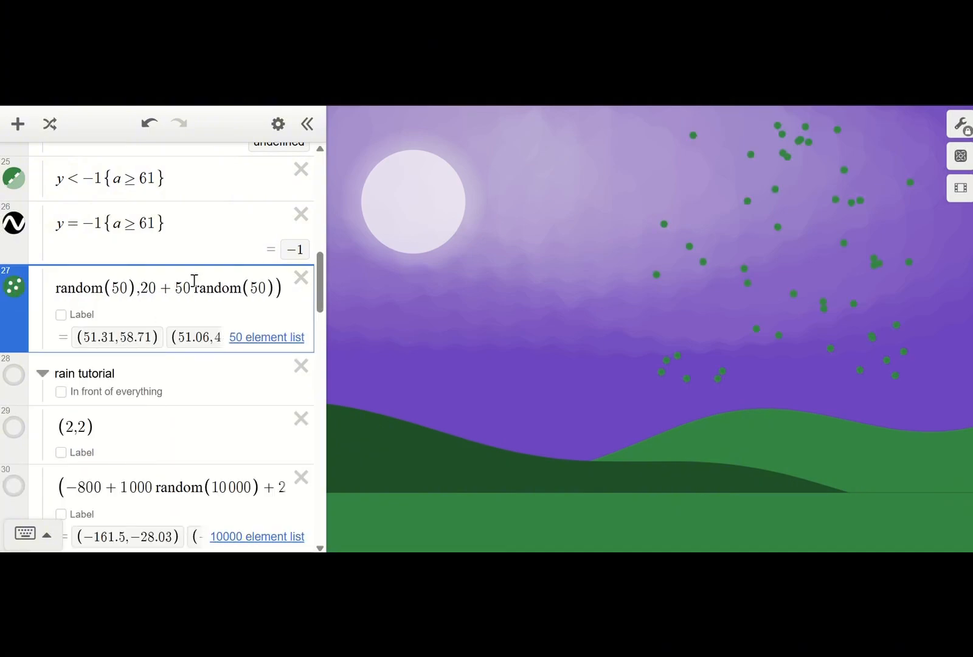
{"action": "left_click", "coordinate": [218, 243]}
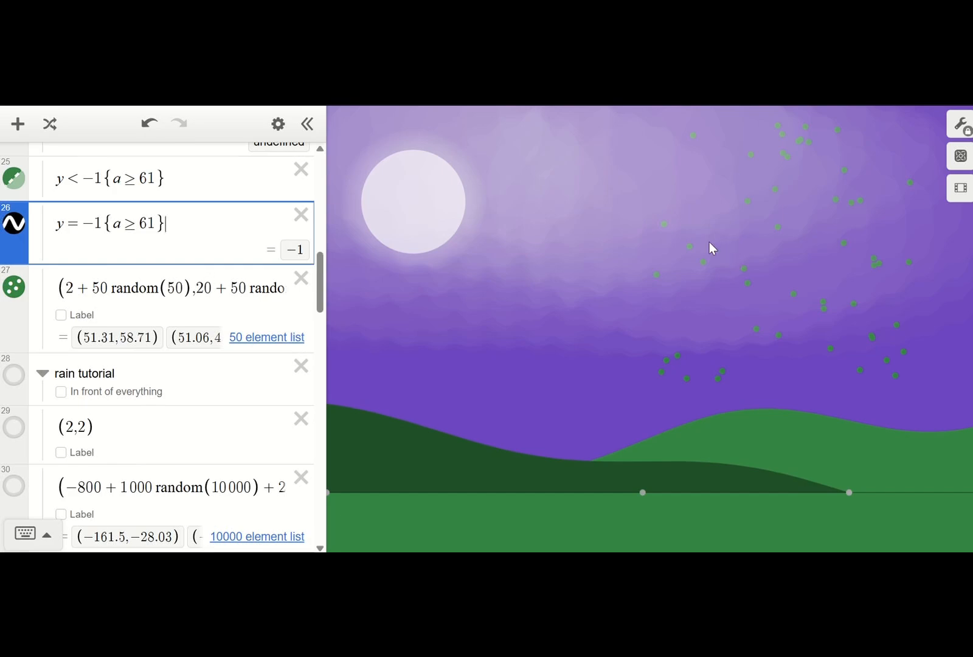
Hide the new random point list and show the rain tutorial folder's contents.
{"action": "left_click", "coordinate": [16, 295]}
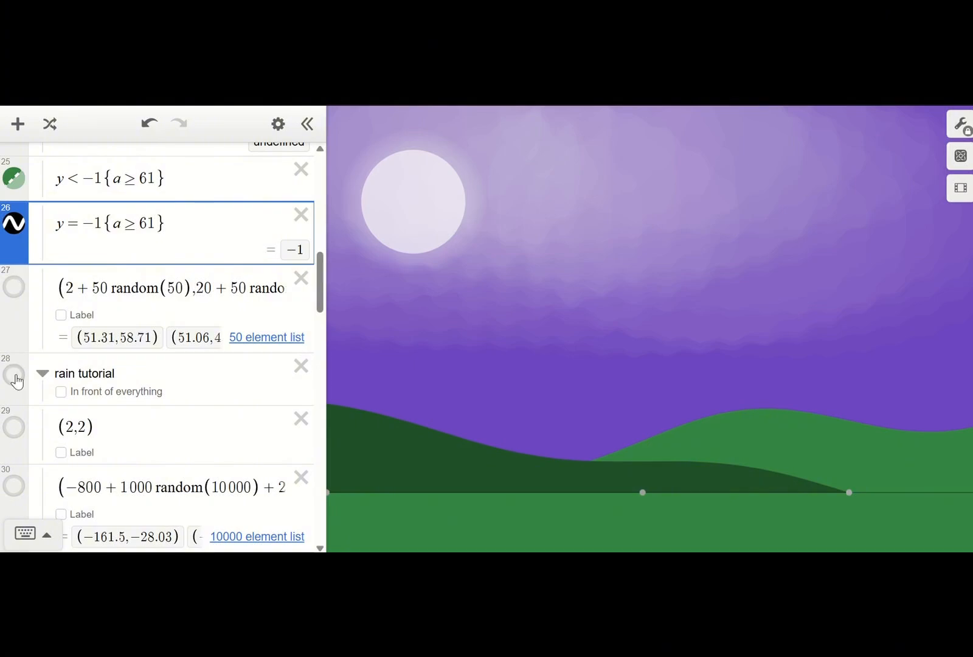
{"action": "scroll", "coordinate": [18, 365], "scroll_direction": "down", "scroll_amount": 1}
{"action": "left_click", "coordinate": [17, 334]}
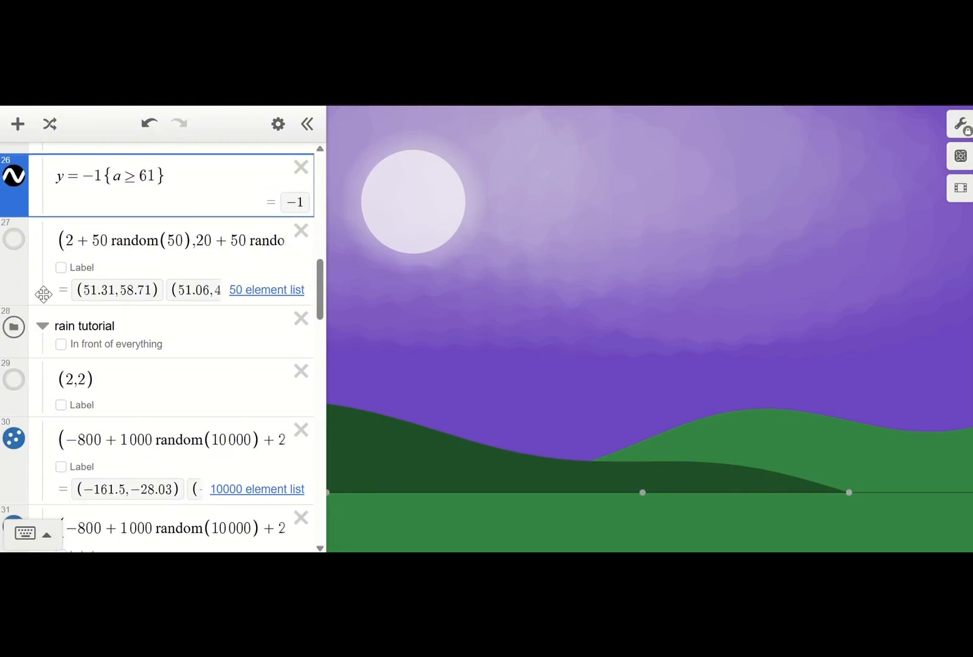
{"action": "scroll", "coordinate": [152, 392], "scroll_direction": "down", "scroll_amount": 1}
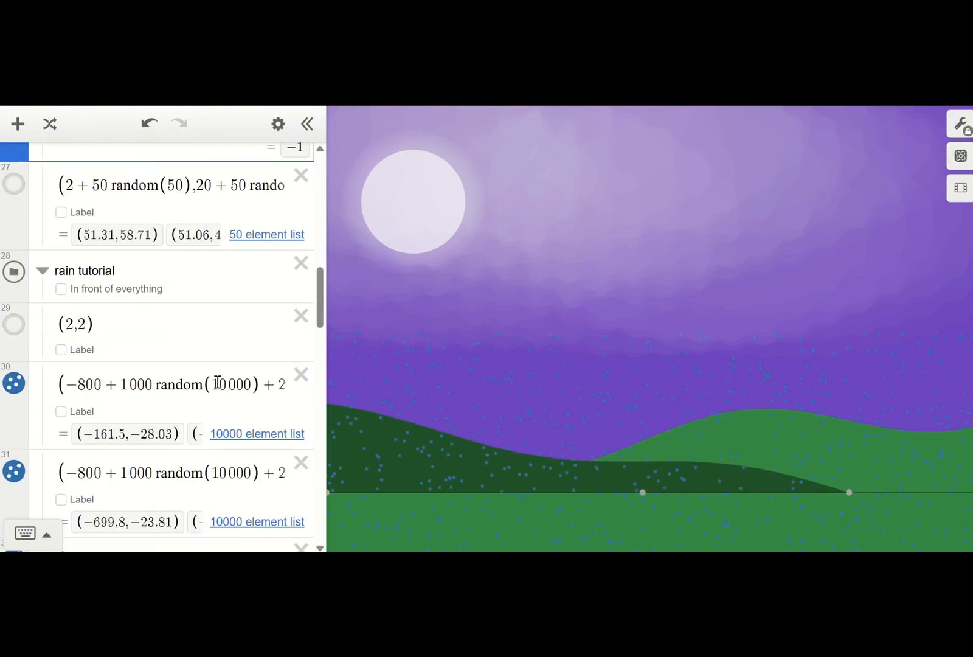
Examine the random terms for x and y in the rain tutorial folder's first 10000-point expression.
{"action": "double_click", "coordinate": [144, 385]}
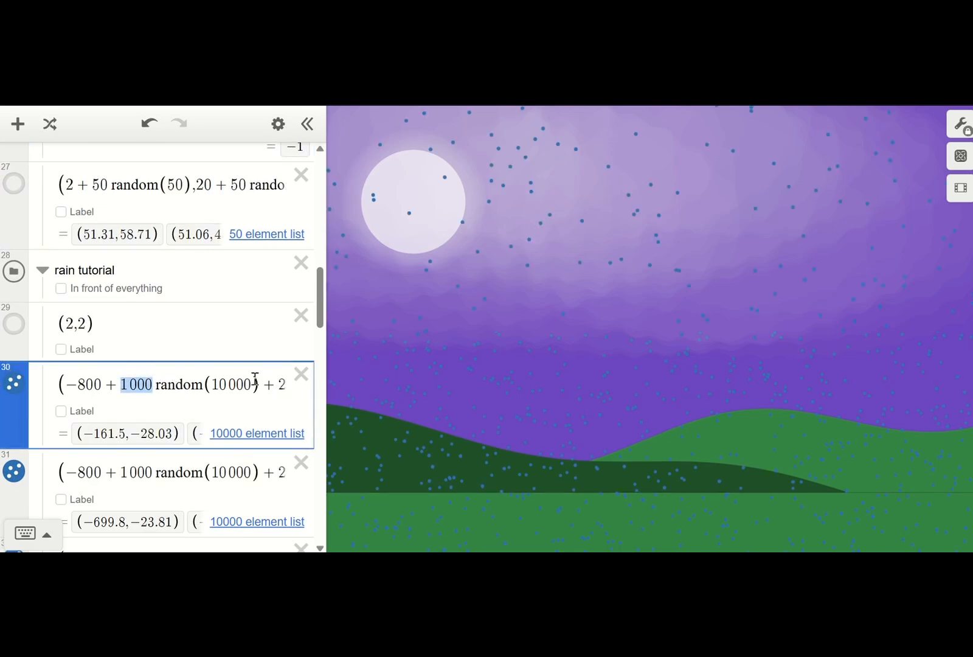
{"action": "left_click_drag", "start_coordinate": [244, 384], "coordinate": [262, 402]}
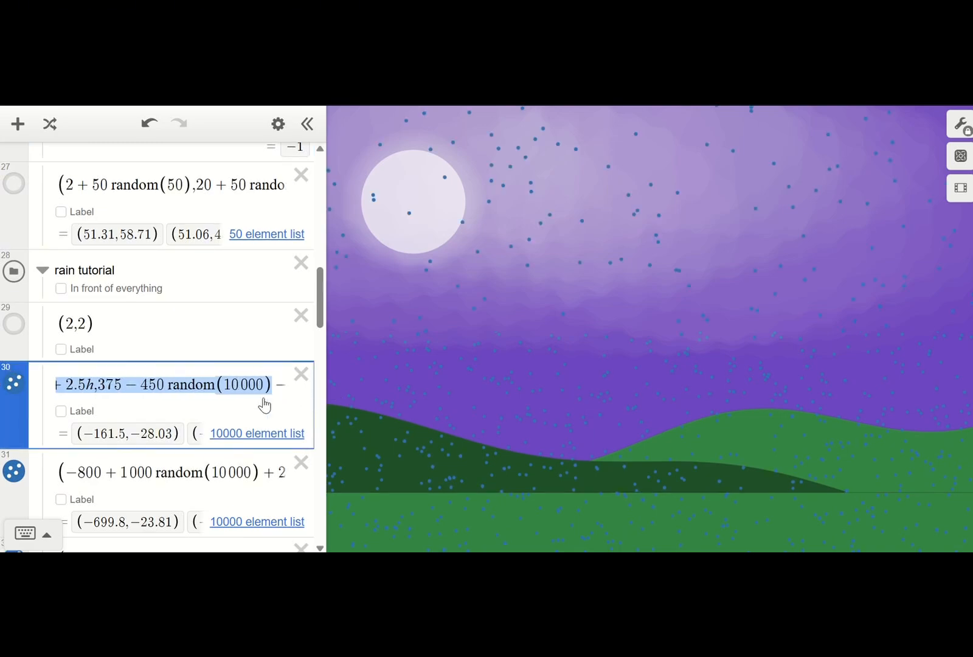
{"action": "left_click", "coordinate": [163, 384]}
{"action": "left_click_drag", "start_coordinate": [163, 385], "coordinate": [207, 374]}
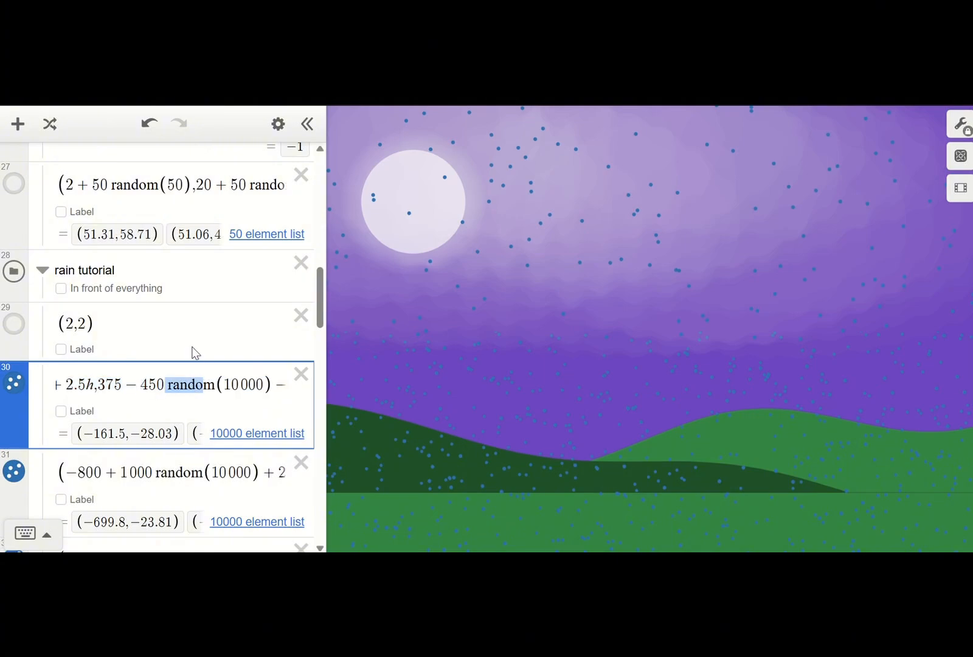
{"action": "left_click", "coordinate": [186, 317]}
Set the h slider to 3 to shift the rain points.
{"action": "scroll", "coordinate": [182, 350], "scroll_direction": "down", "scroll_amount": 2}
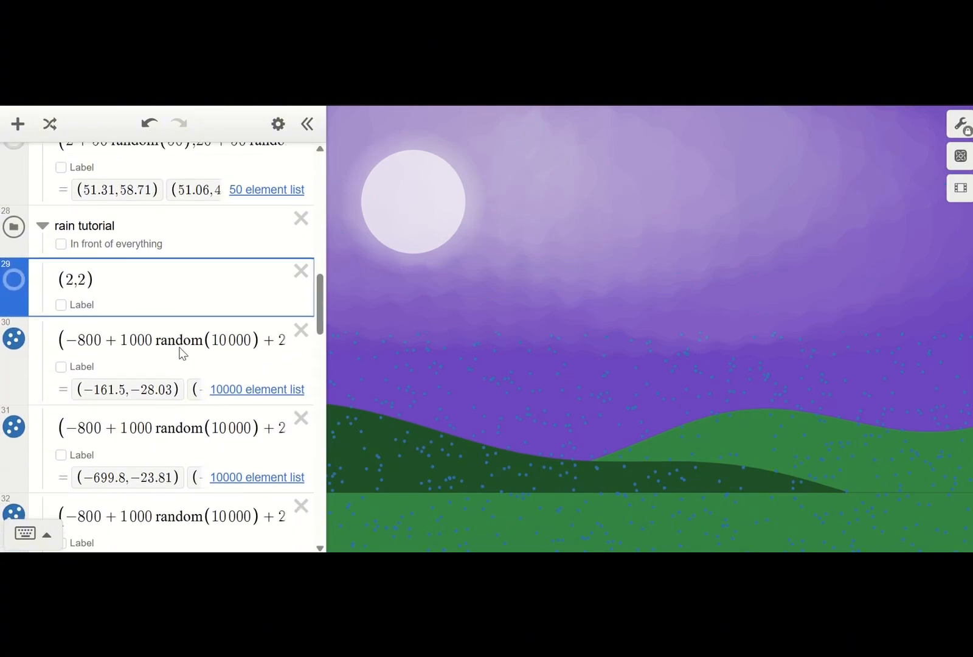
{"action": "scroll", "coordinate": [181, 349], "scroll_direction": "down", "scroll_amount": 5}
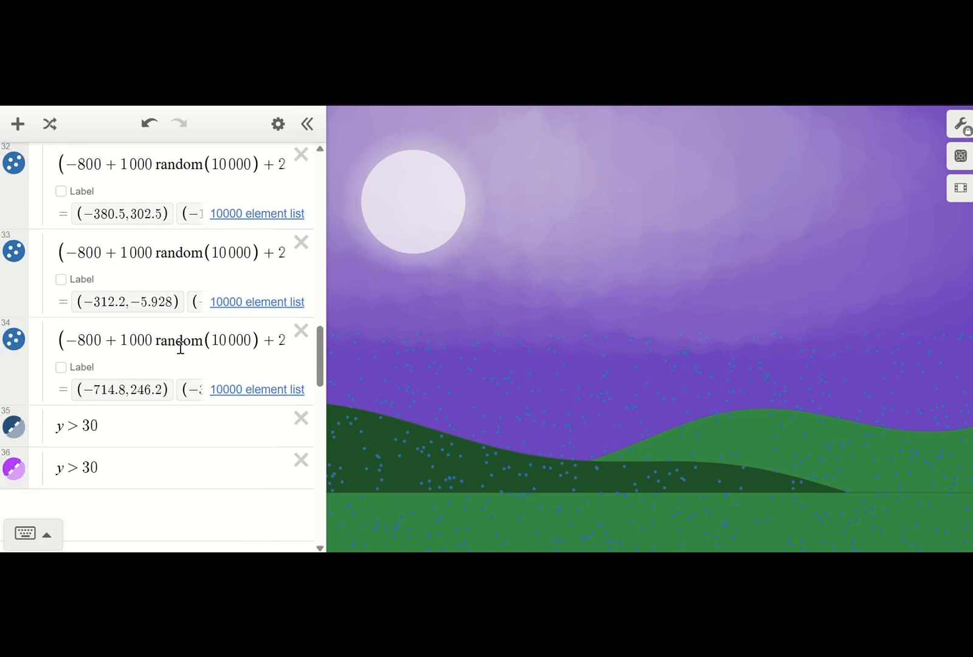
{"action": "scroll", "coordinate": [180, 352], "scroll_direction": "down", "scroll_amount": 7}
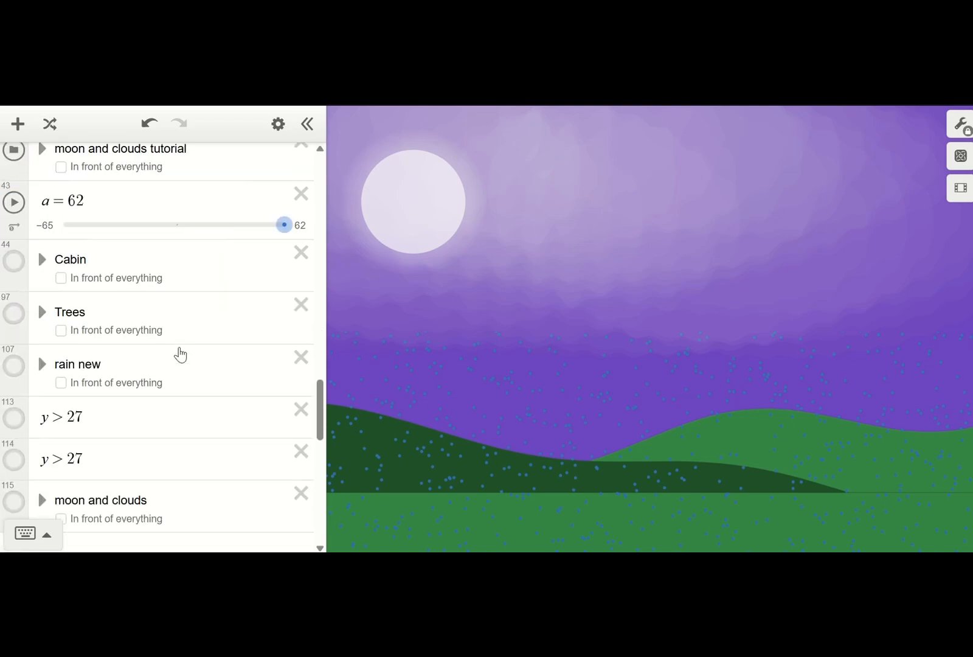
{"action": "scroll", "coordinate": [181, 348], "scroll_direction": "down", "scroll_amount": 2}
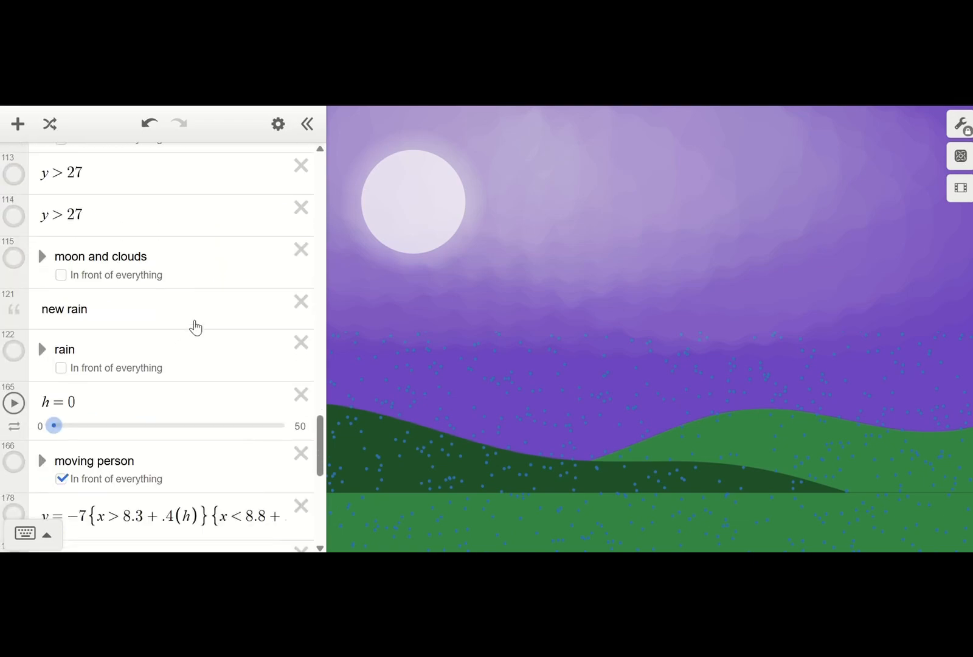
{"action": "mouse_move", "coordinate": [55, 426]}
{"action": "left_mouse_down"}
{"action": "mouse_move", "coordinate": [286, 425]}
{"action": "mouse_move", "coordinate": [55, 429]}
{"action": "mouse_move", "coordinate": [62, 427]}
{"action": "left_mouse_up"}
{"action": "scroll", "coordinate": [126, 377], "scroll_direction": "up", "scroll_amount": 15}
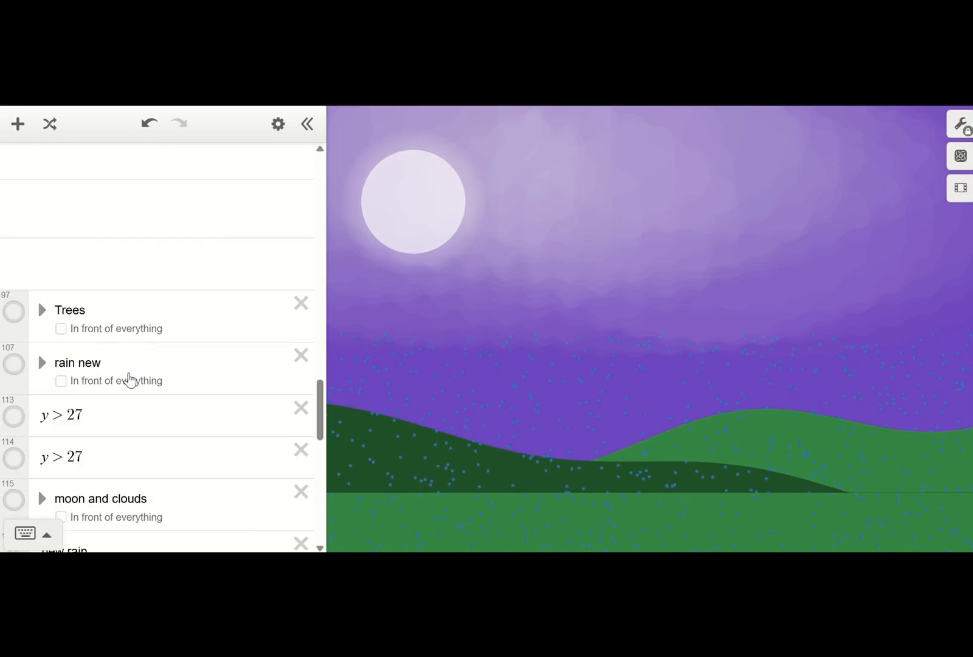
Hide the five random rain point lists in the rain tutorial folder one after another.
{"action": "scroll", "coordinate": [129, 373], "scroll_direction": "up", "scroll_amount": 4}
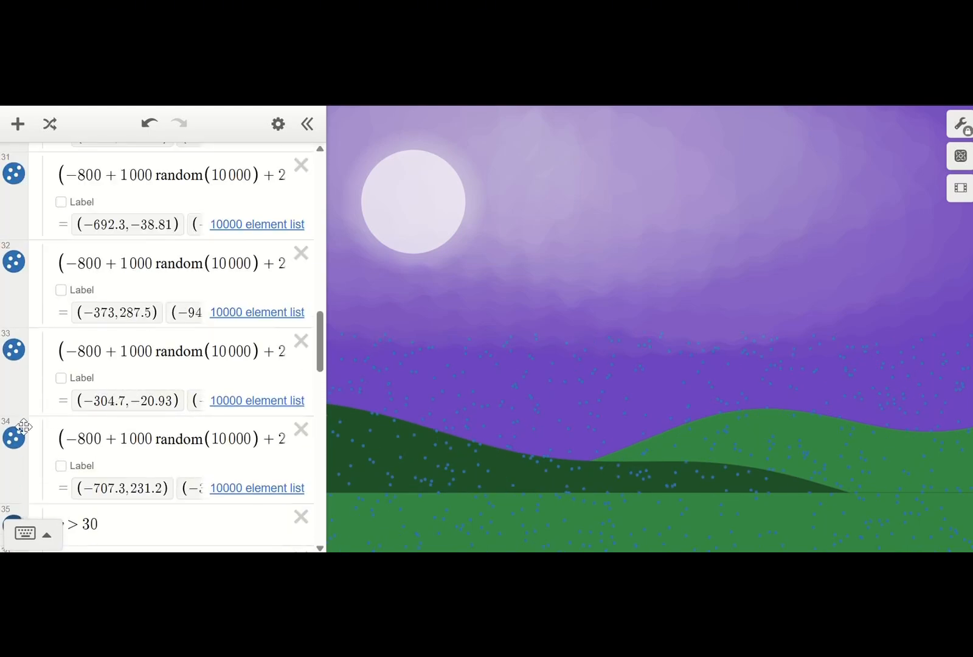
{"action": "left_click", "coordinate": [13, 437]}
{"action": "left_click", "coordinate": [13, 349]}
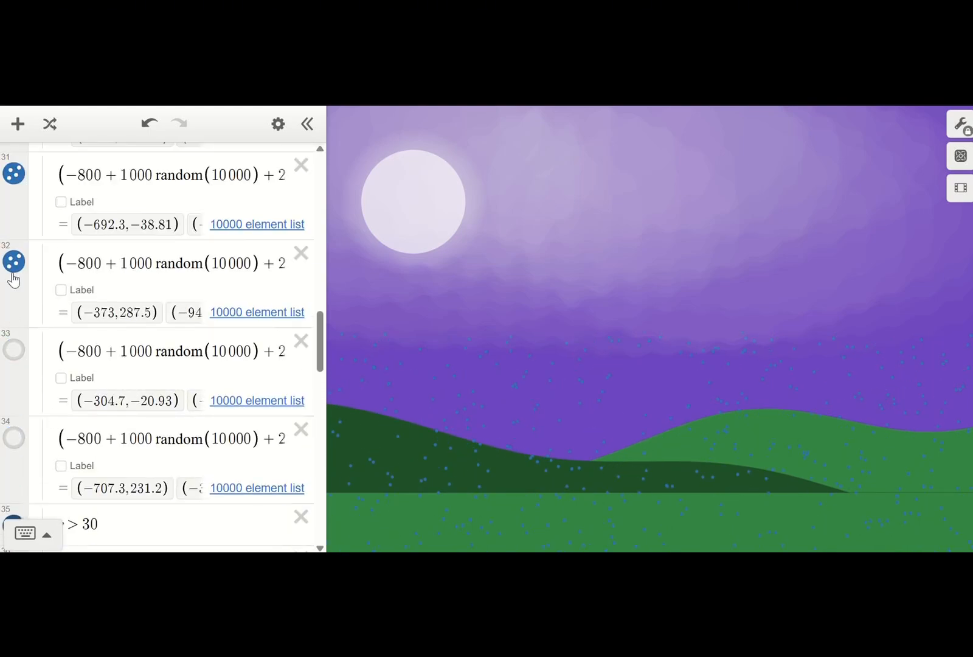
{"action": "left_click", "coordinate": [13, 262]}
{"action": "scroll", "coordinate": [15, 258], "scroll_direction": "up", "scroll_amount": 1}
{"action": "left_click", "coordinate": [14, 261]}
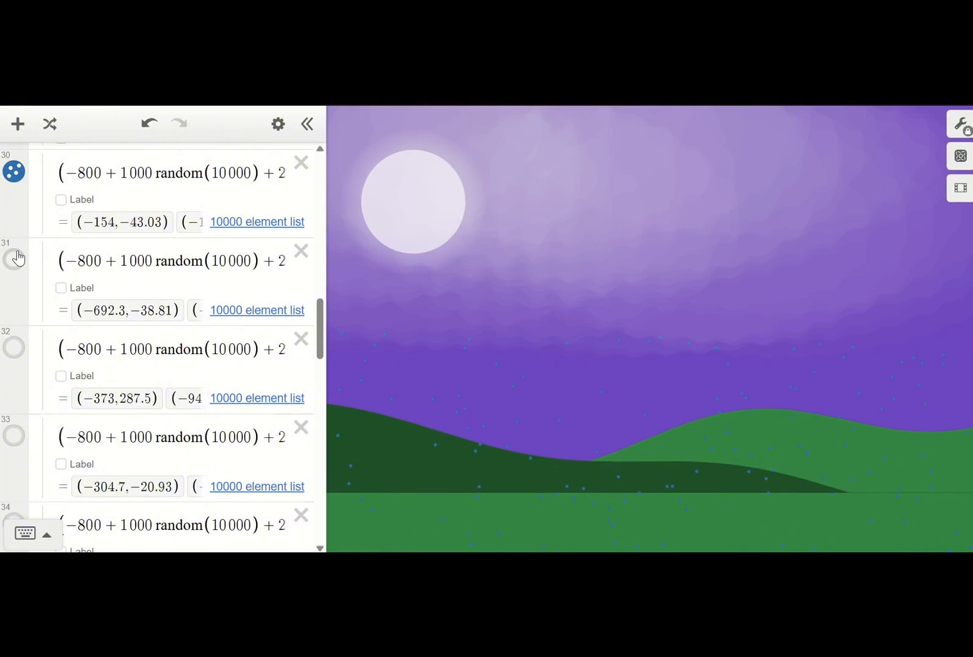
{"action": "scroll", "coordinate": [25, 295], "scroll_direction": "up", "scroll_amount": 1}
{"action": "scroll", "coordinate": [25, 270], "scroll_direction": "up", "scroll_amount": 1}
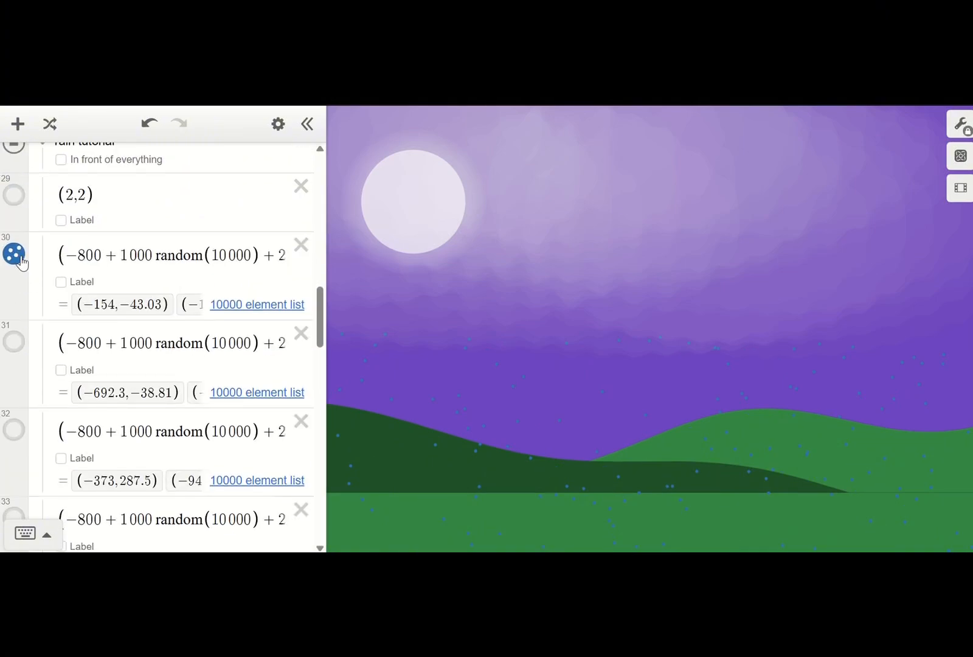
{"action": "left_click", "coordinate": [15, 254]}
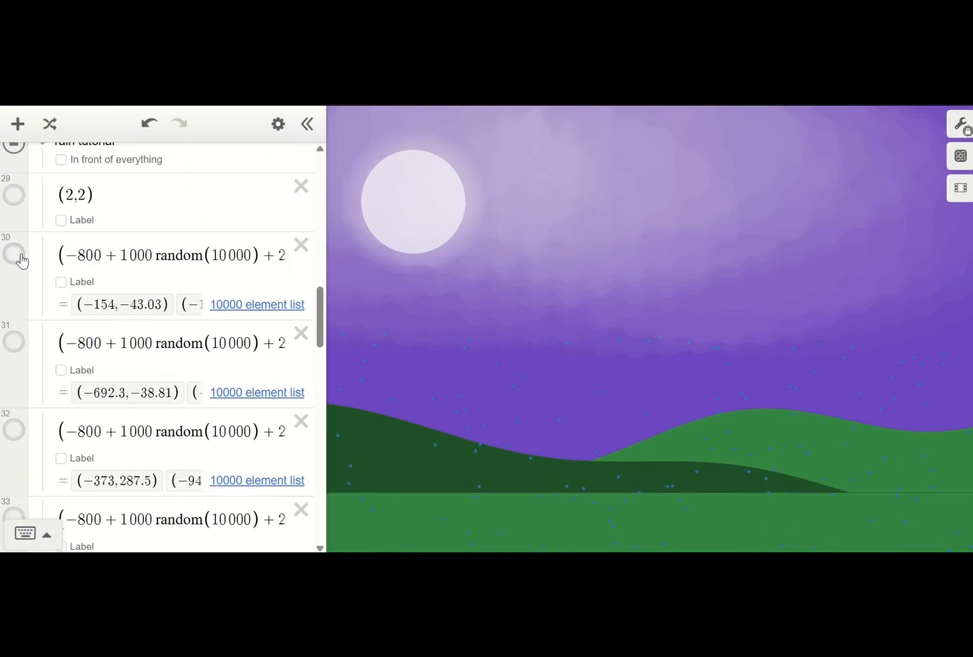
Show all five random rain point lists in the rain tutorial folder again.
{"action": "left_click", "coordinate": [14, 341]}
{"action": "left_click", "coordinate": [17, 437]}
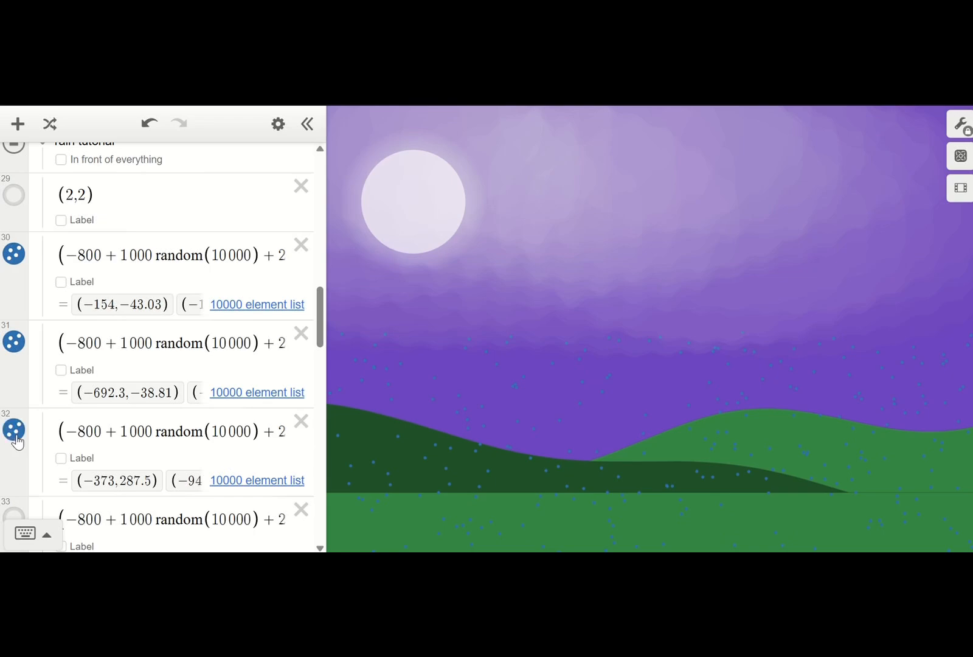
{"action": "scroll", "coordinate": [16, 450], "scroll_direction": "down", "scroll_amount": 1}
{"action": "left_click", "coordinate": [14, 471]}
{"action": "scroll", "coordinate": [13, 474], "scroll_direction": "down", "scroll_amount": 2}
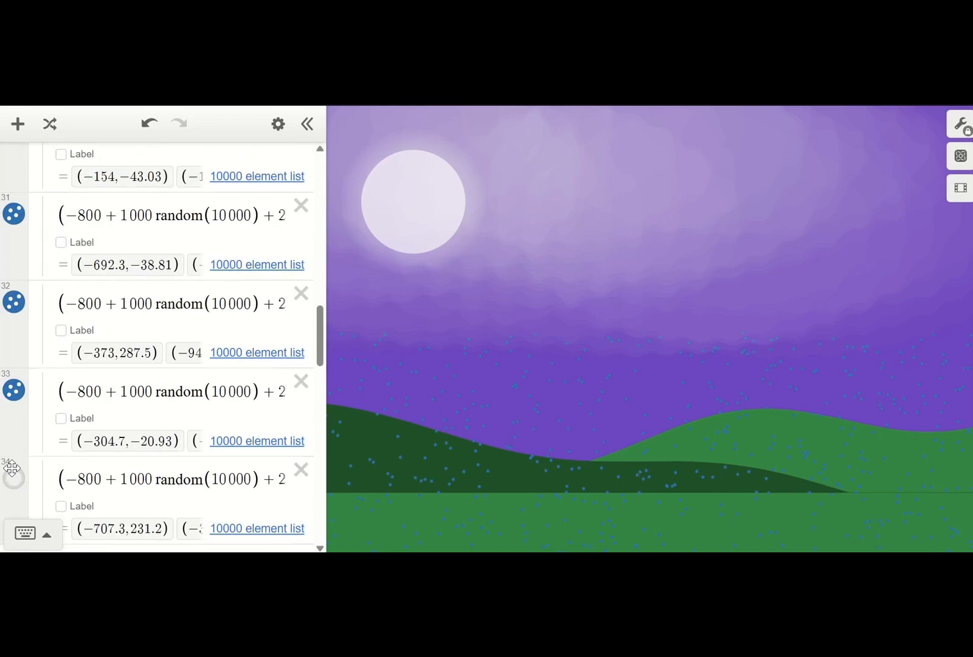
{"action": "left_click", "coordinate": [12, 473]}
{"action": "scroll", "coordinate": [12, 480], "scroll_direction": "down", "scroll_amount": 1}
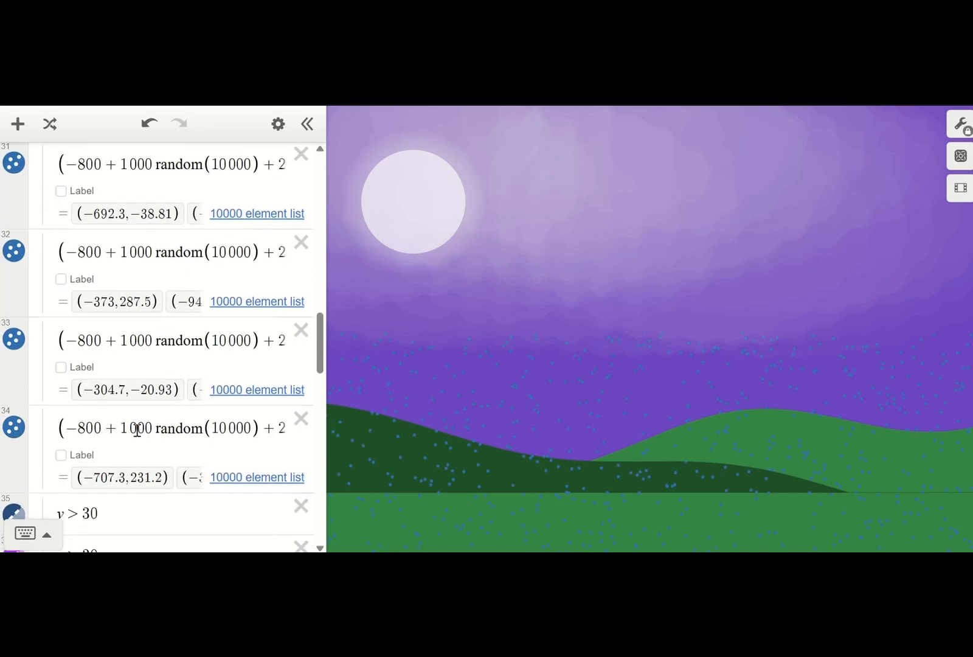
Set the h slider to 15.4 to move the rain points further.
{"action": "scroll", "coordinate": [134, 429], "scroll_direction": "down", "scroll_amount": 1}
{"action": "scroll", "coordinate": [135, 430], "scroll_direction": "up", "scroll_amount": 1}
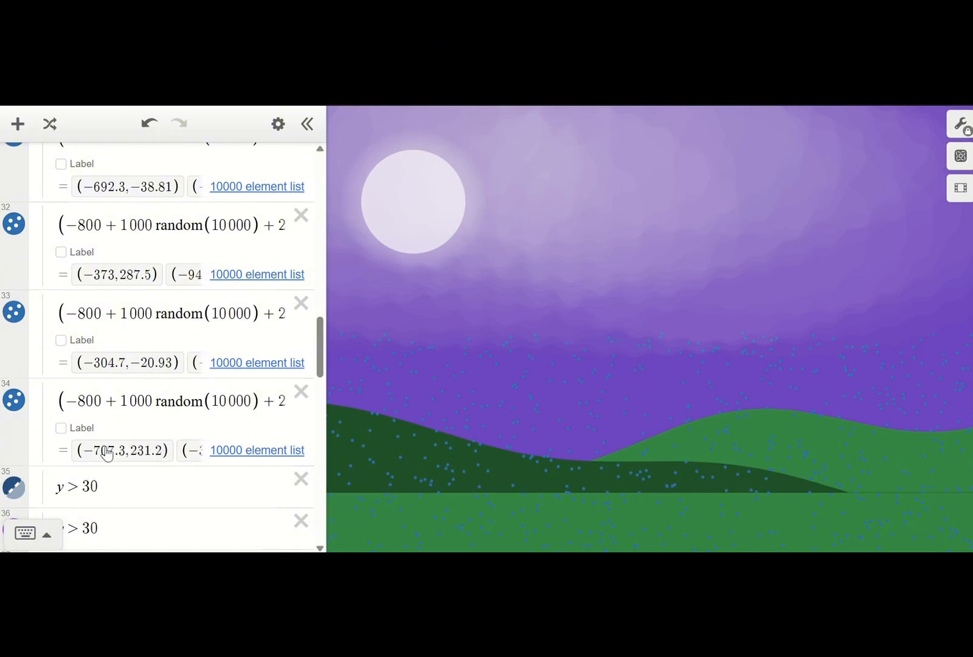
{"action": "scroll", "coordinate": [105, 411], "scroll_direction": "down", "scroll_amount": 1}
{"action": "scroll", "coordinate": [106, 417], "scroll_direction": "down", "scroll_amount": 1}
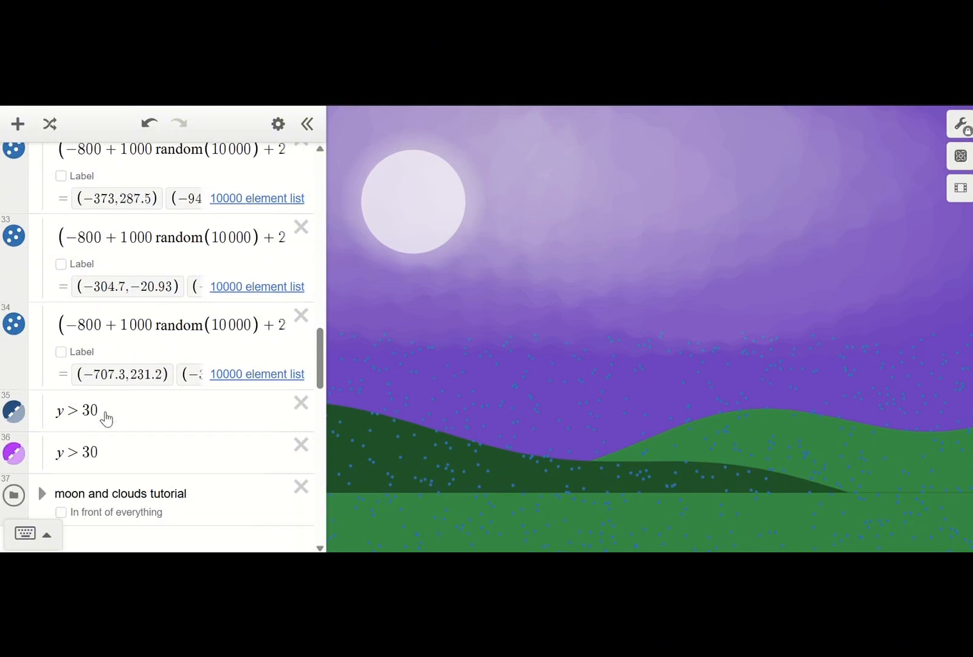
{"action": "scroll", "coordinate": [106, 418], "scroll_direction": "down", "scroll_amount": 8}
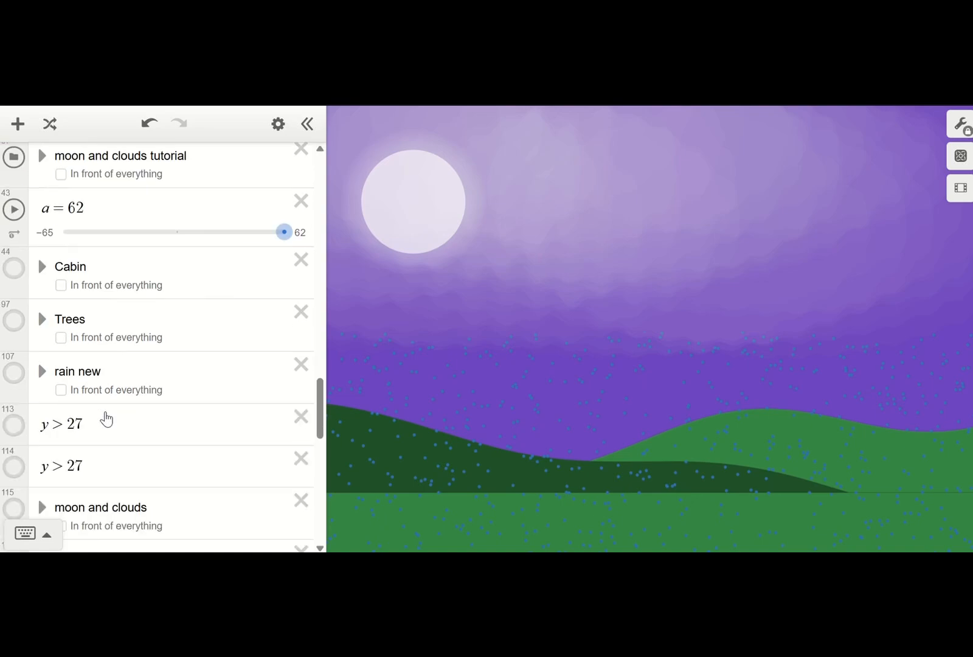
{"action": "scroll", "coordinate": [106, 420], "scroll_direction": "down", "scroll_amount": 5}
{"action": "scroll", "coordinate": [112, 457], "scroll_direction": "down", "scroll_amount": 1}
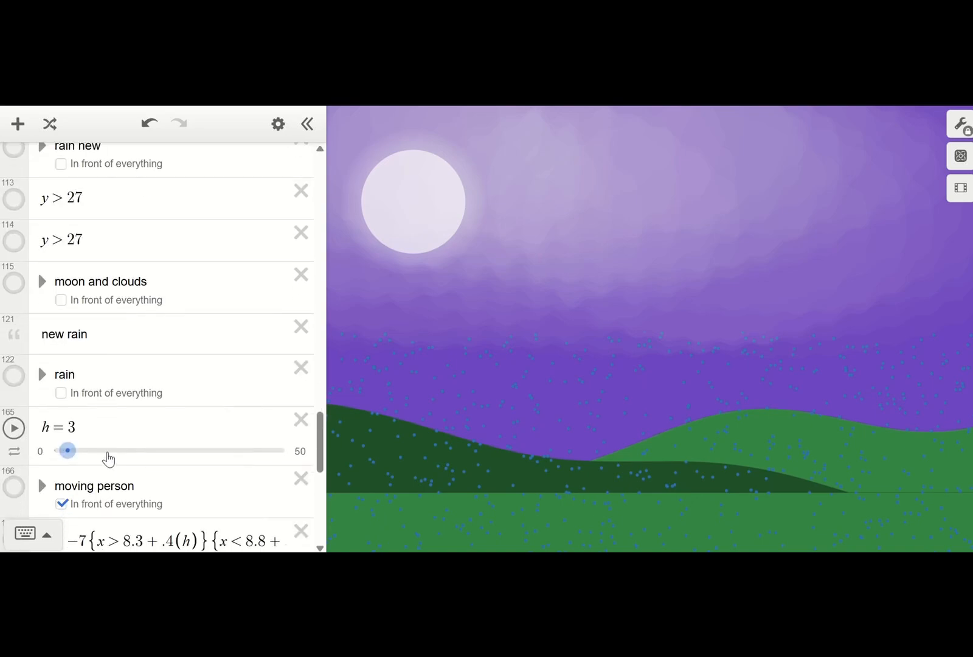
{"action": "left_click_drag", "start_coordinate": [74, 455], "coordinate": [125, 456]}
Examine the area each of the two y > 30 inequalities below the rain point lists covers by selecting them in turn.
{"action": "scroll", "coordinate": [144, 413], "scroll_direction": "up", "scroll_amount": 5}
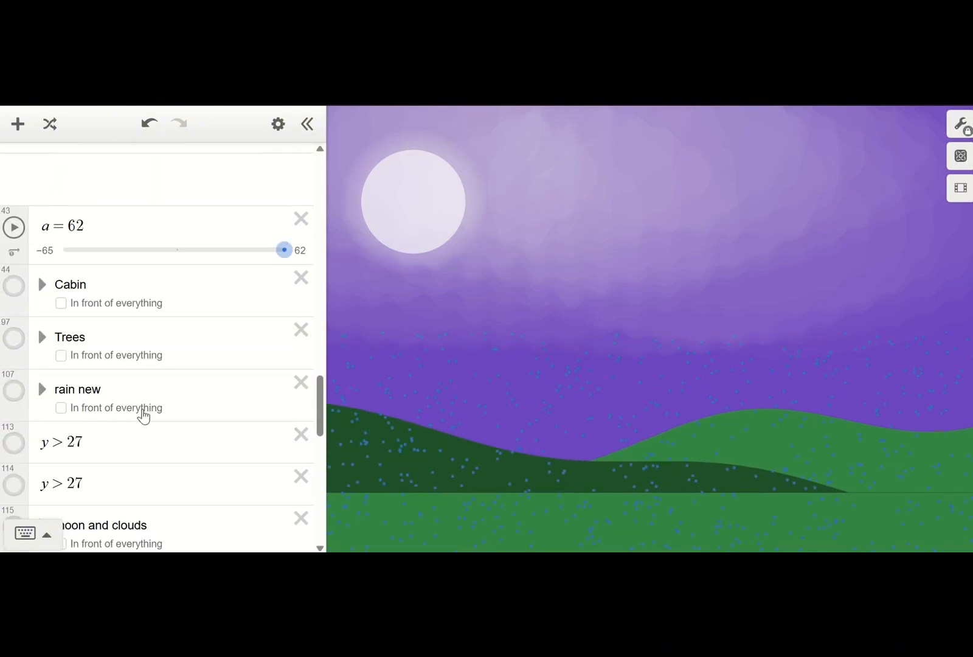
{"action": "scroll", "coordinate": [144, 416], "scroll_direction": "up", "scroll_amount": 6}
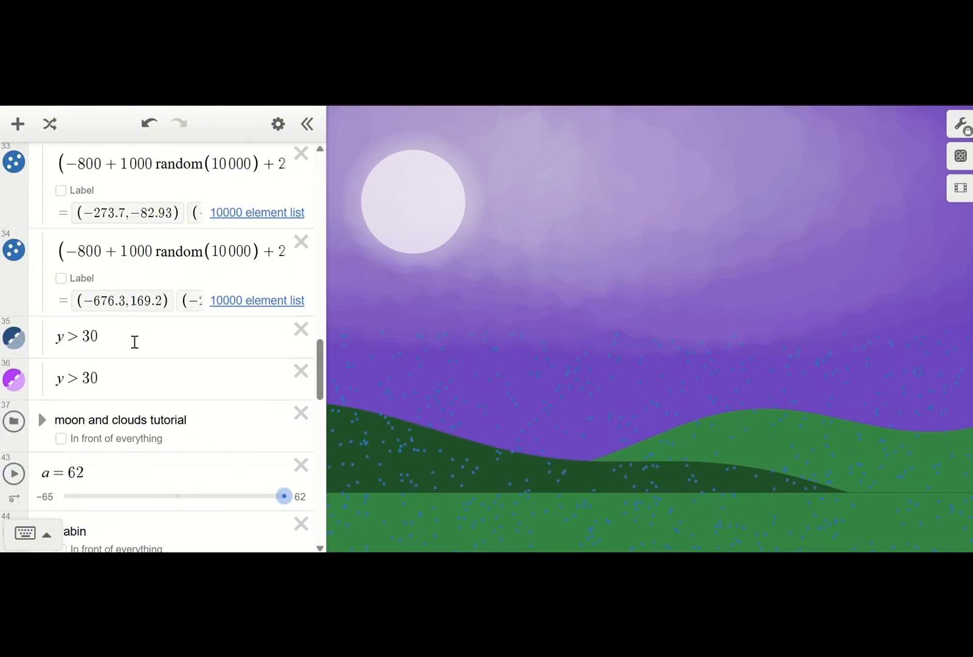
{"action": "left_click", "coordinate": [135, 341]}
{"action": "left_click", "coordinate": [126, 369]}
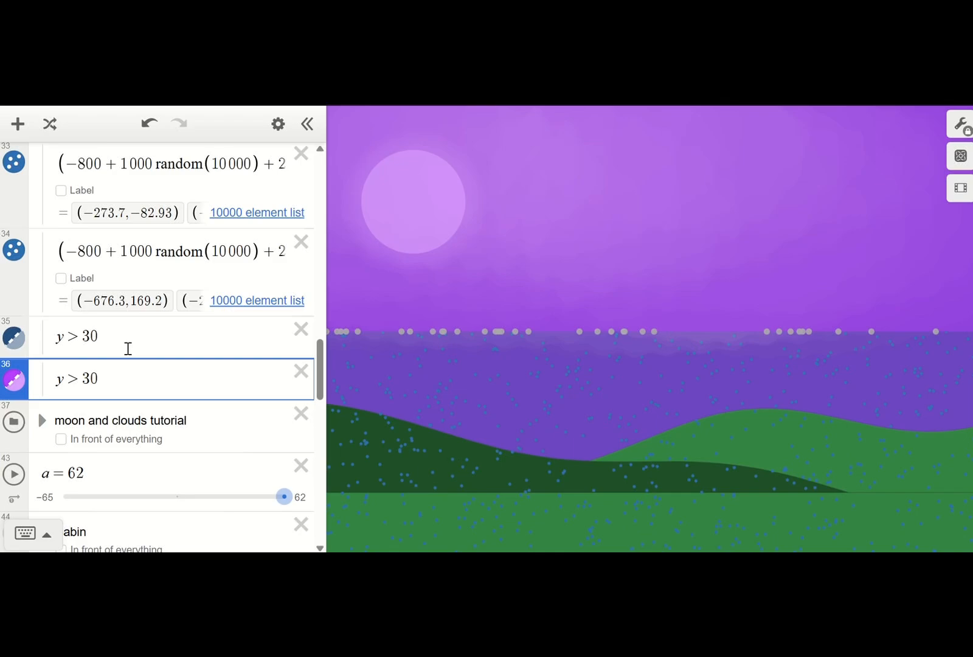
{"action": "left_click", "coordinate": [128, 348]}
{"action": "left_click", "coordinate": [122, 374]}
{"action": "left_click", "coordinate": [201, 418]}
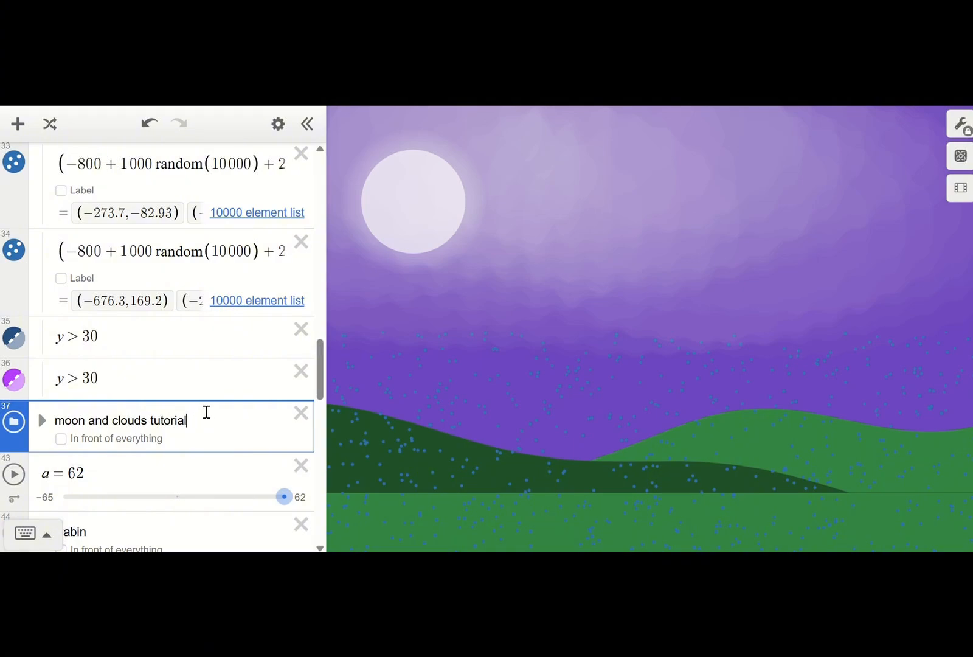
{"action": "left_click", "coordinate": [142, 373]}
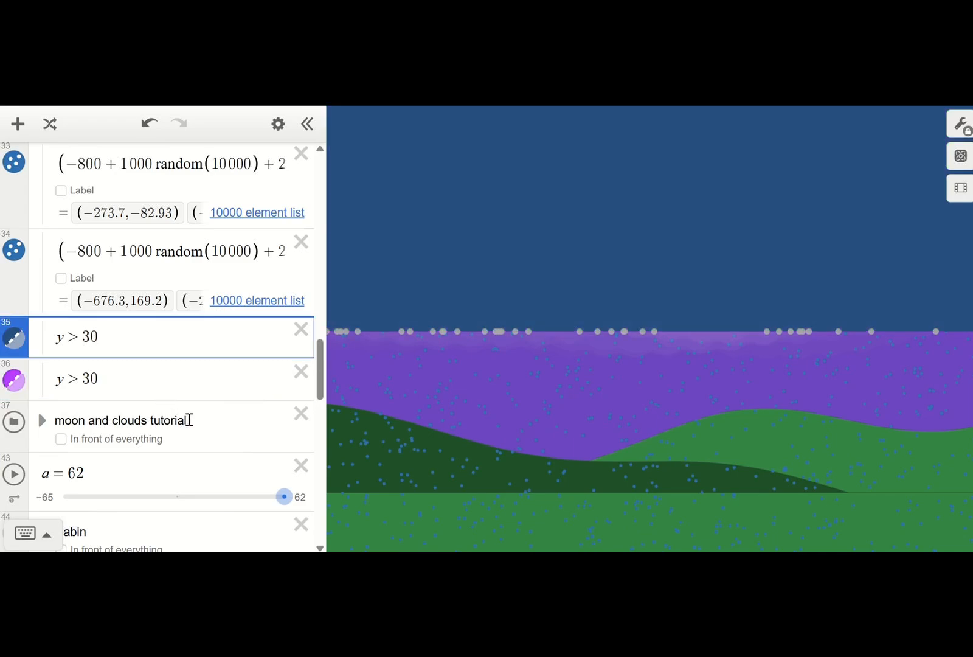
{"action": "left_click", "coordinate": [201, 421]}
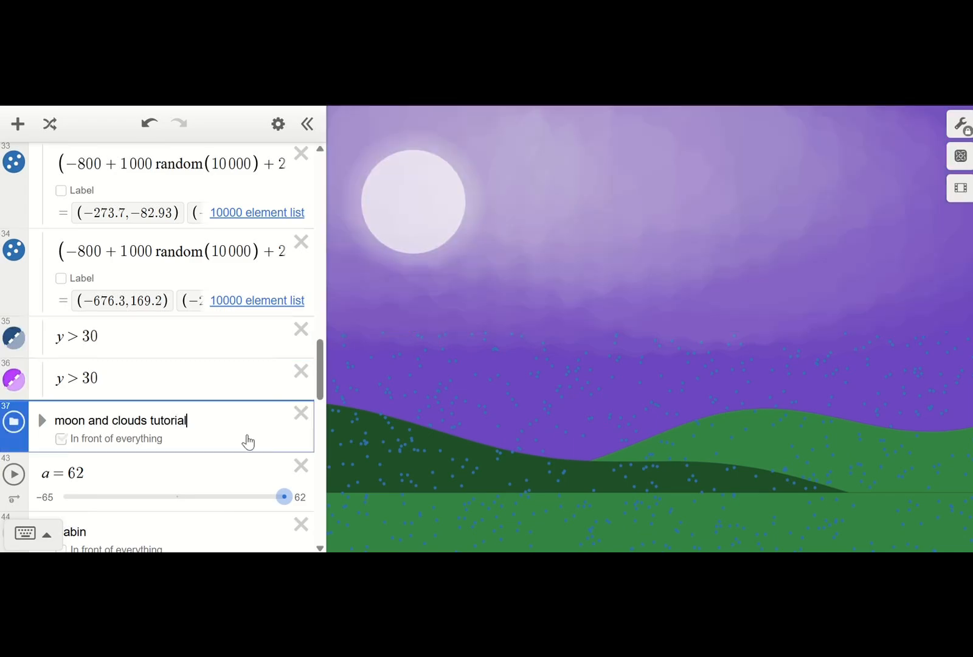
Start the animation of the h slider so the rain moves continuously.
{"action": "scroll", "coordinate": [195, 448], "scroll_direction": "down", "scroll_amount": 4}
{"action": "scroll", "coordinate": [197, 449], "scroll_direction": "down", "scroll_amount": 10}
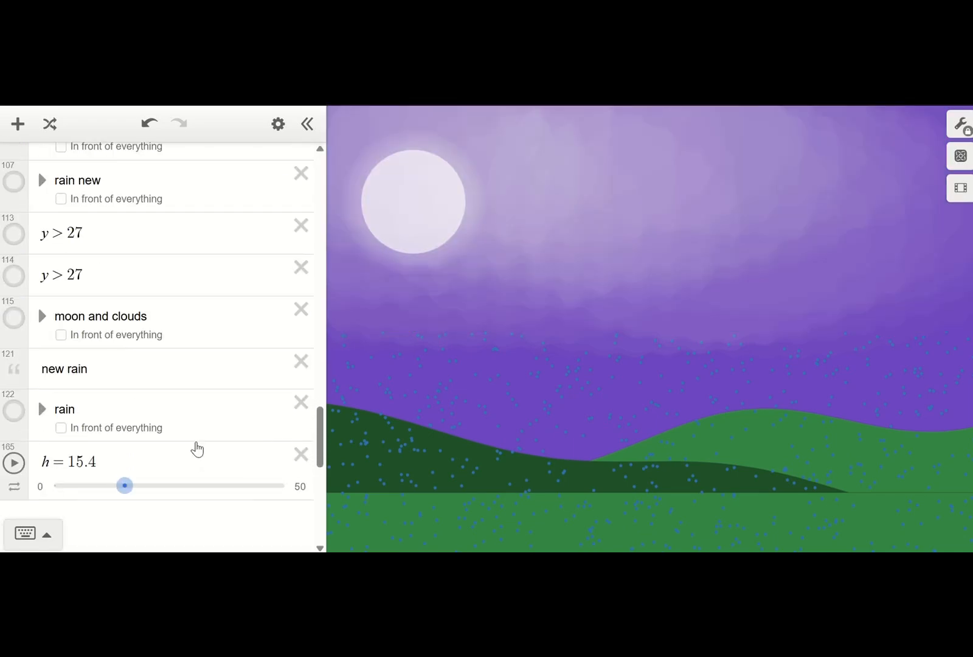
{"action": "left_click_drag", "start_coordinate": [131, 395], "coordinate": [15, 374]}
{"action": "left_click", "coordinate": [21, 377]}
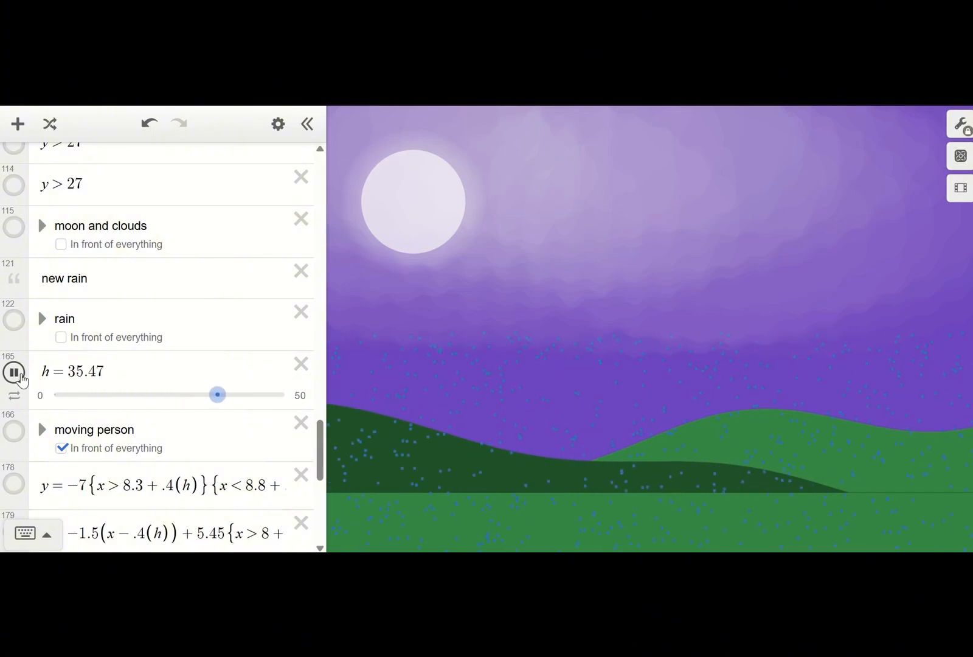
Stop the animation of the h slider and reset h to 0.
{"action": "left_click", "coordinate": [14, 372]}
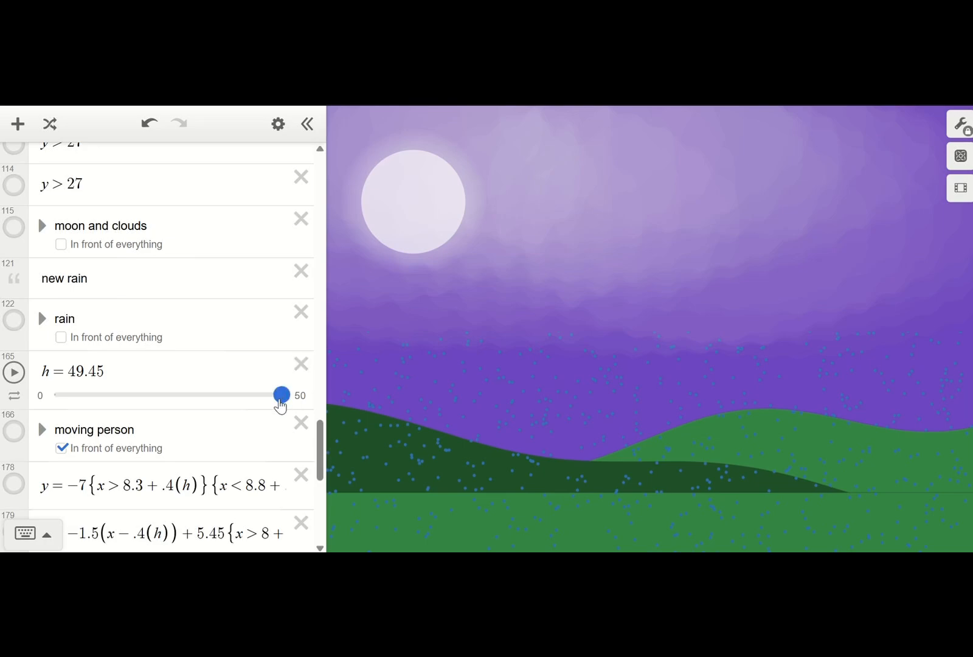
{"action": "left_click_drag", "start_coordinate": [282, 395], "coordinate": [54, 398]}
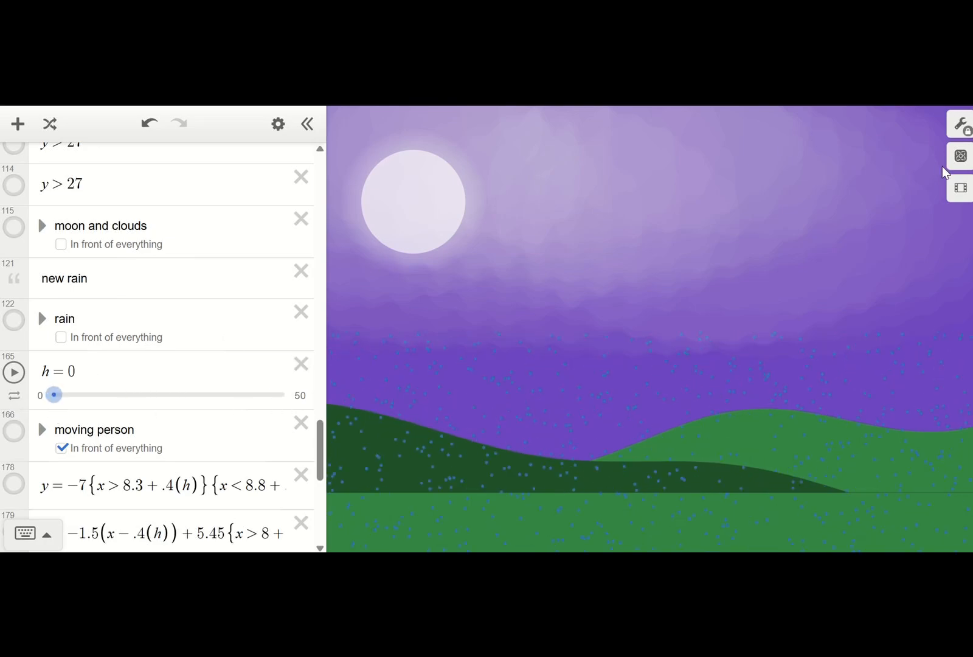
Delete all previously captured frames and start a slider capture of h from 0 to 50 with step .25.
{"action": "left_click", "coordinate": [952, 187]}
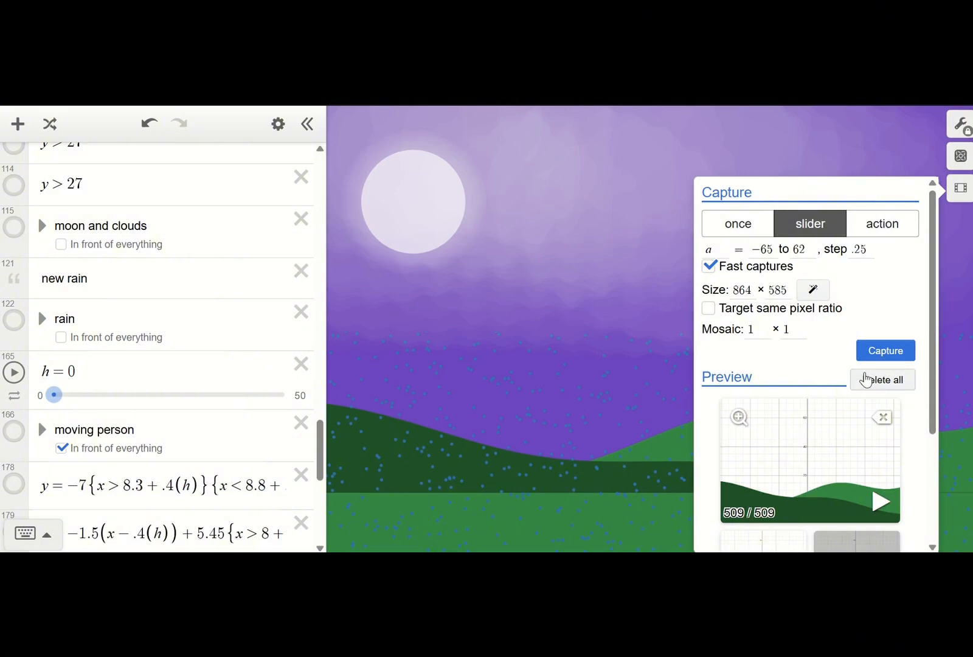
{"action": "left_click", "coordinate": [866, 382]}
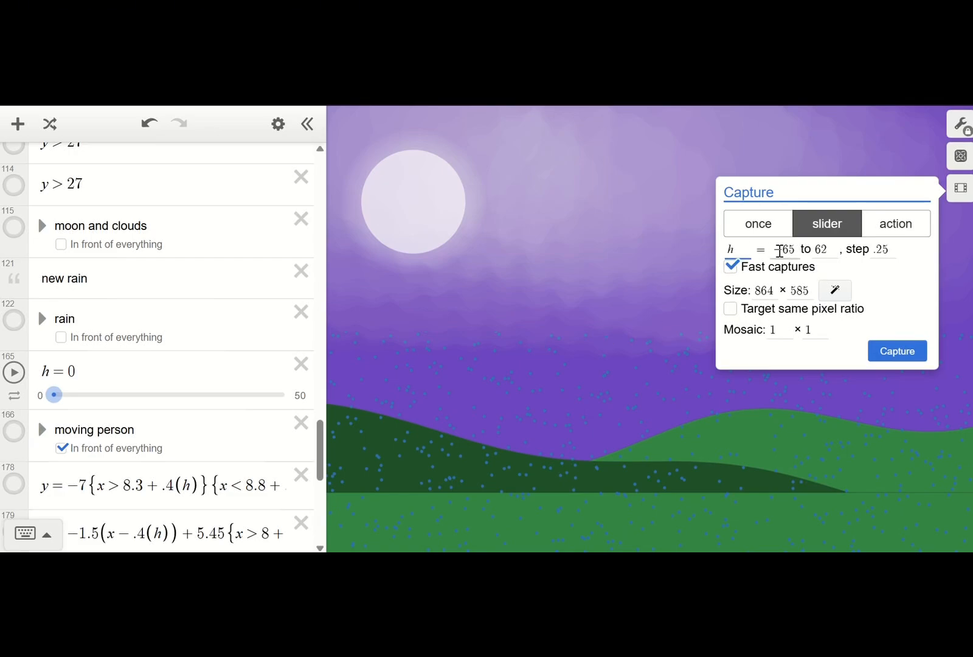
{"action": "left_click", "coordinate": [780, 250]}
{"action": "double_click", "coordinate": [780, 250]}
{"action": "type", "text": "0"}
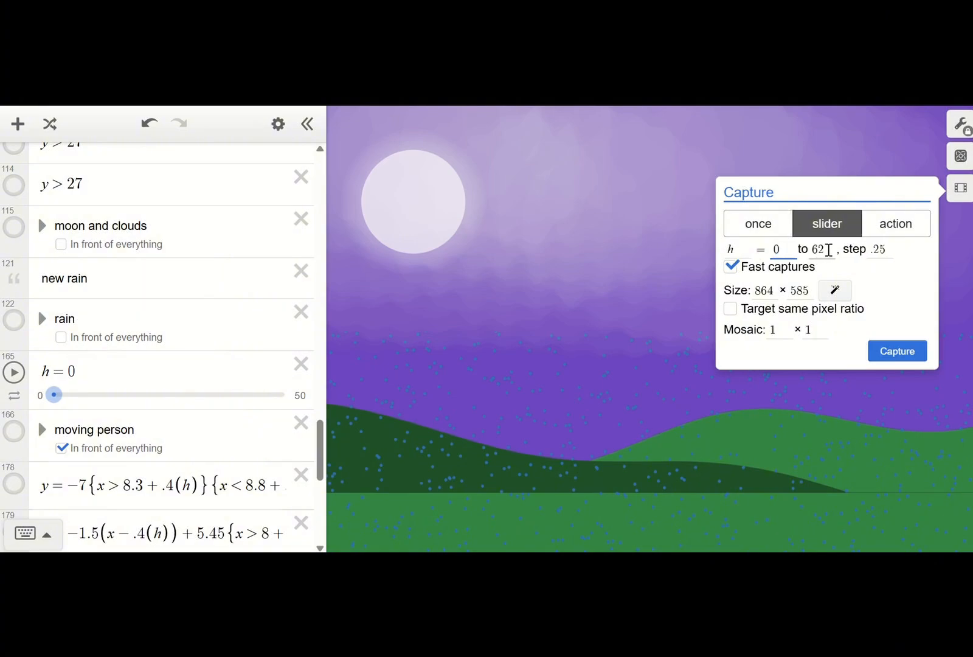
{"action": "left_click_drag", "start_coordinate": [829, 250], "coordinate": [805, 258]}
{"action": "type", "text": "50"}
{"action": "left_click", "coordinate": [877, 352]}
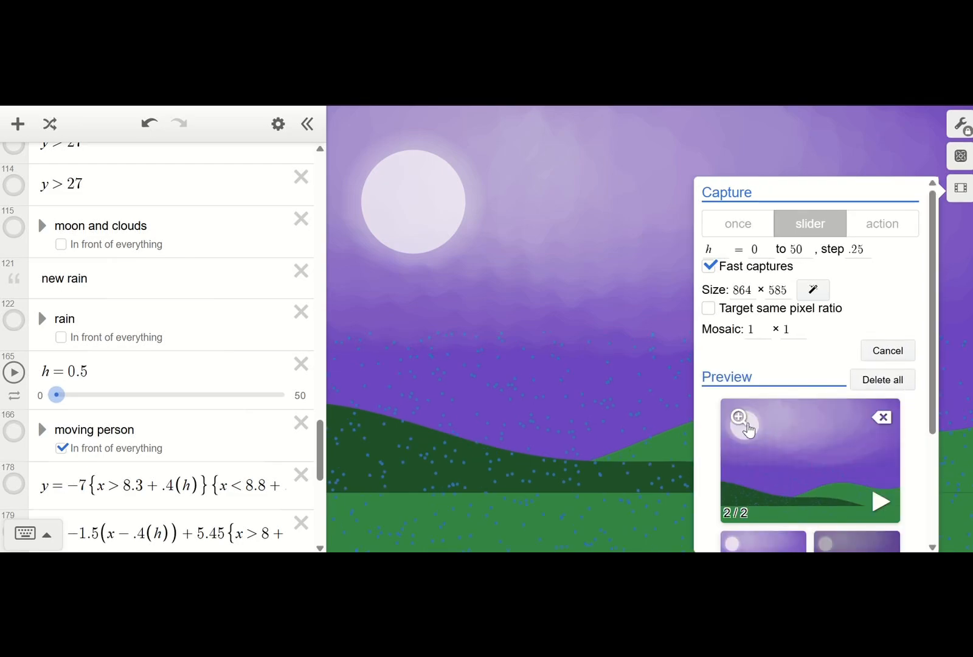
Check the captured rain frames in the enlarged preview and close the capture settings.
{"action": "left_click", "coordinate": [741, 420]}
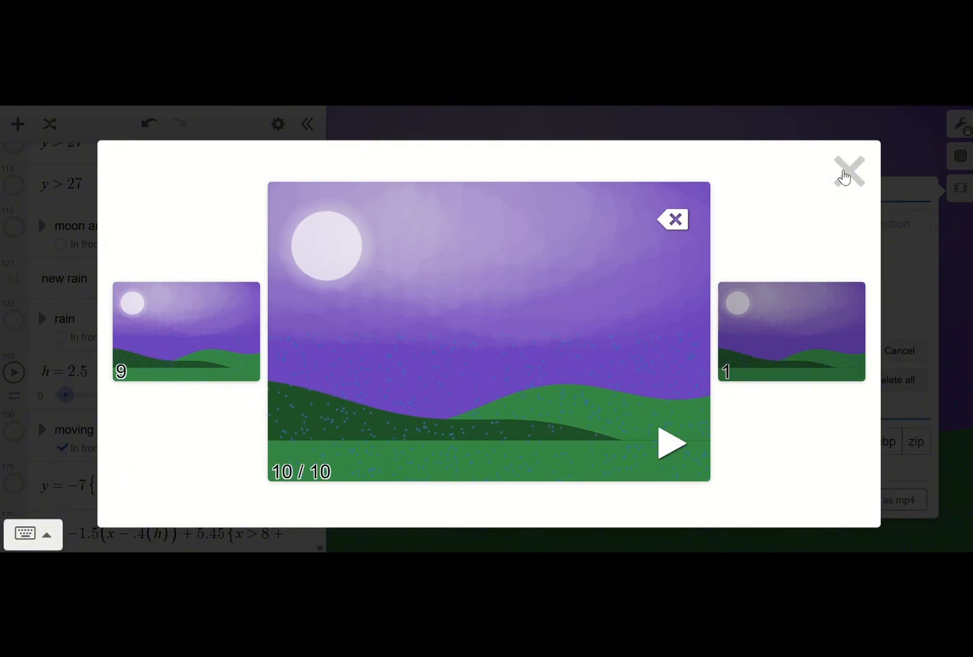
{"action": "left_click", "coordinate": [845, 175]}
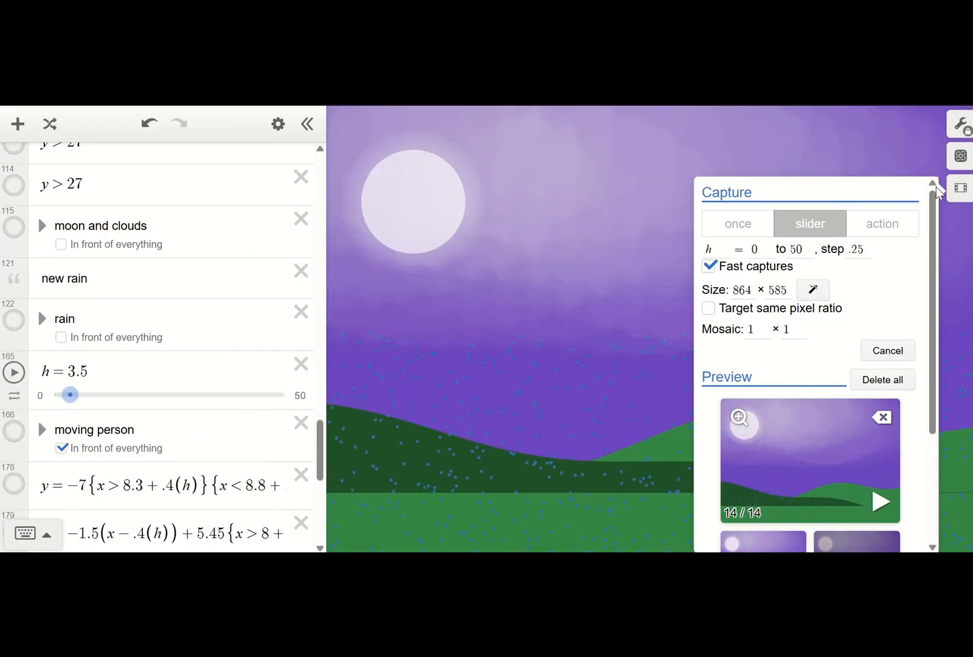
{"action": "left_click", "coordinate": [959, 188]}
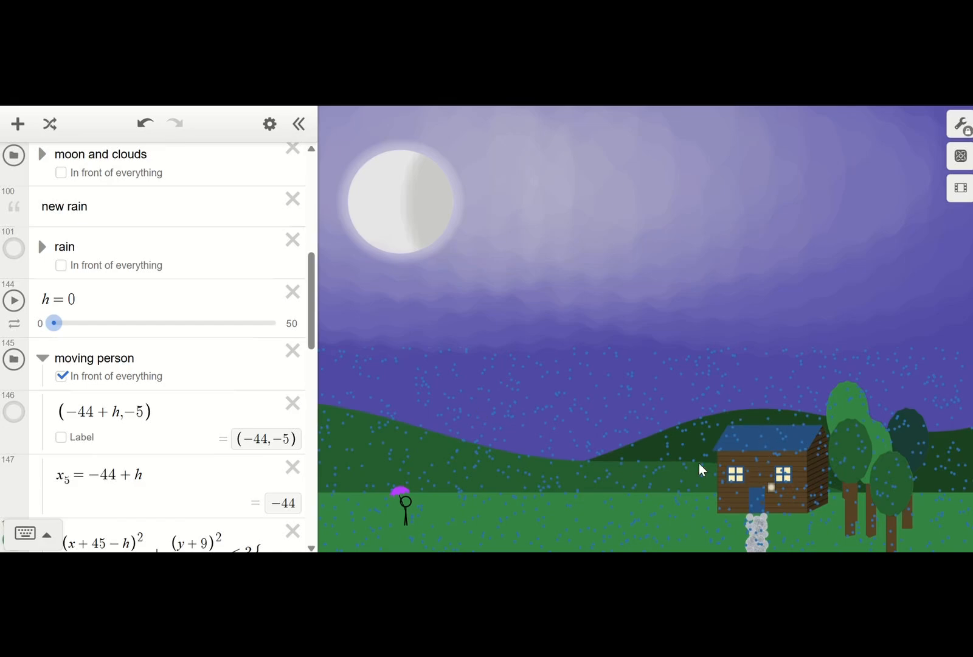
{"action": "left_click_drag", "start_coordinate": [58, 335], "coordinate": [86, 338]}
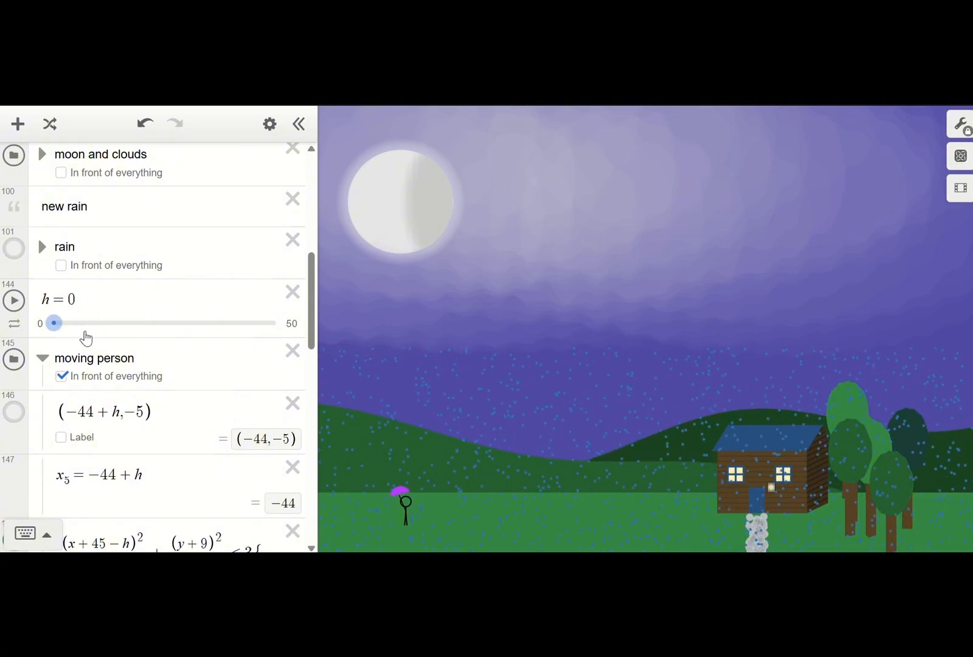